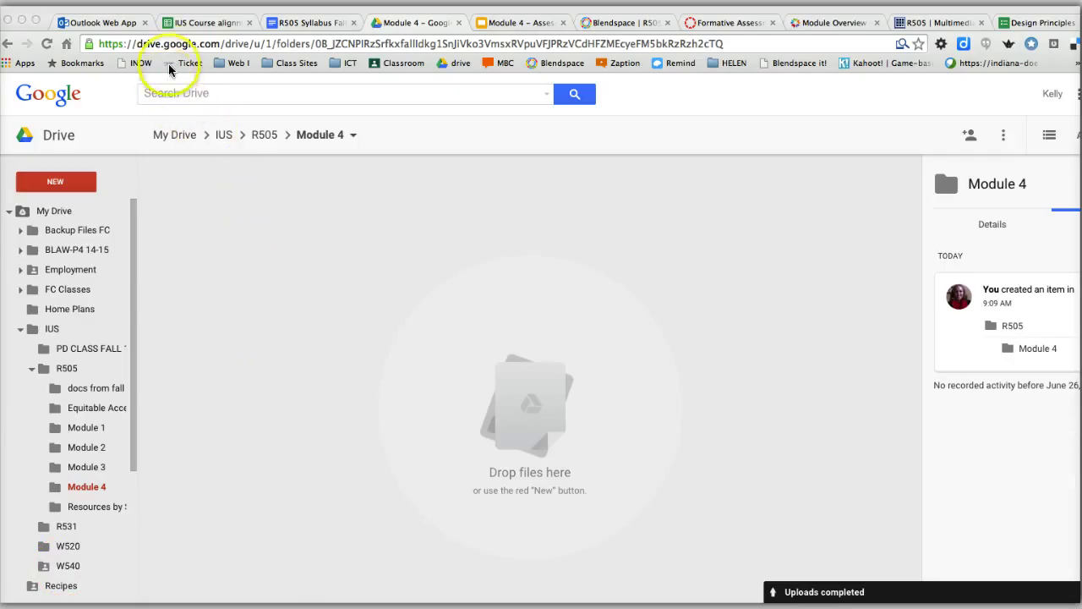
- Create a new blank Google Form from the New > More menu inside the Module 4 folder
click(63, 186)
click(68, 185)
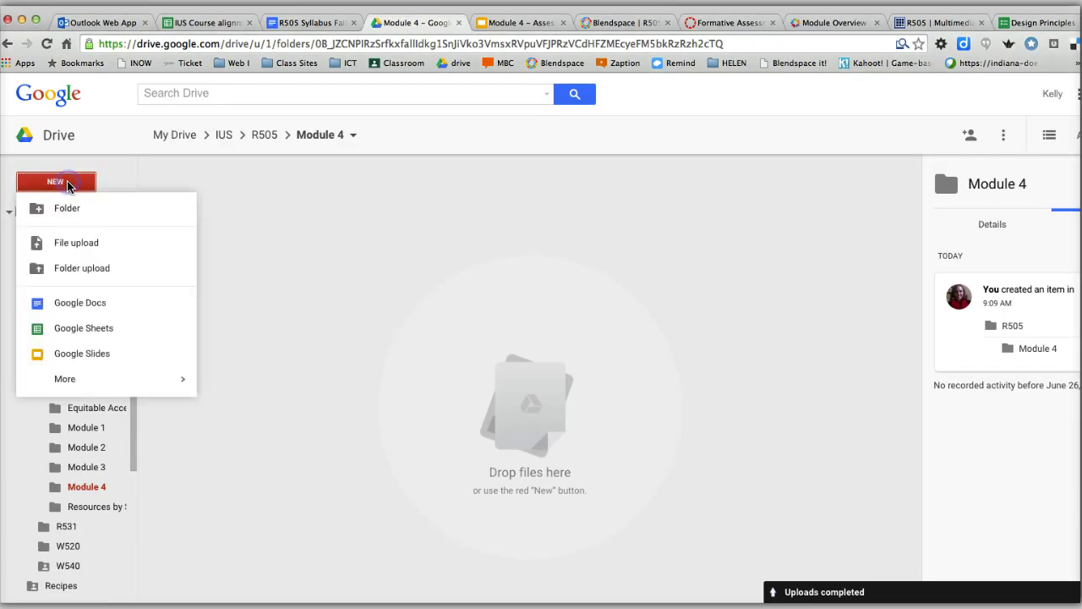
mouse_move(91, 385)
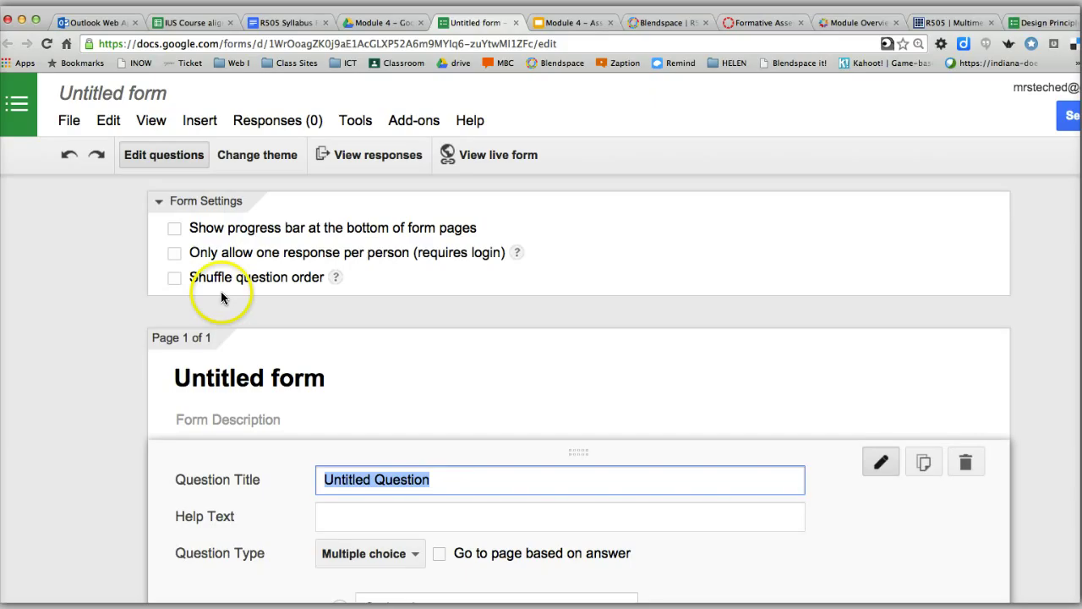
- Enable 'Show progress bar' and apply the City Skyline theme to the form
click(174, 227)
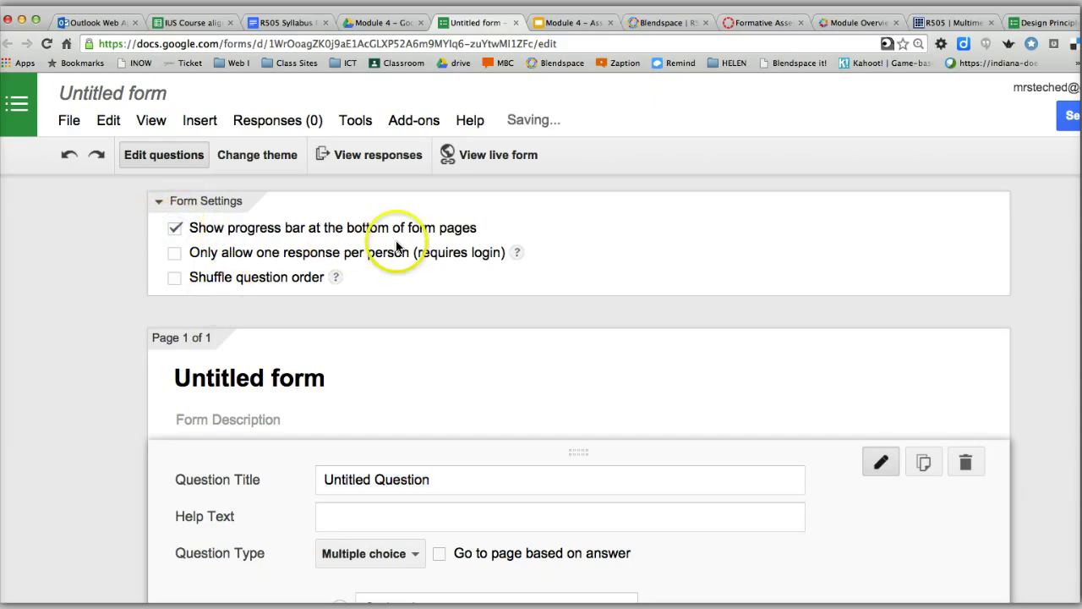
click(260, 155)
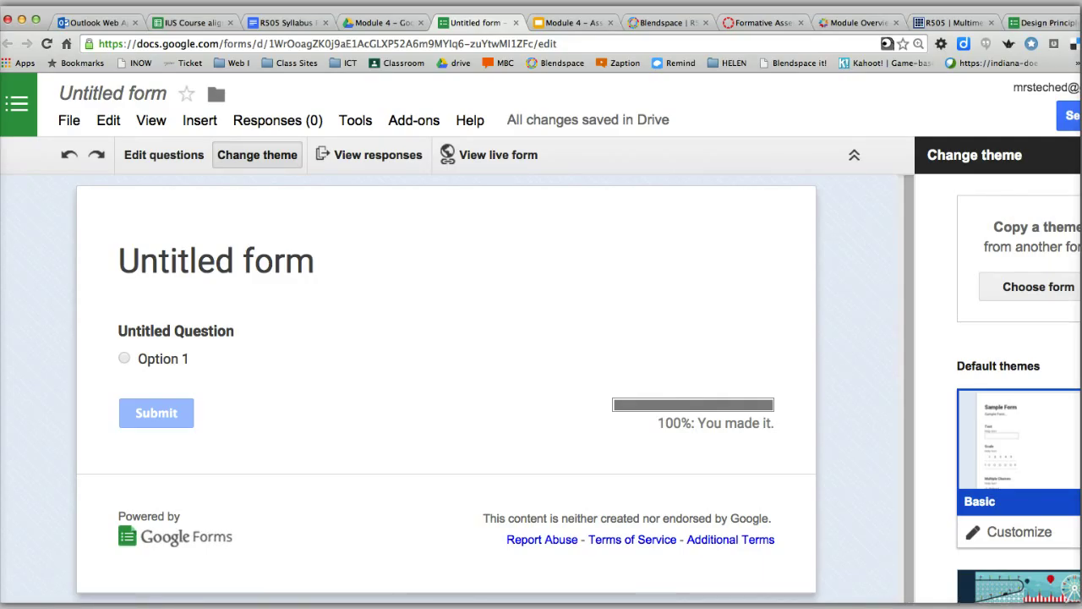
click(1039, 513)
scroll(1035, 499, down, 3)
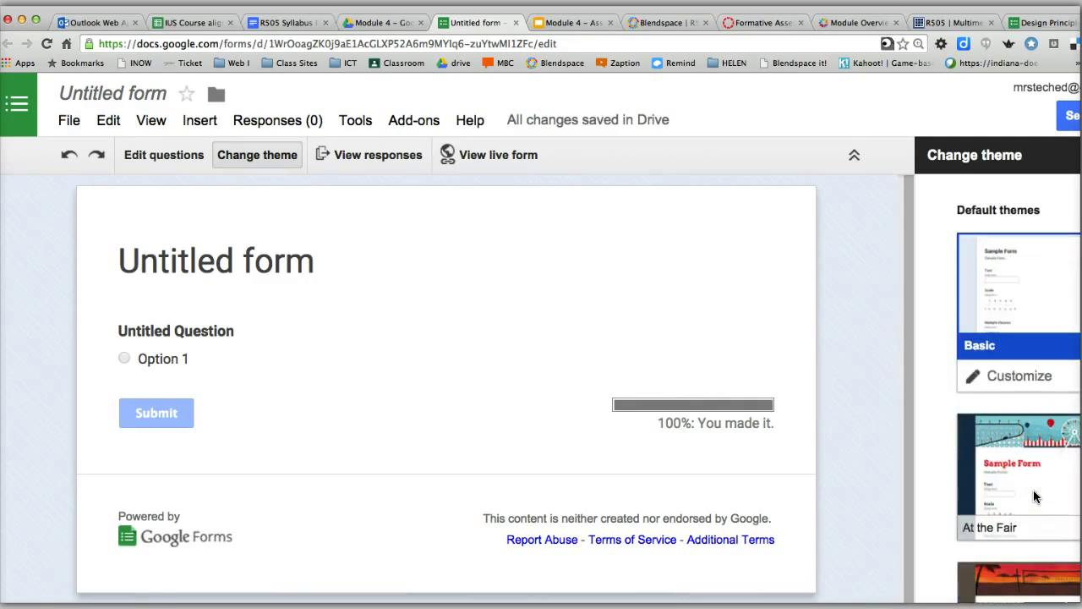
scroll(1035, 497, down, 7)
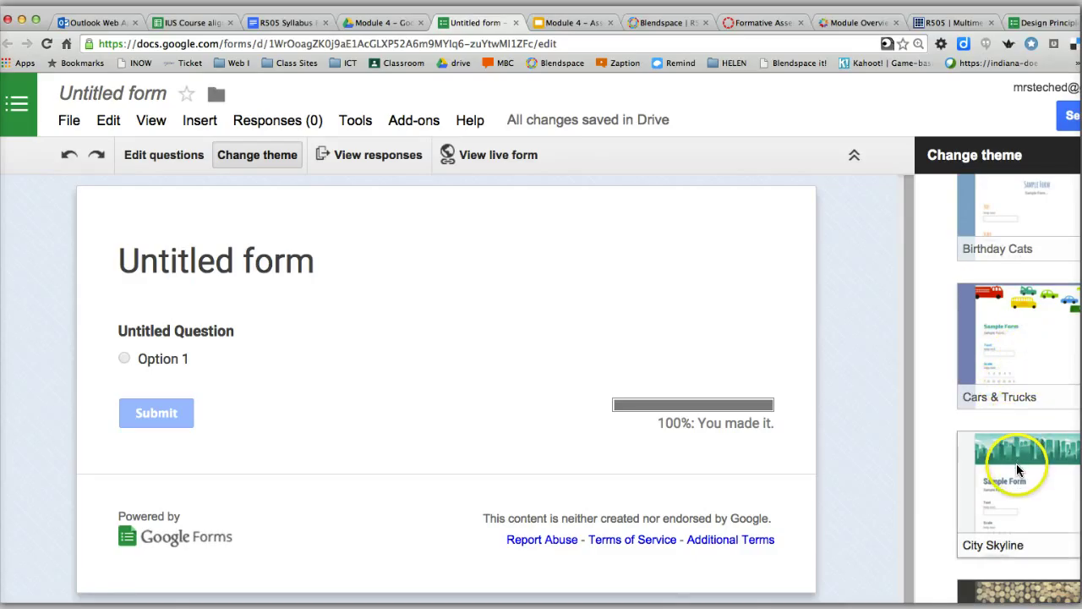
click(1018, 470)
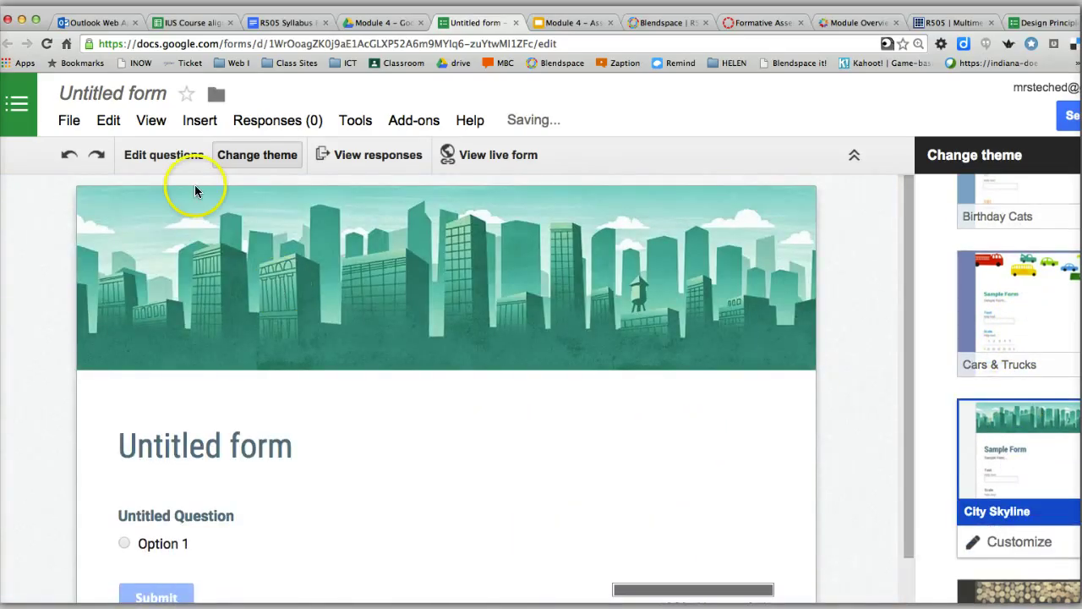
- Rename the form file to 'Choose a Title'
click(112, 93)
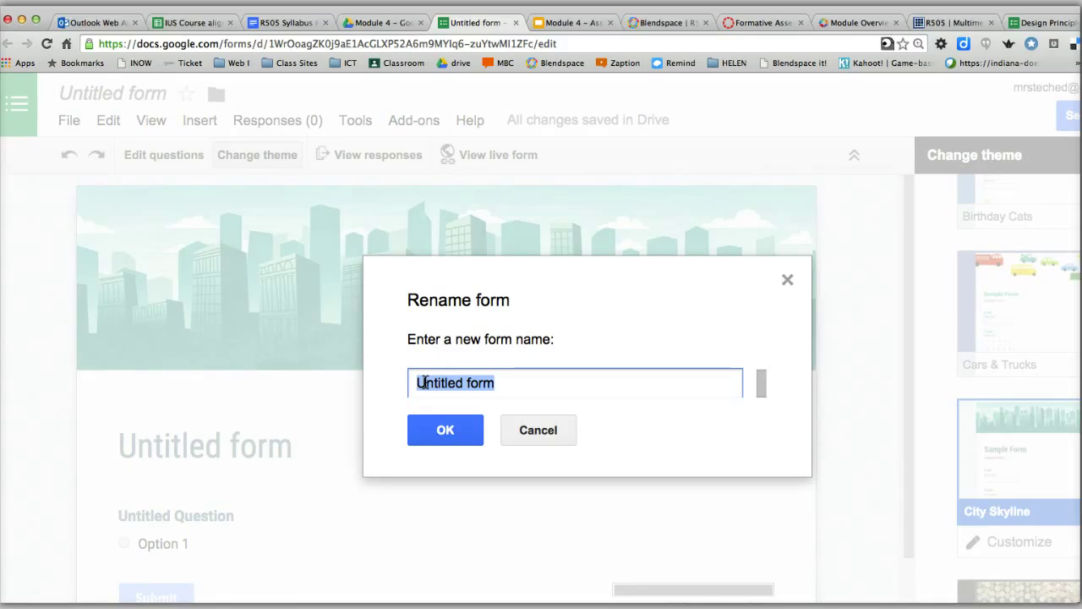
text(Choose a Title)
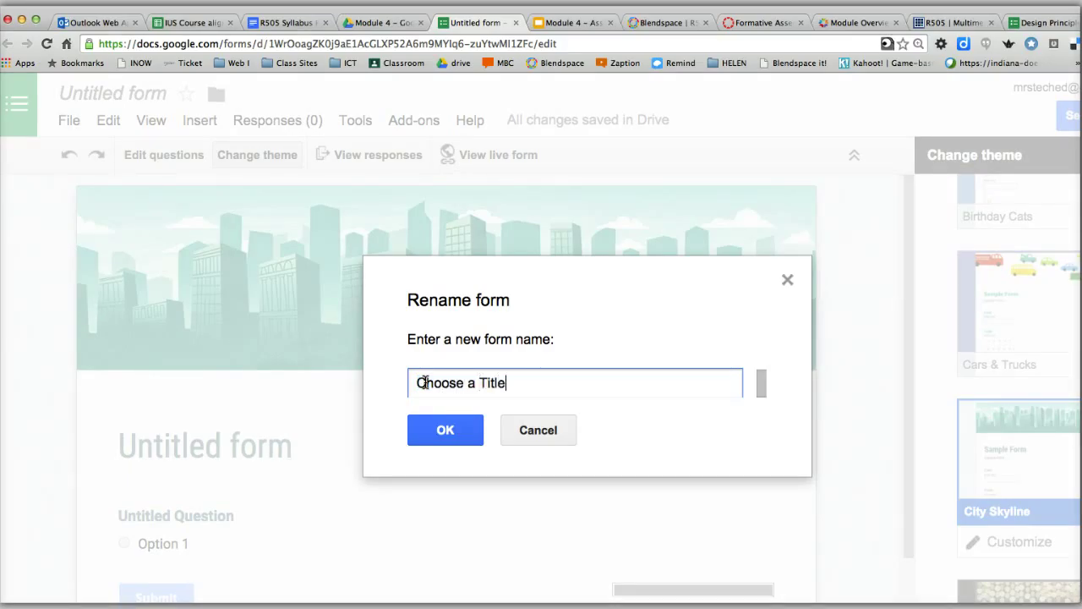
click(441, 429)
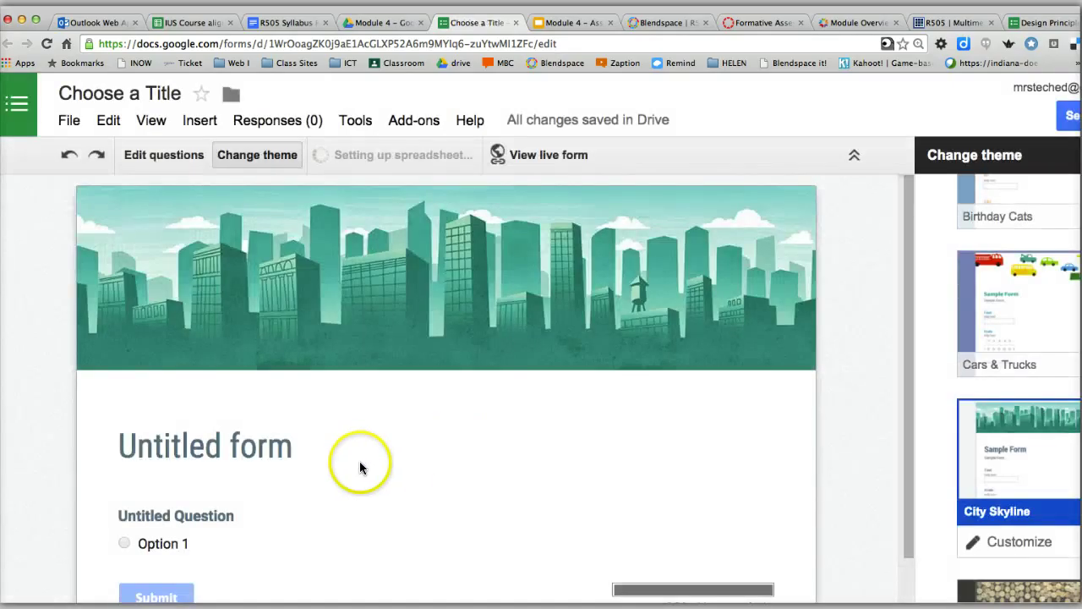
scroll(358, 465, down, 3)
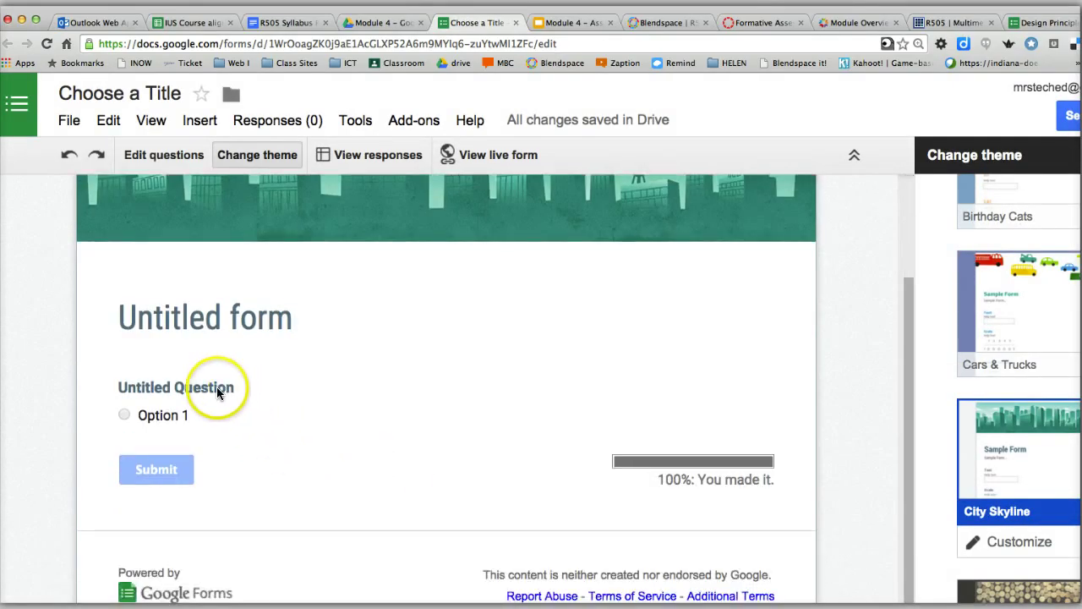
- Title the first question 'Write the question' and keep it as Multiple choice
click(163, 156)
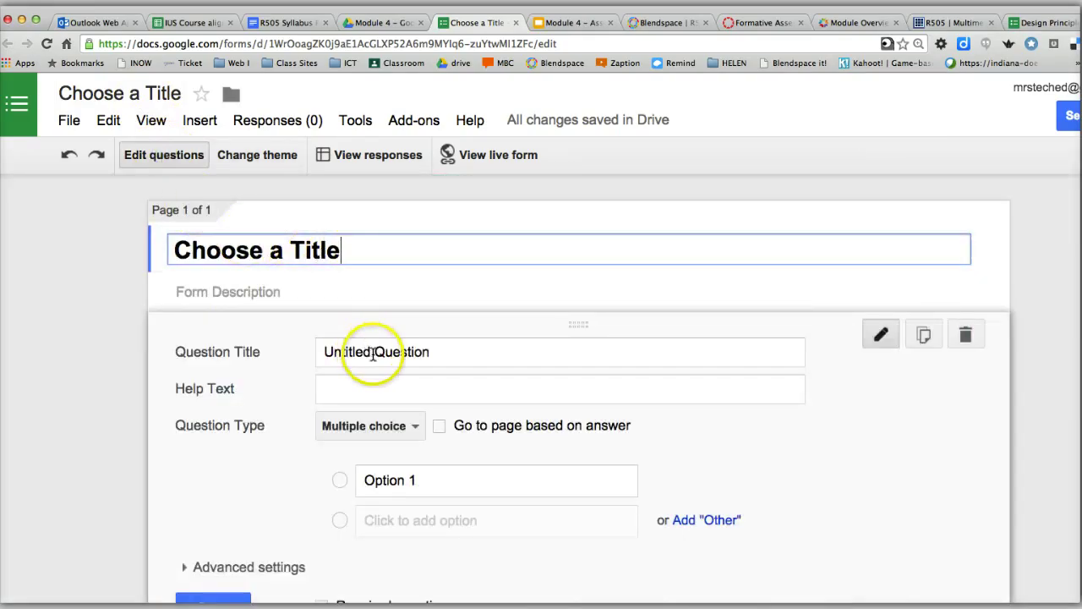
click(372, 354)
click(280, 350)
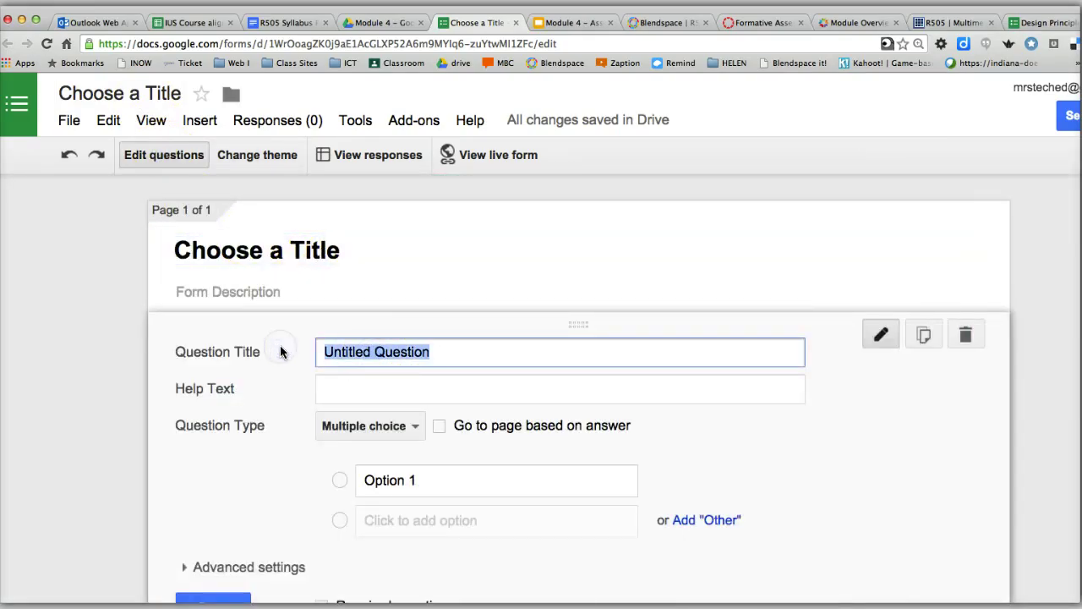
text(Write the q)
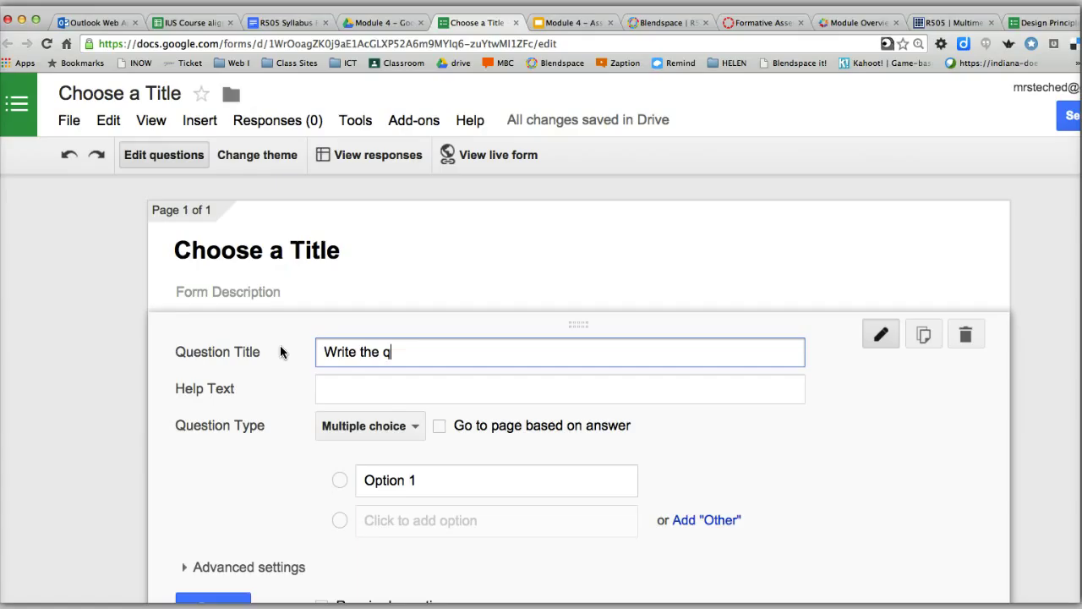
text(uestion)
click(365, 433)
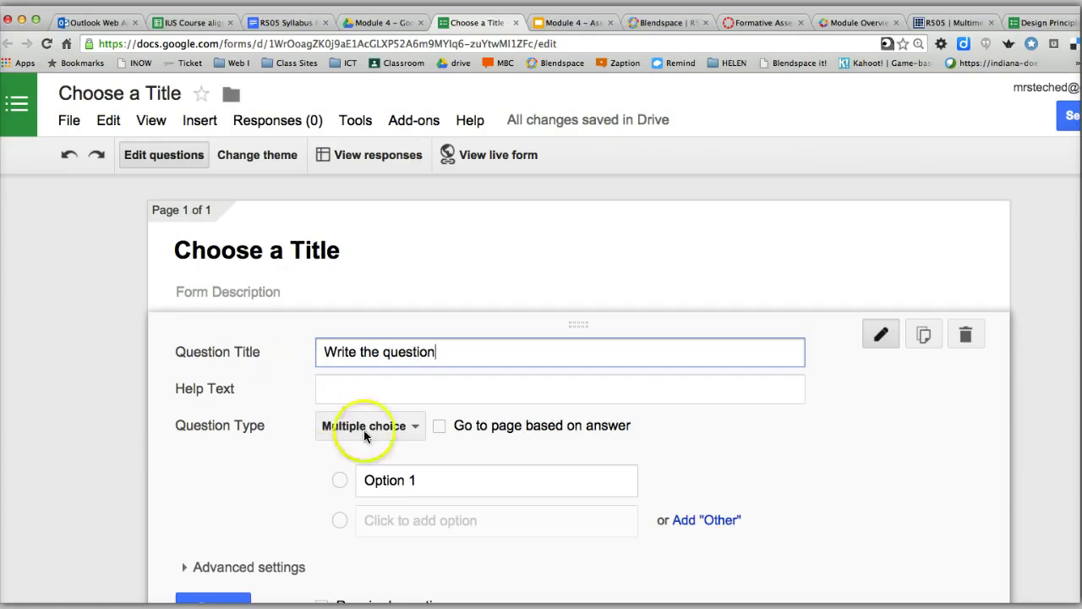
click(416, 427)
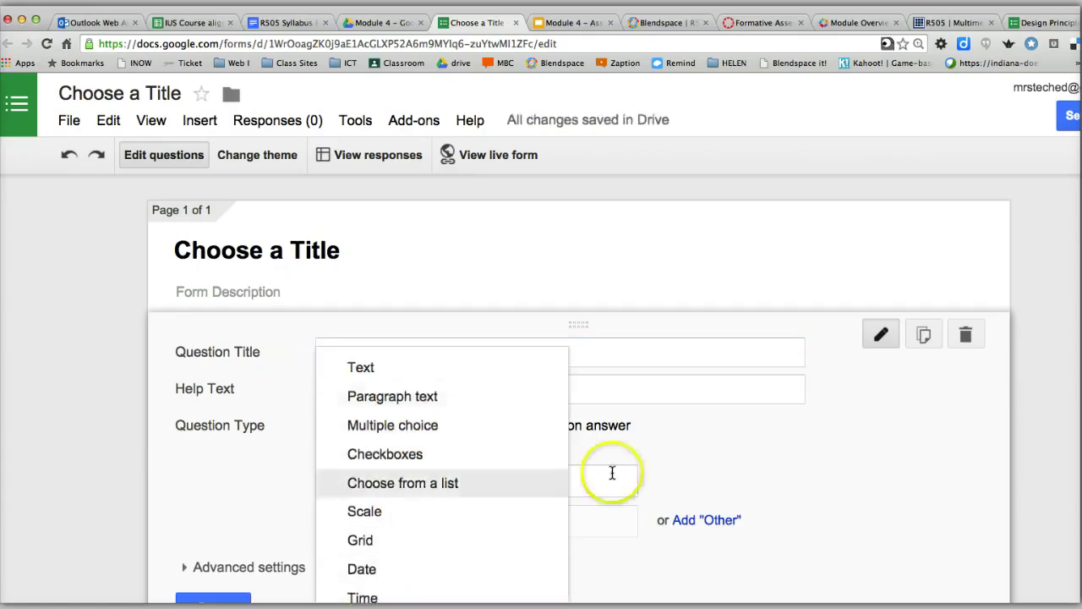
click(697, 467)
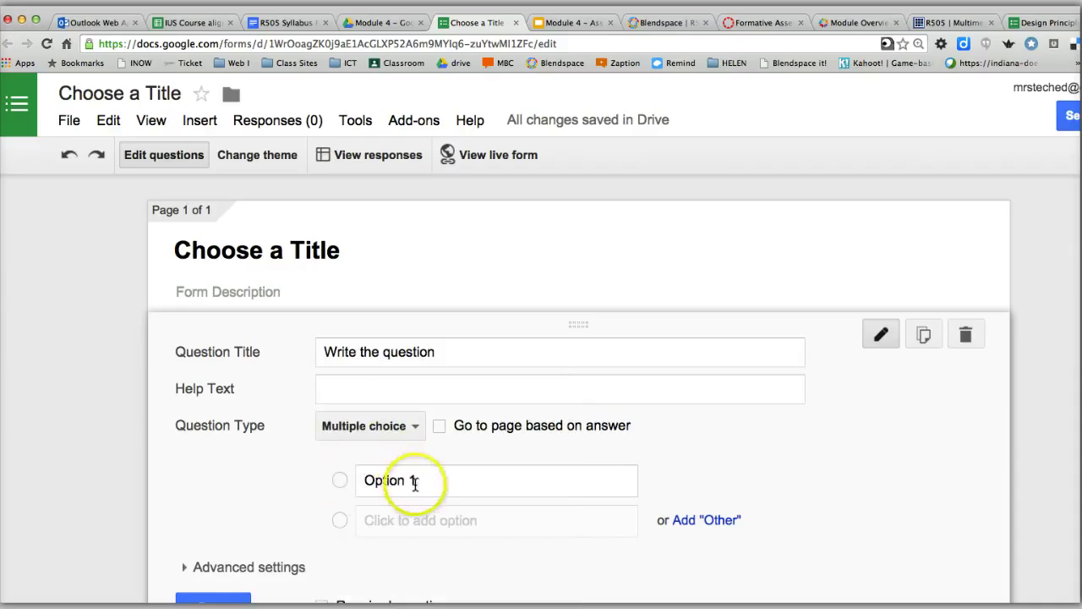
- Give the question Yes and No answers and enable 'Go to page based on answer'
click(415, 482)
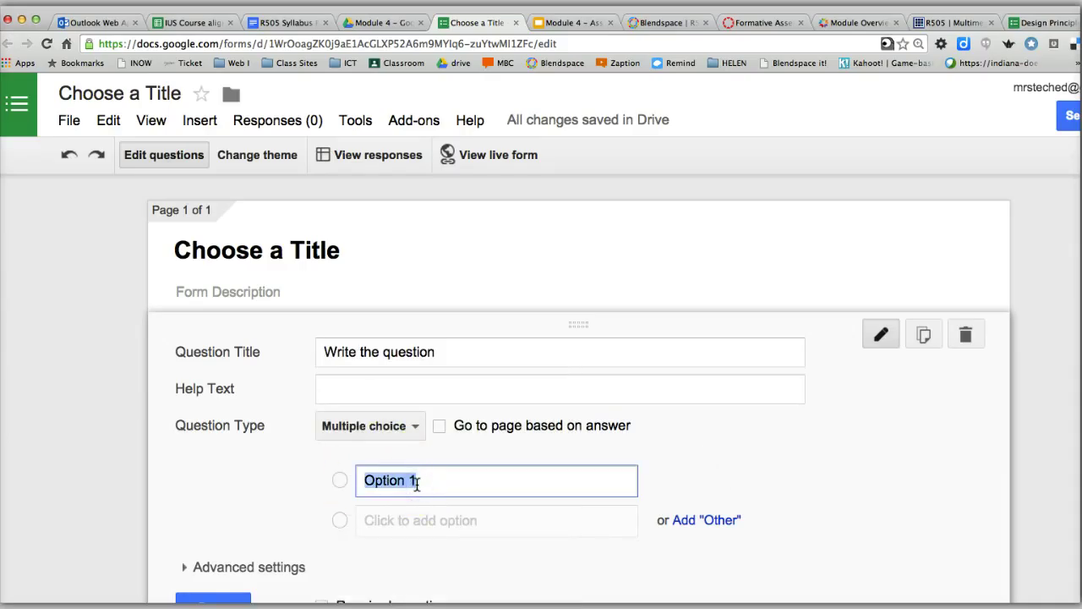
text(Y)
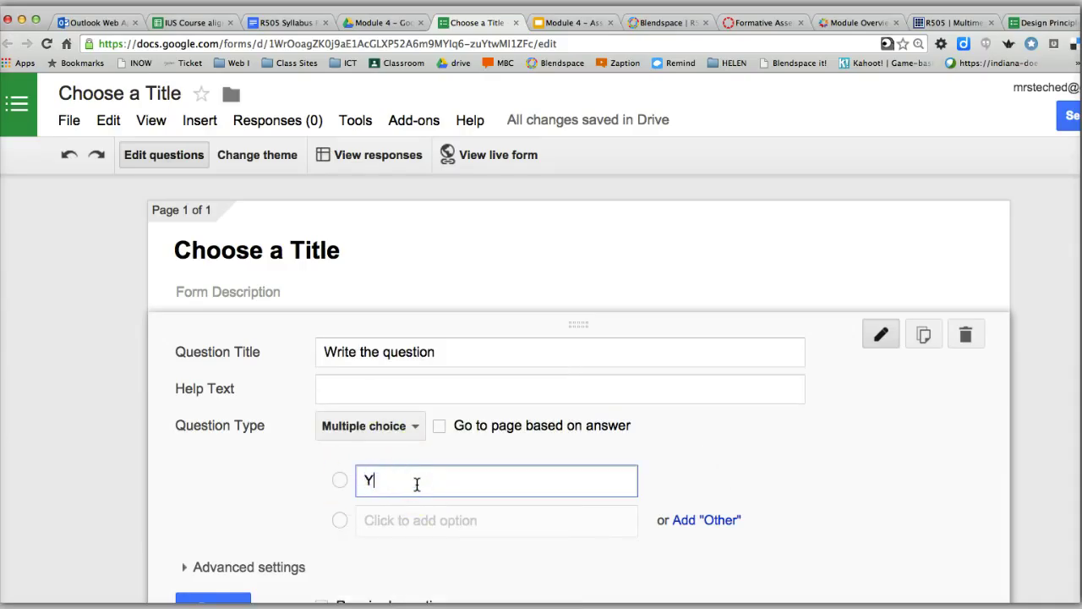
text(es)
click(401, 519)
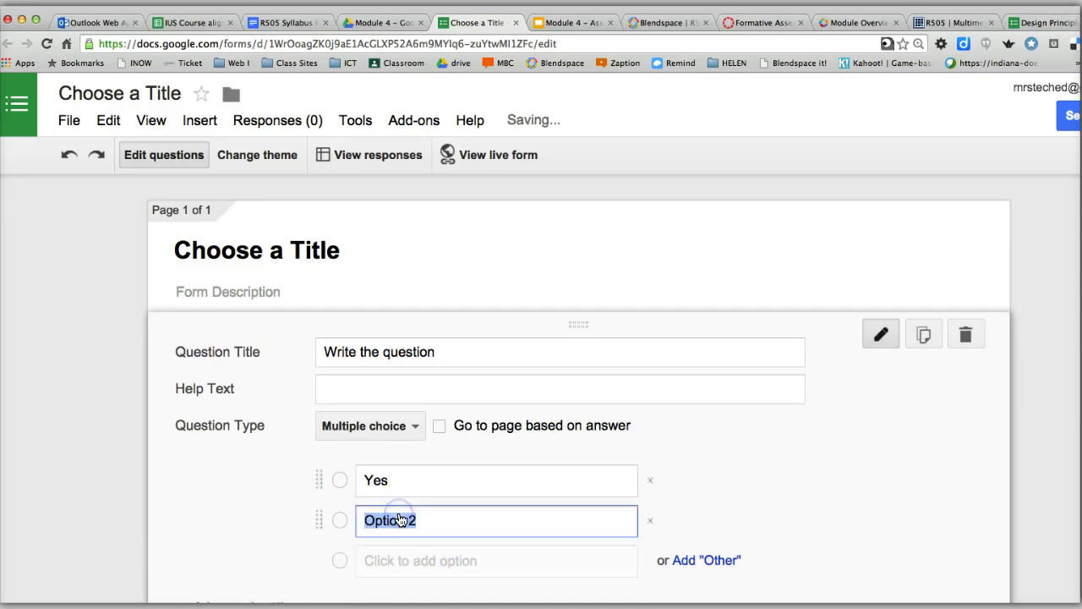
text(No)
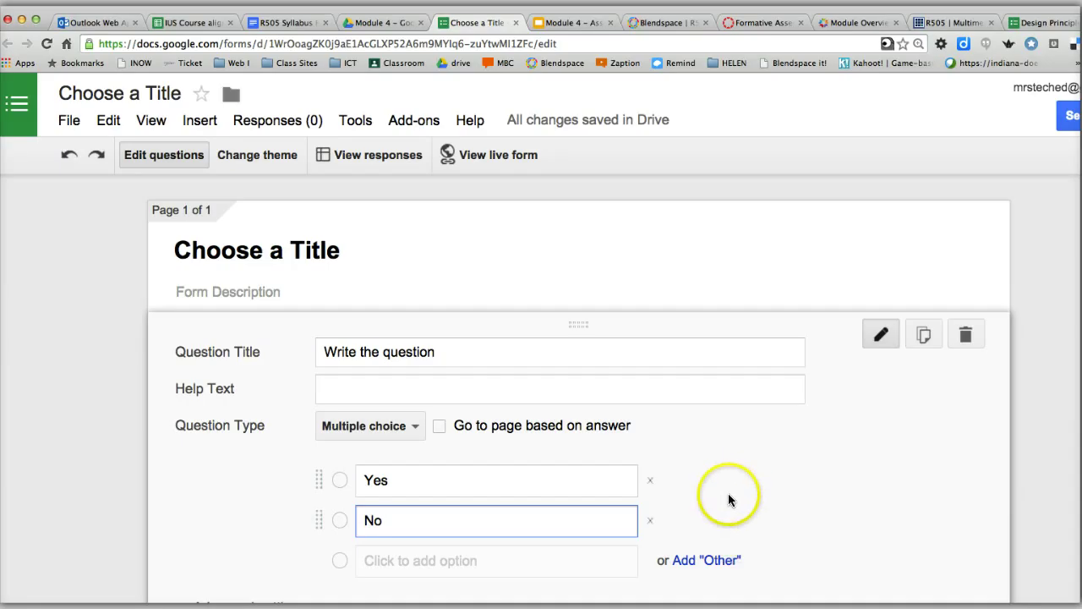
click(441, 427)
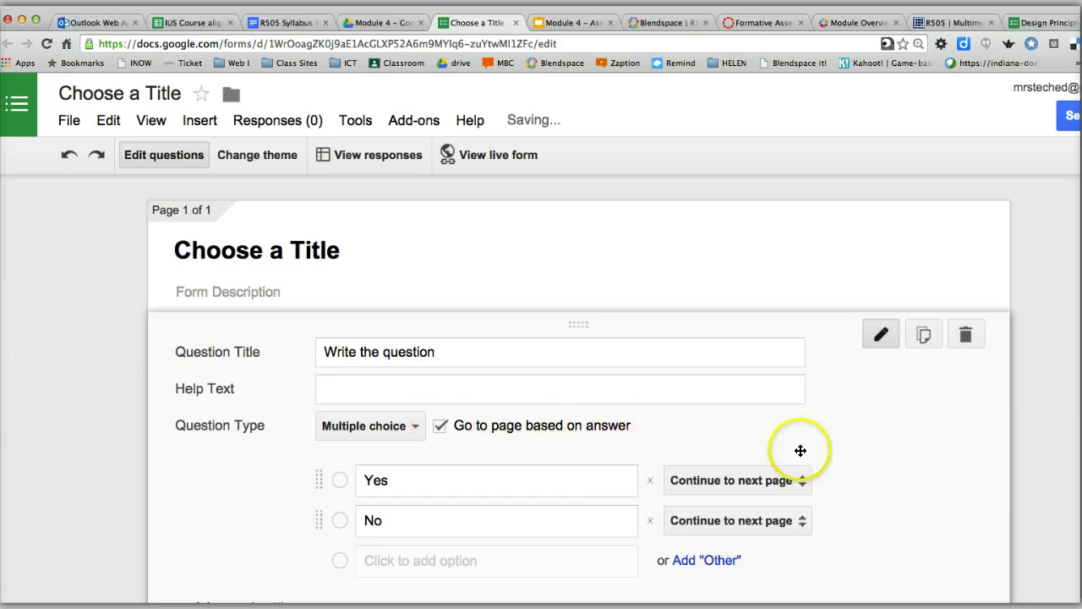
scroll(937, 522, down, 4)
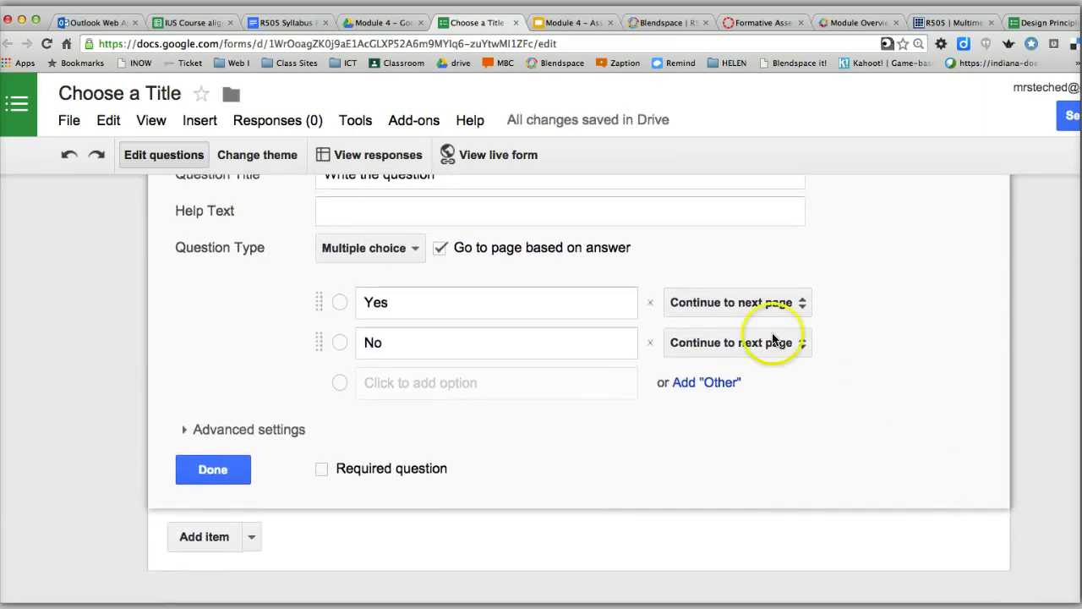
- Insert a page break after the Yes/No question, reloading the form after the file error
click(251, 540)
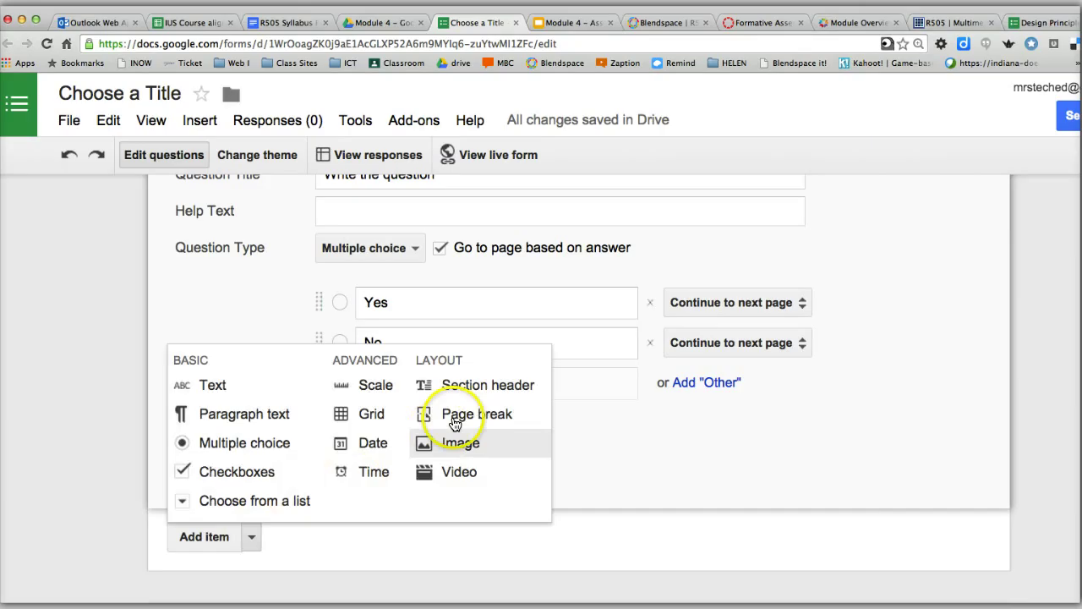
click(457, 418)
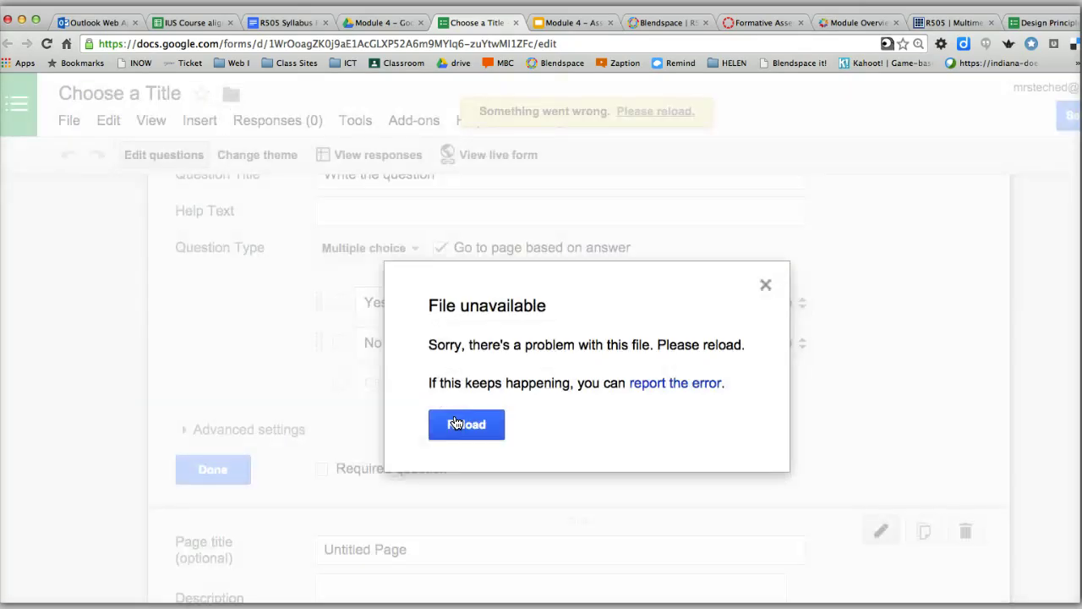
click(464, 425)
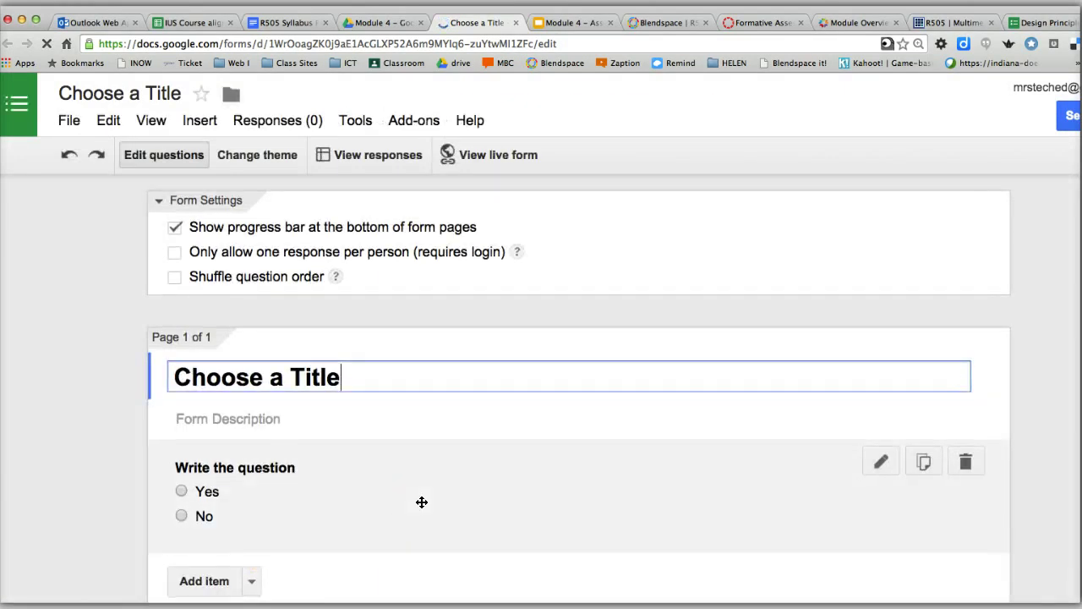
scroll(422, 502, down, 2)
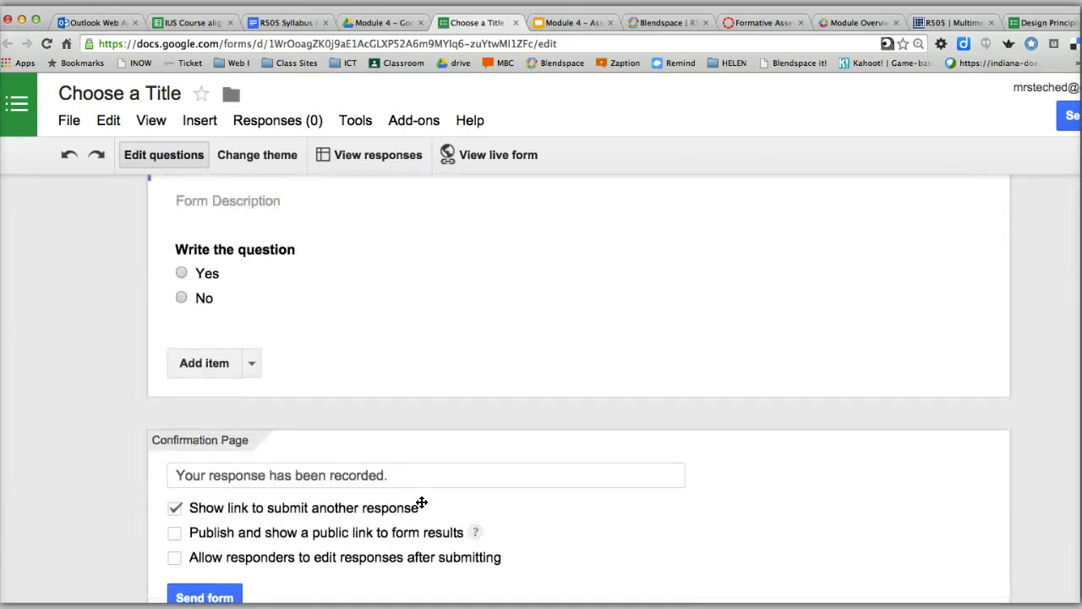
scroll(422, 502, up, 3)
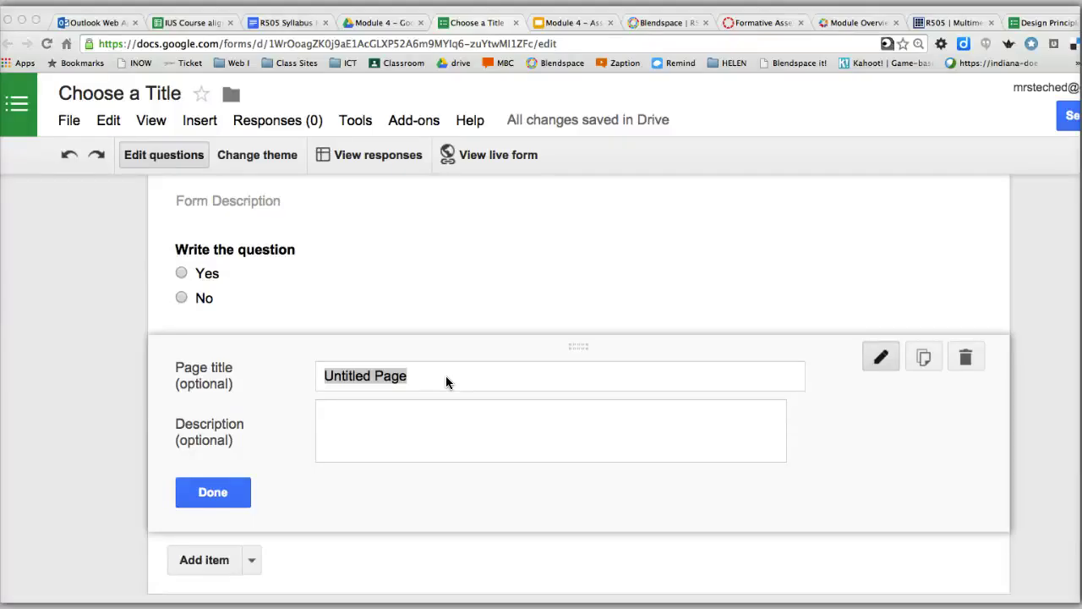
- Title page 2 'Question 1 - Incorrect Answer' with the description 'Explain the concept'
click(386, 374)
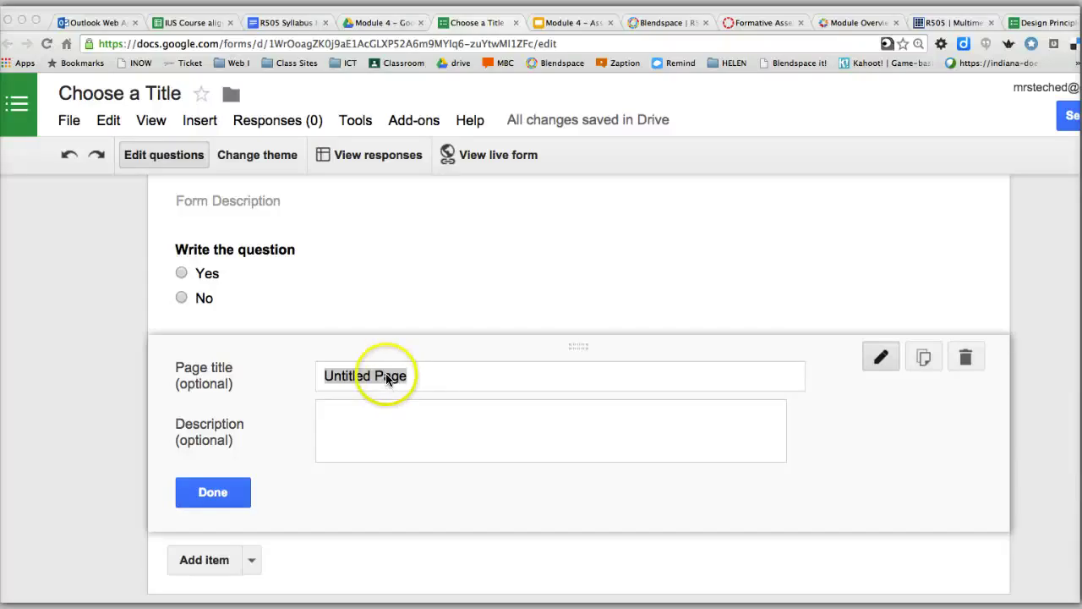
text(Question 1 - Incorrect Answer)
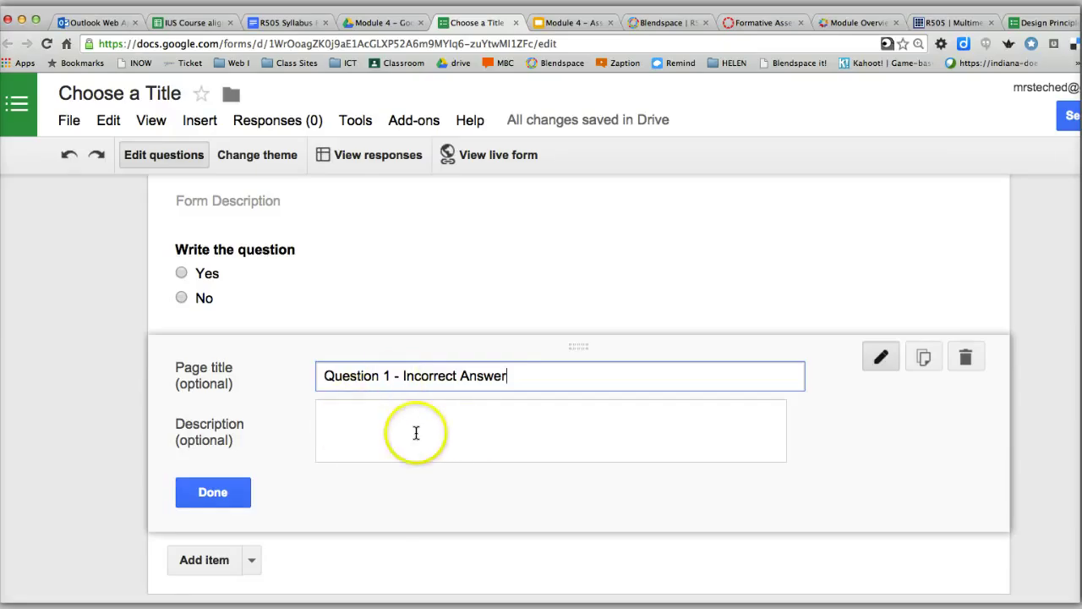
click(407, 423)
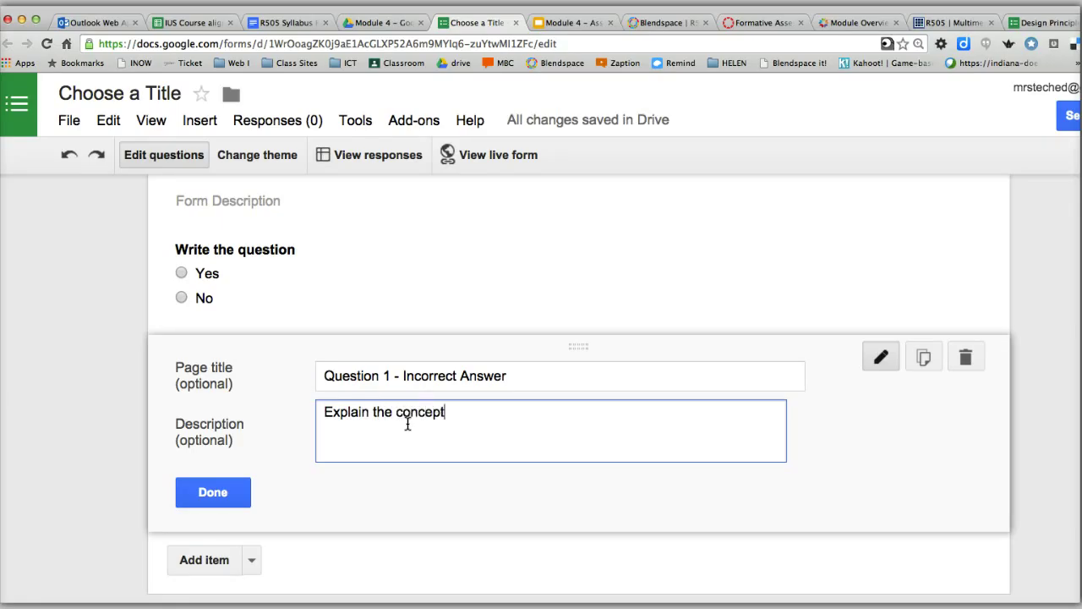
click(230, 494)
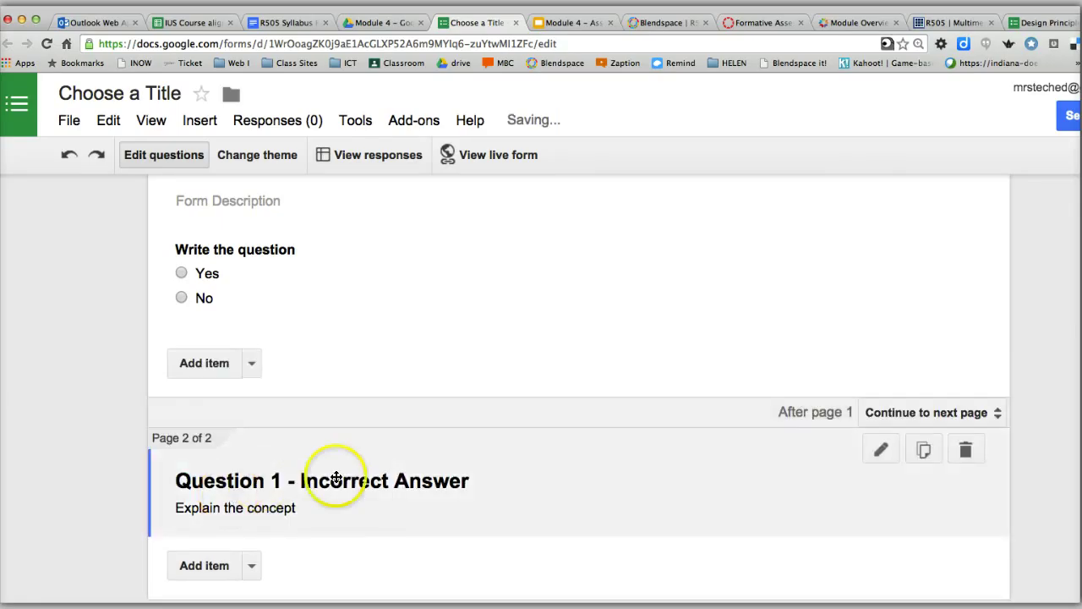
scroll(425, 519, down, 3)
click(251, 383)
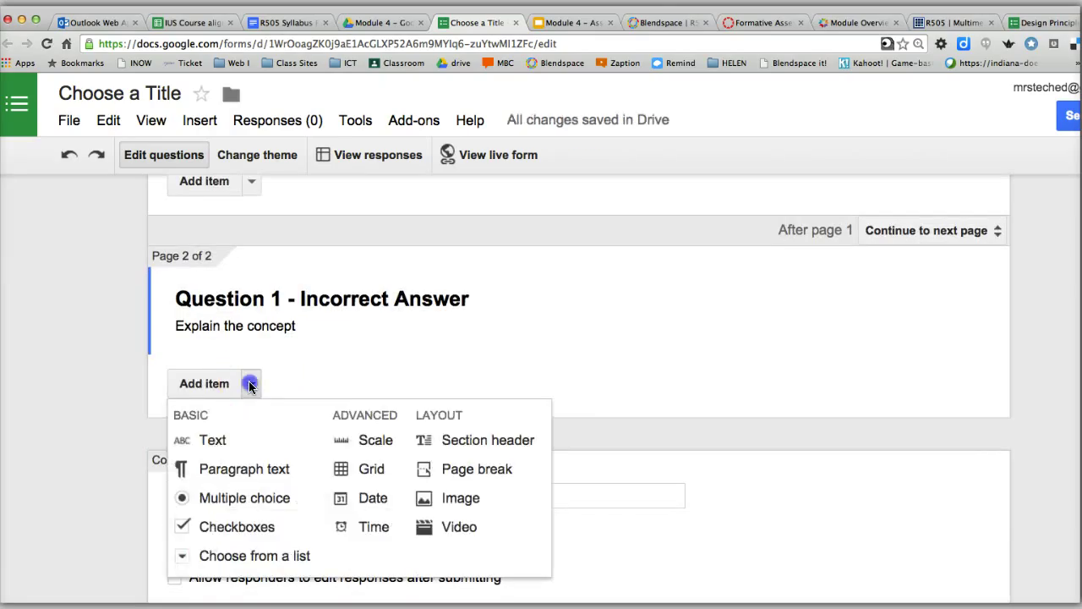
- Cancel the Insert image dialog and bring up the Insert Video dialog instead
click(459, 499)
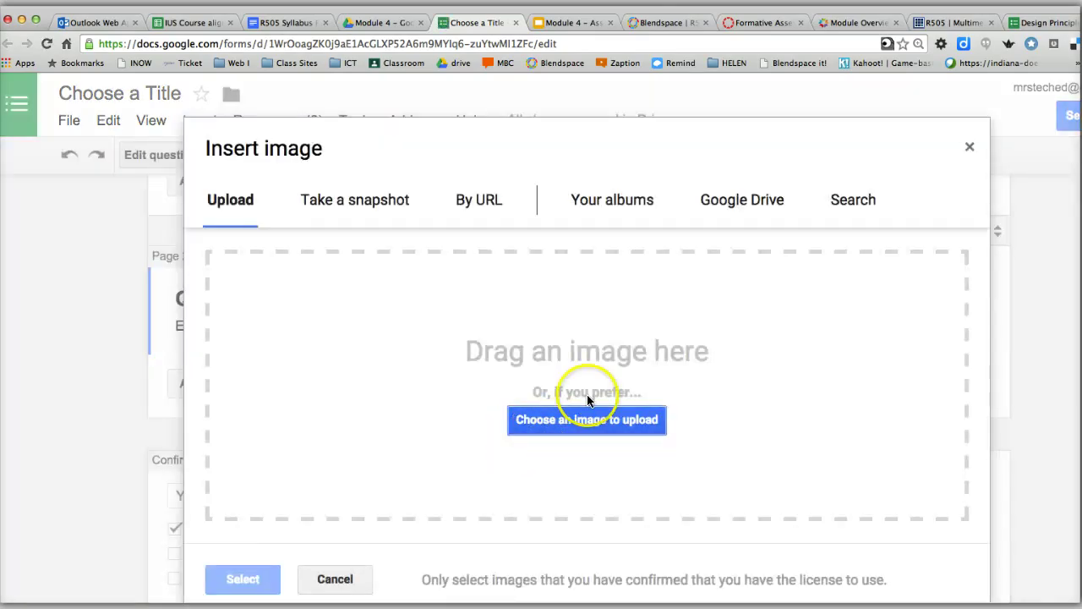
click(336, 579)
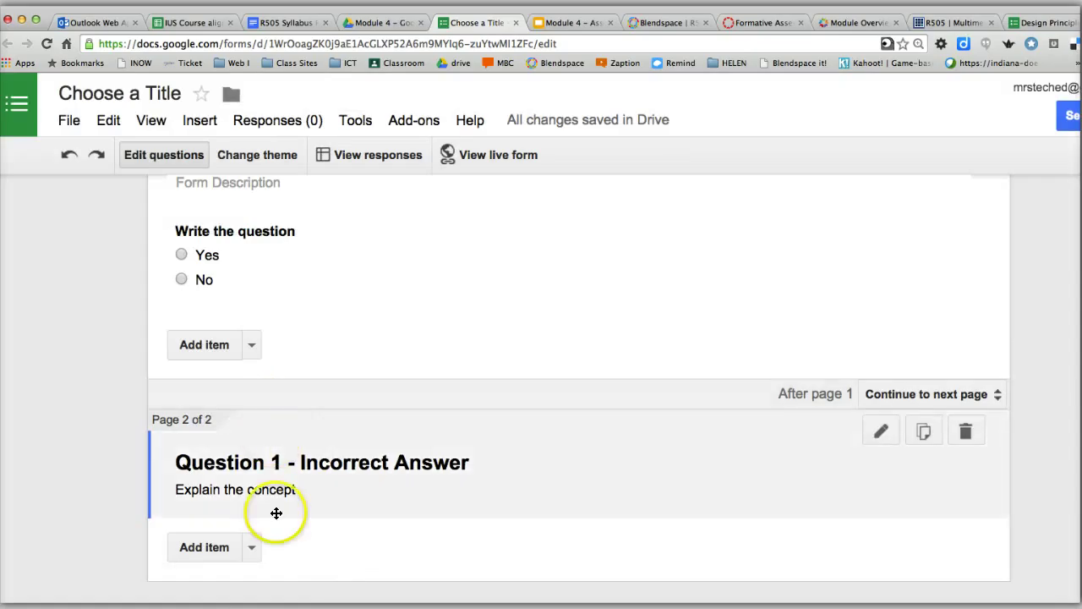
click(251, 547)
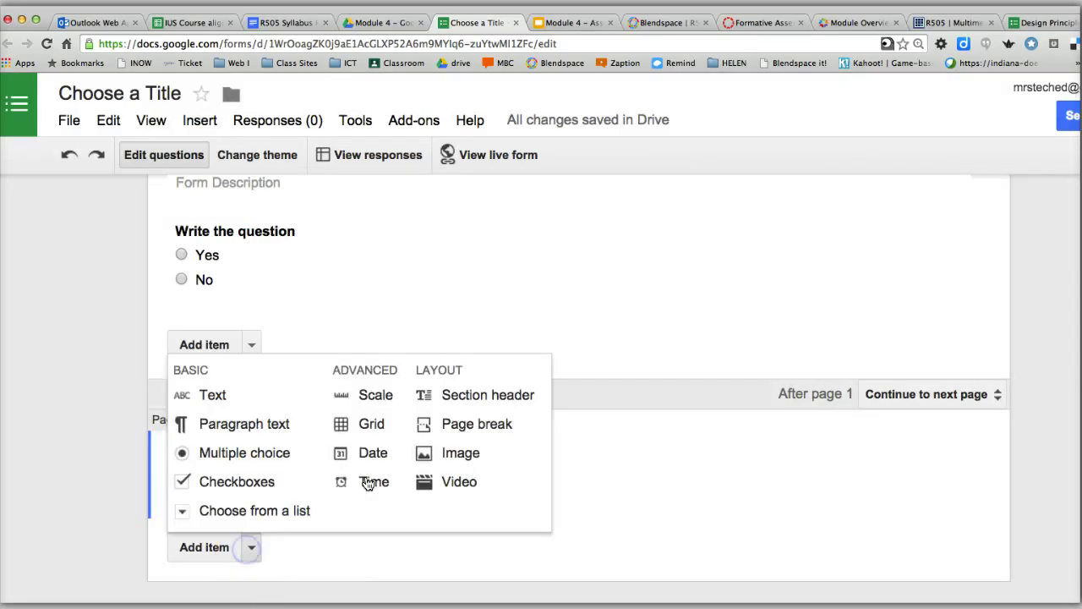
click(449, 482)
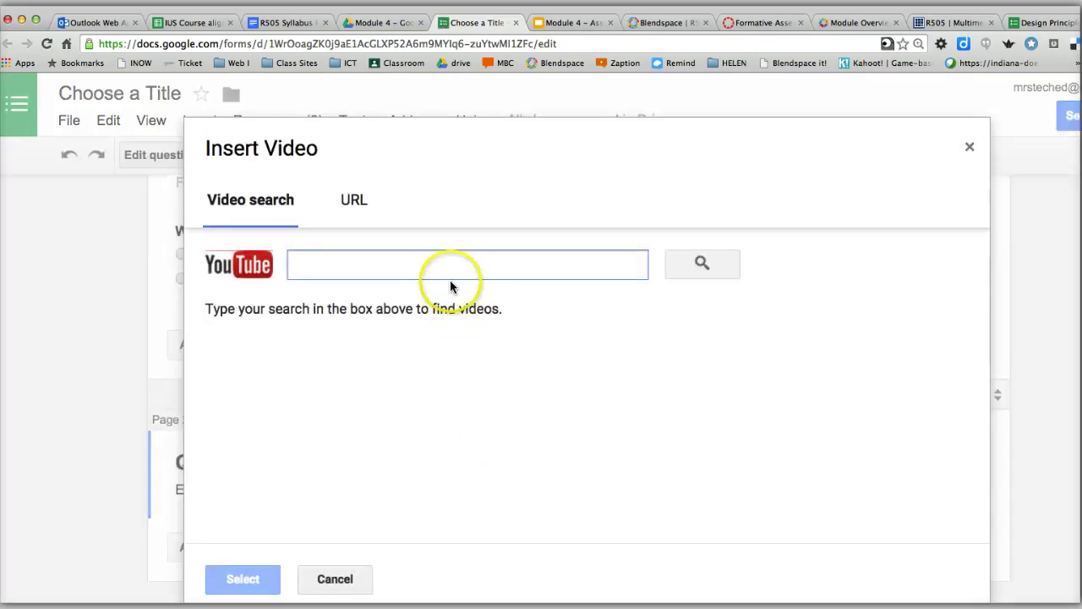
- Dismiss the video dialog and add a multiple-choice question 'Do you understand xyz?' to page 2
click(334, 579)
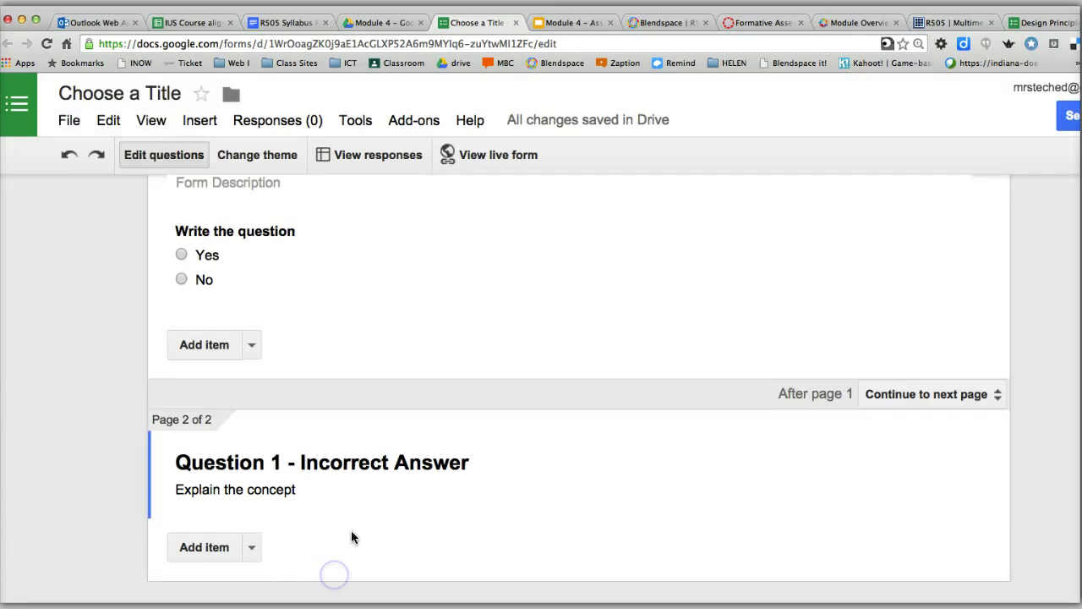
scroll(351, 520, down, 2)
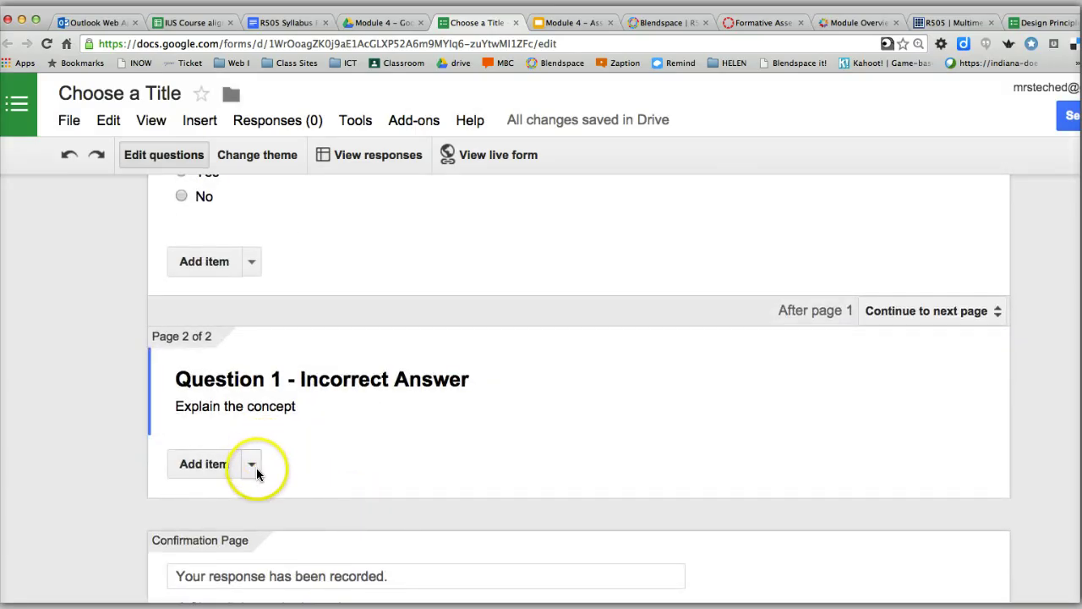
click(253, 467)
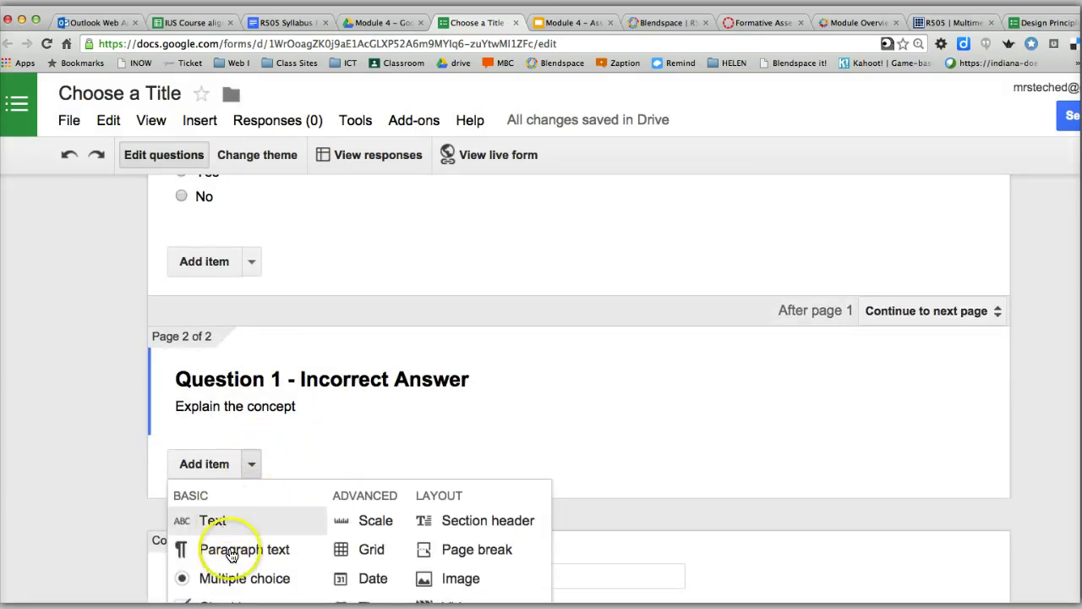
click(236, 577)
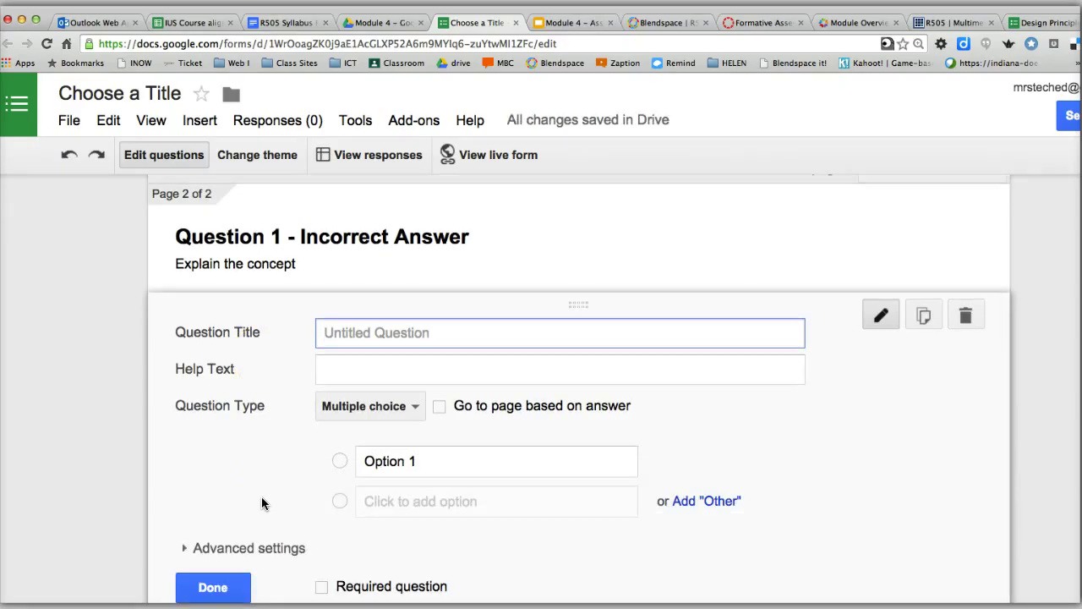
scroll(331, 463, down, 1)
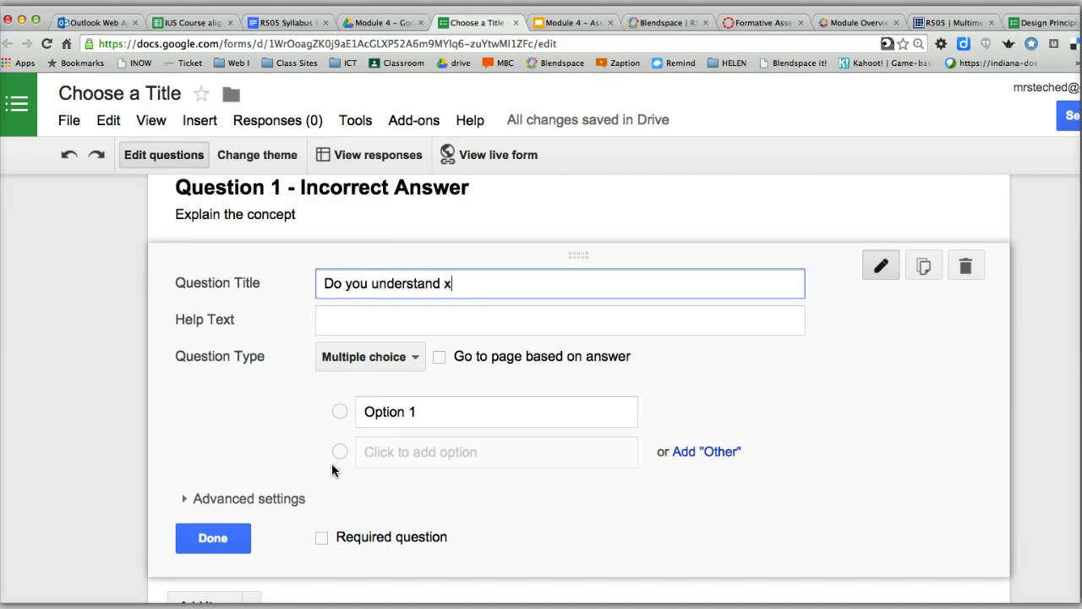
text(?)
- Give the question Yes and No answers and enable 'Go to page based on answer'
click(390, 412)
text(Ye)
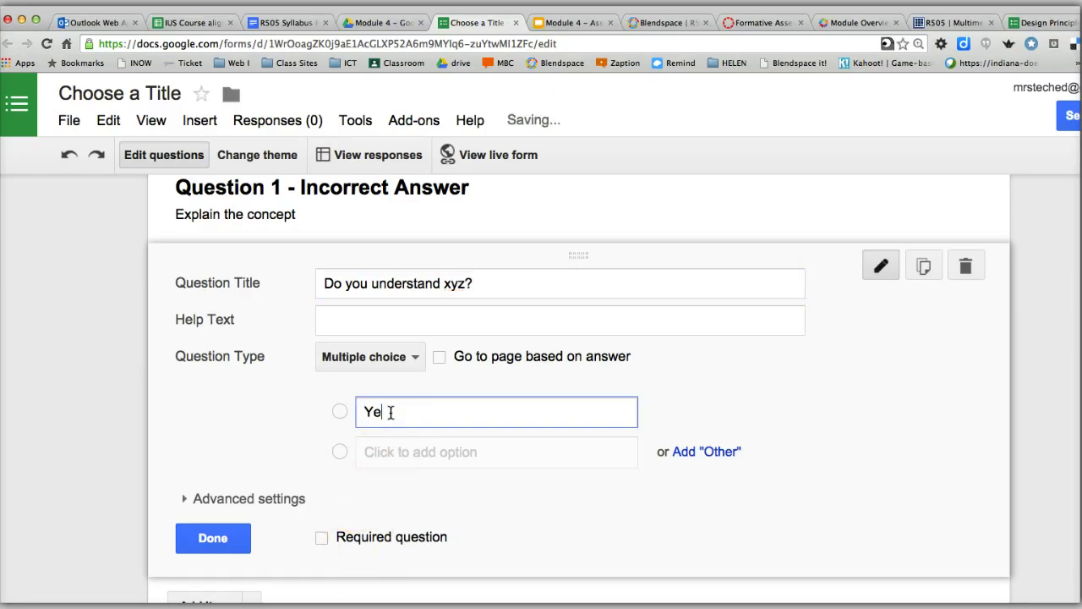
text(s)
click(397, 455)
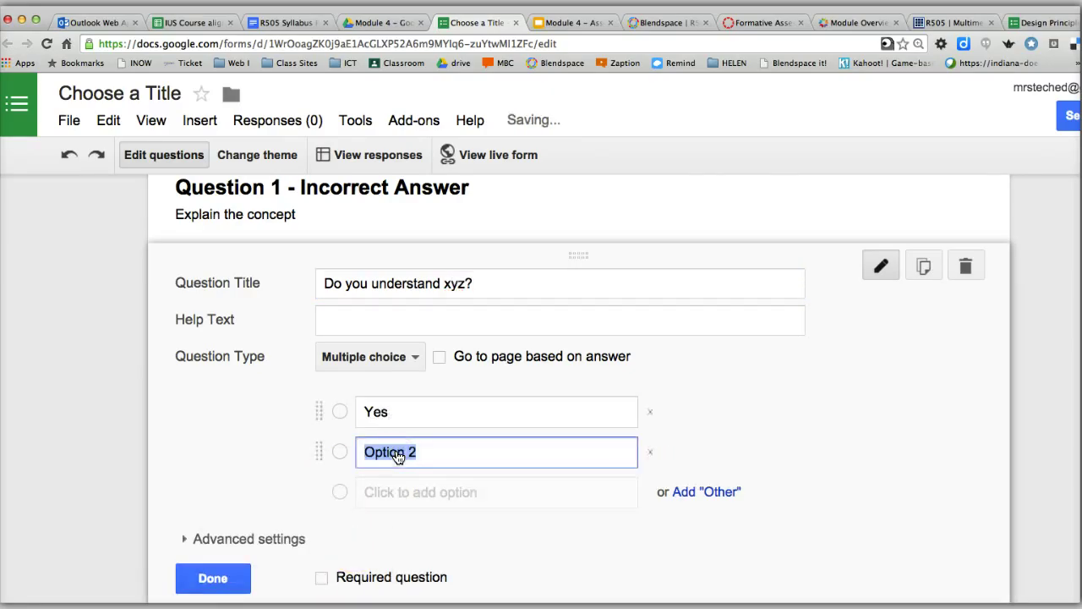
text(N)
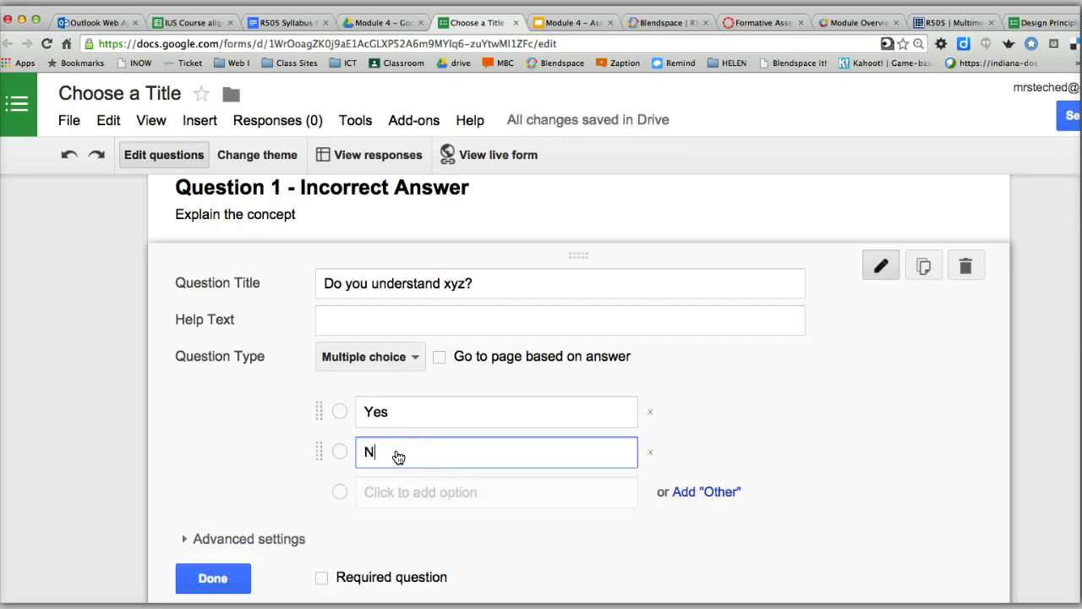
text(o)
click(441, 357)
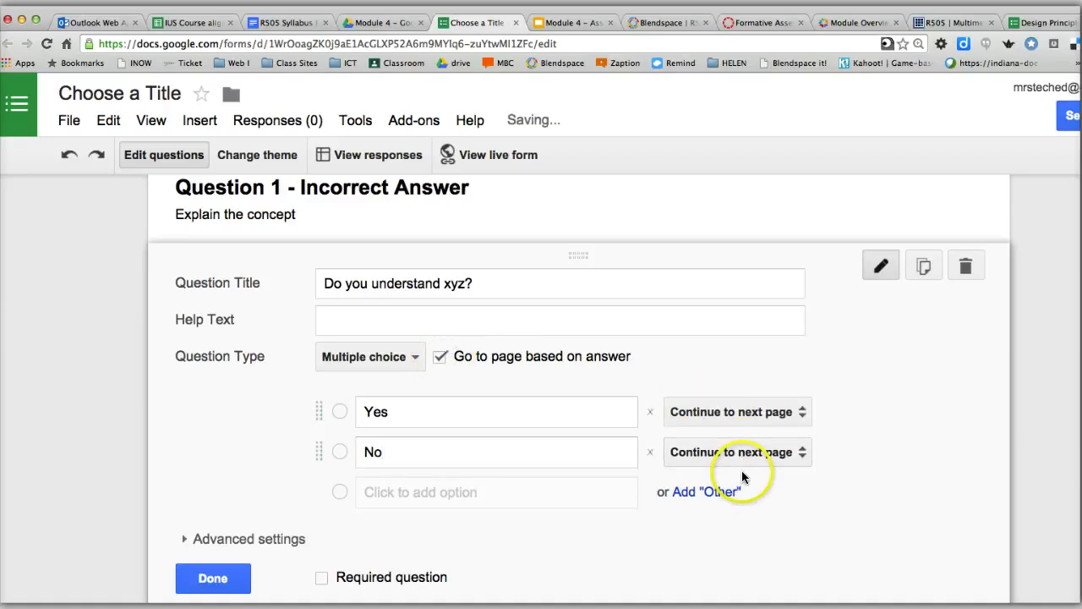
scroll(801, 504, down, 1)
scroll(802, 503, down, 2)
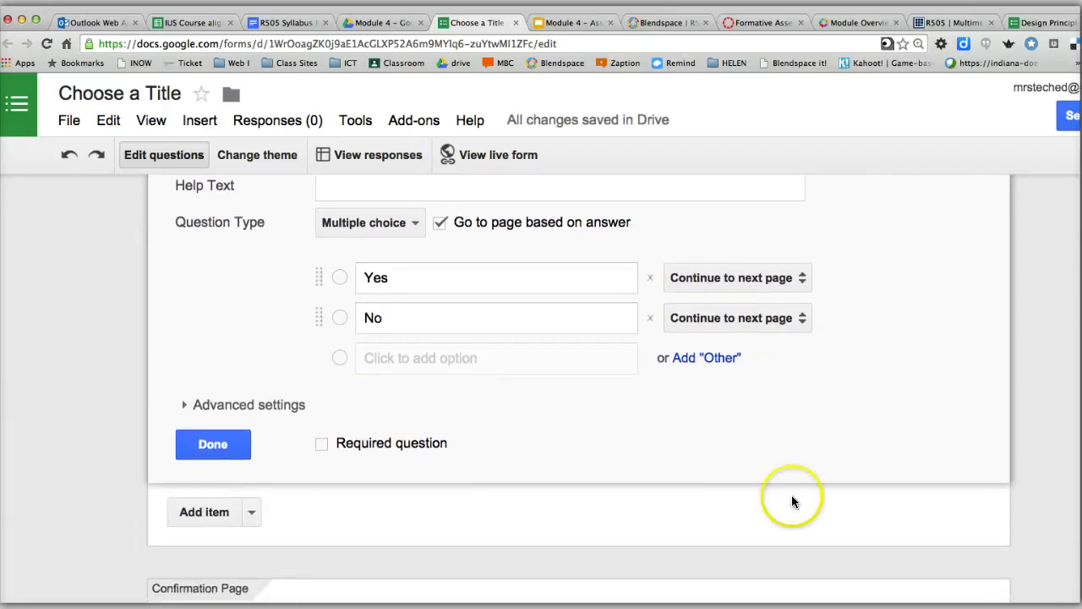
- Close the Yes/No question and add a page break titled 'Question 2 -'
click(213, 445)
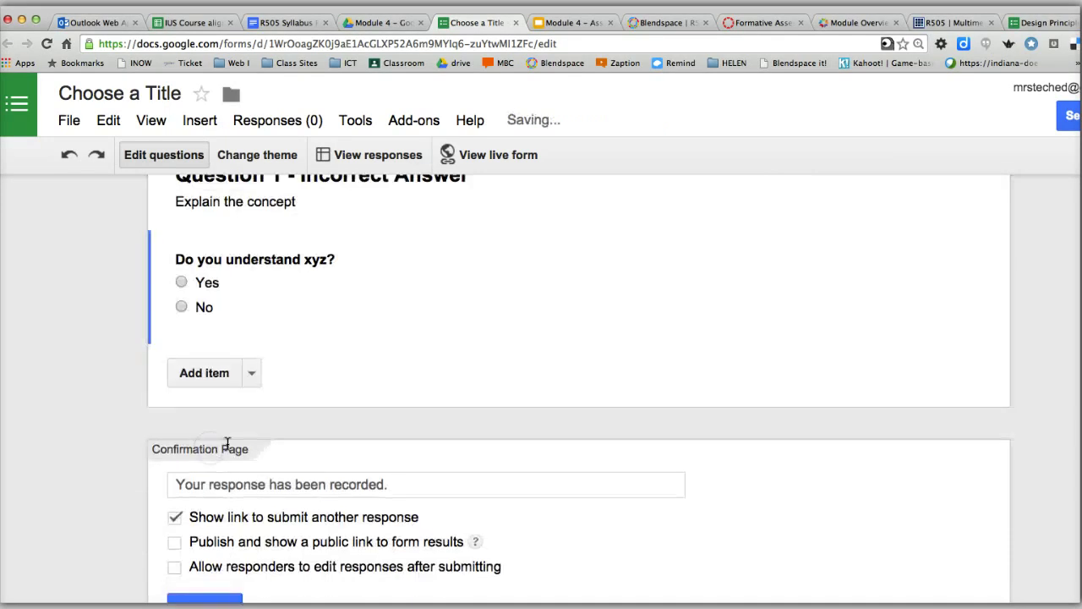
click(252, 373)
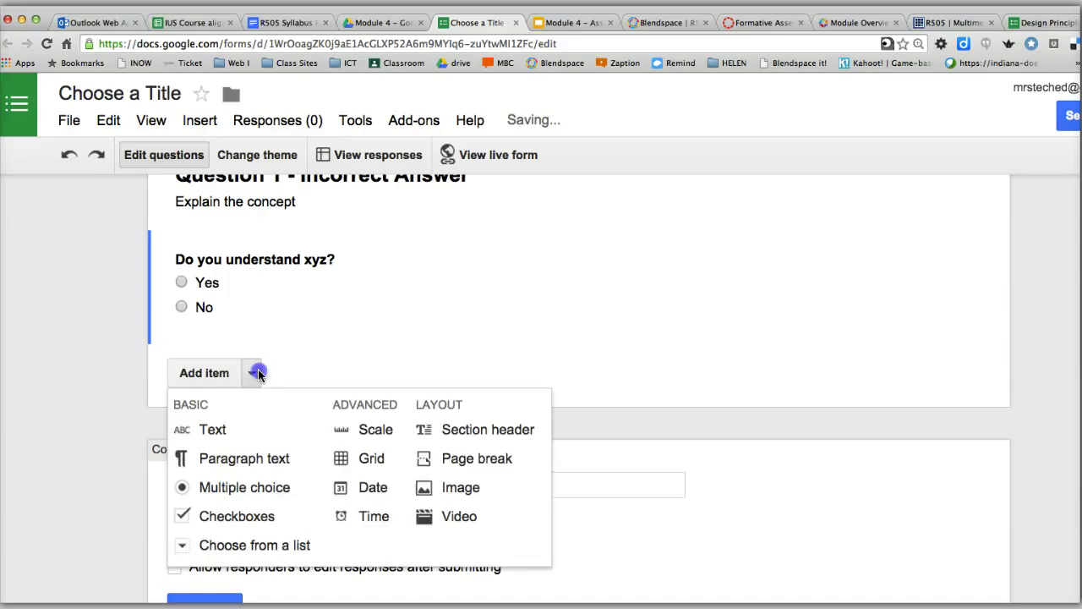
click(464, 458)
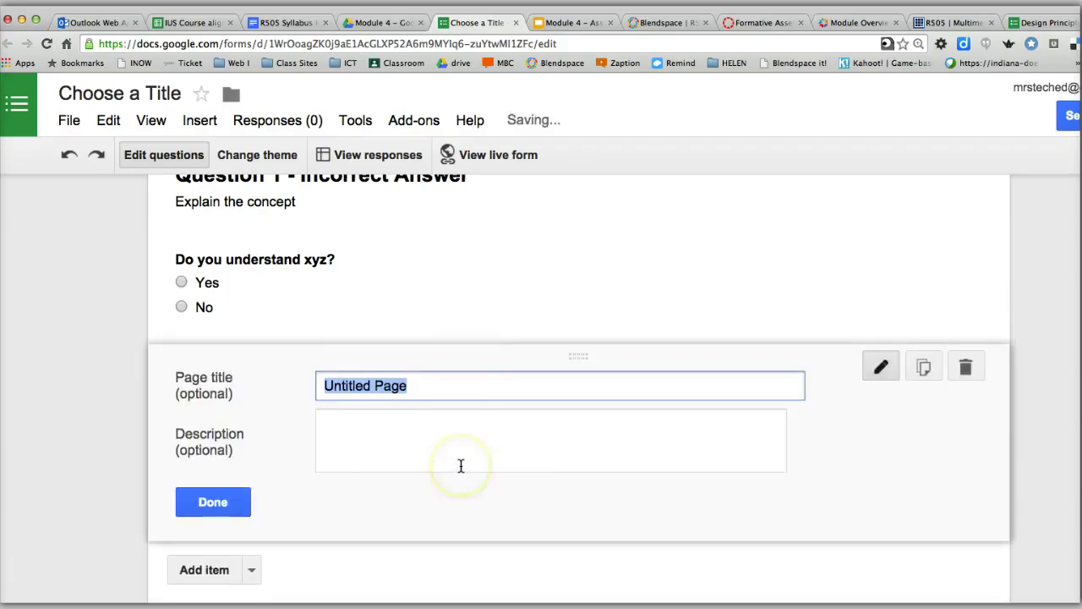
text(Question 2 -)
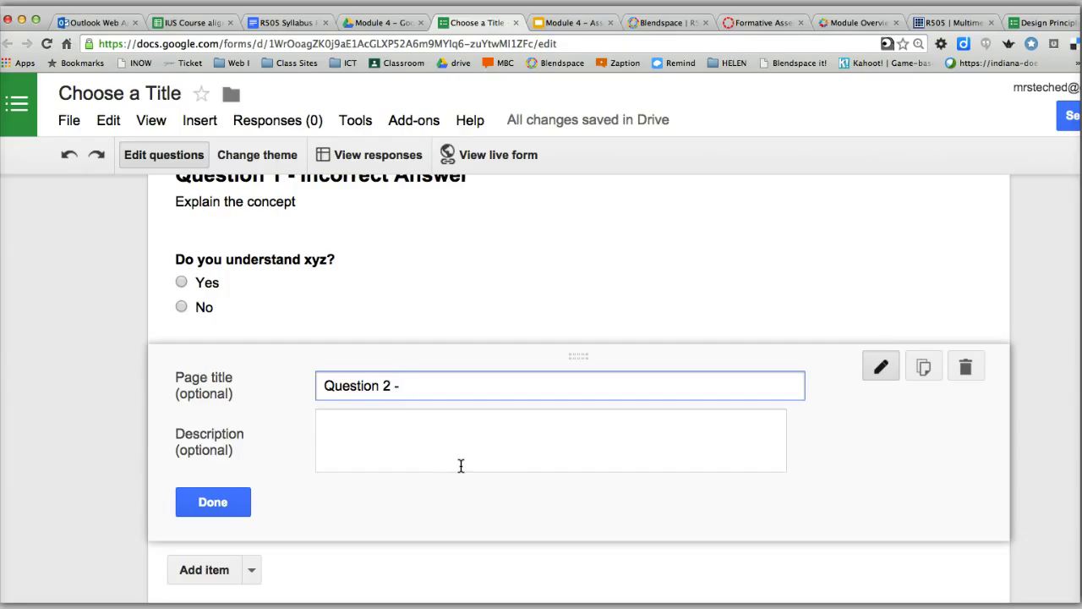
click(379, 430)
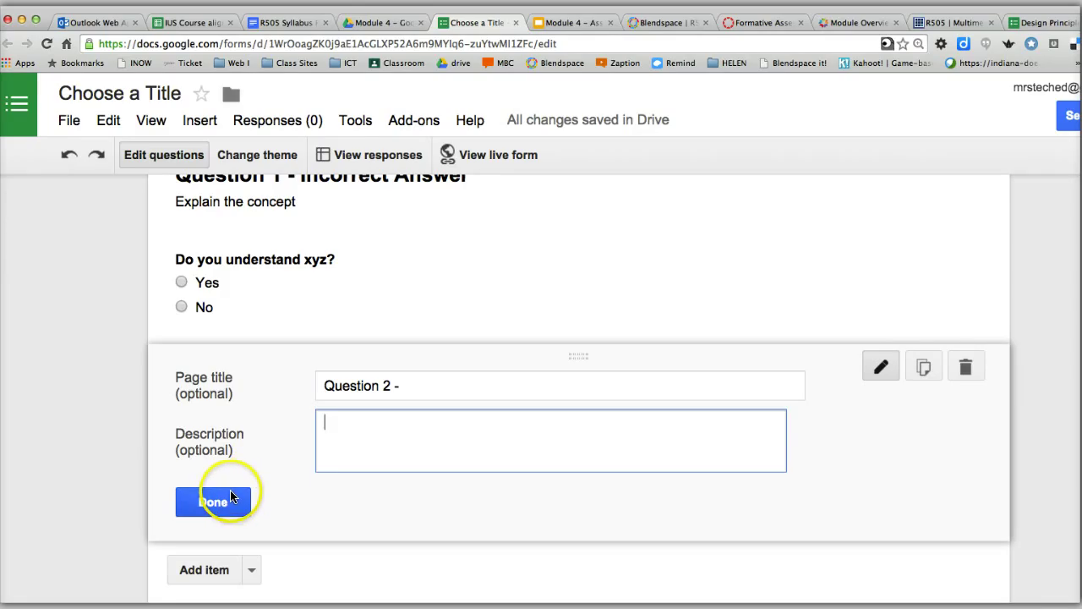
click(214, 504)
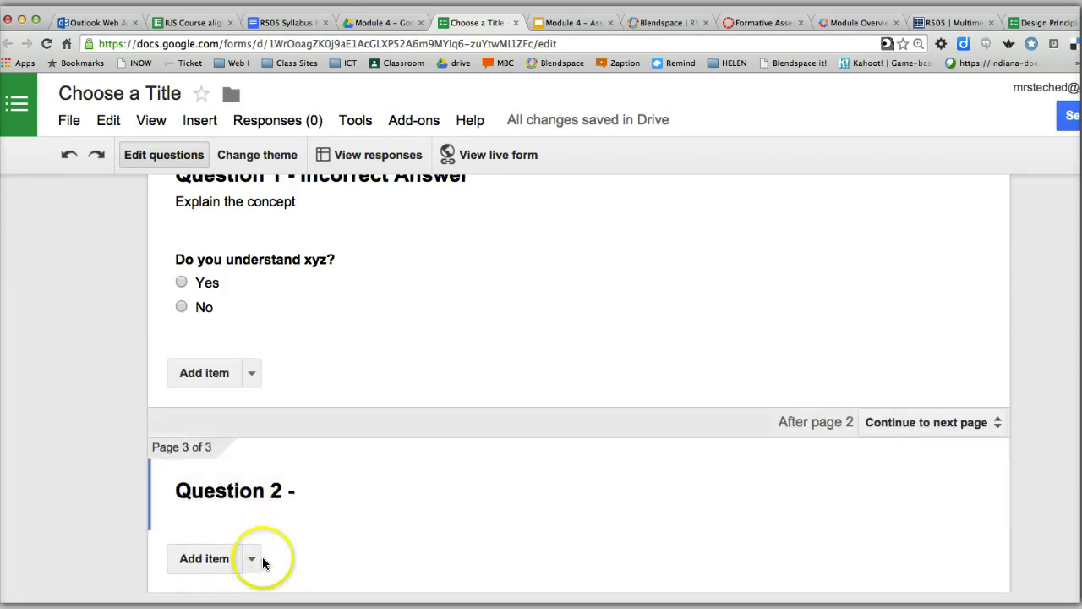
- Add a multiple-choice question 'What is sldjfkdf?' to page 3
click(252, 559)
click(261, 471)
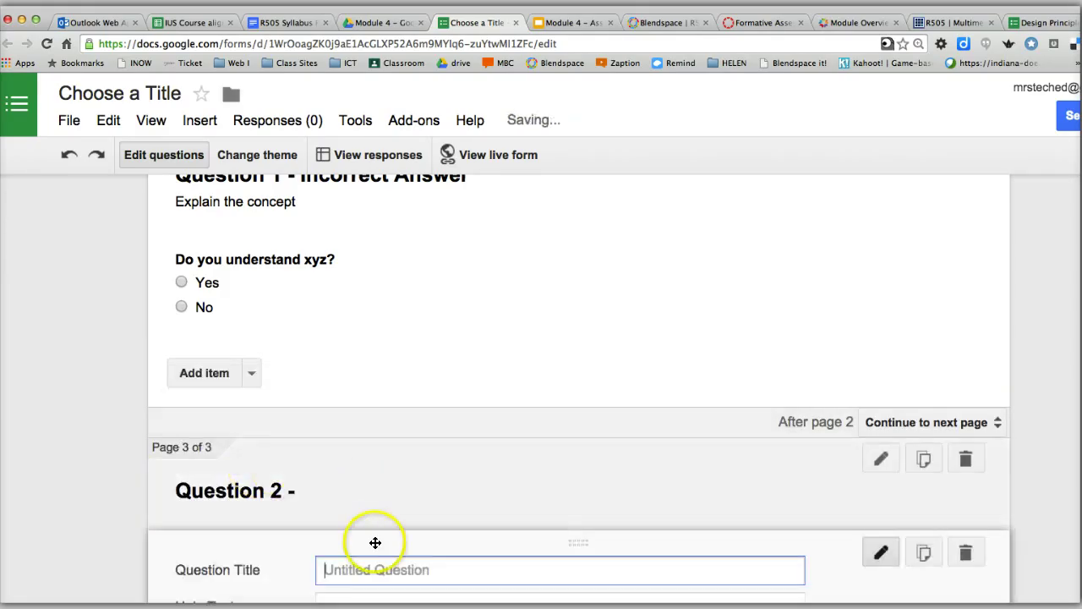
text(What is)
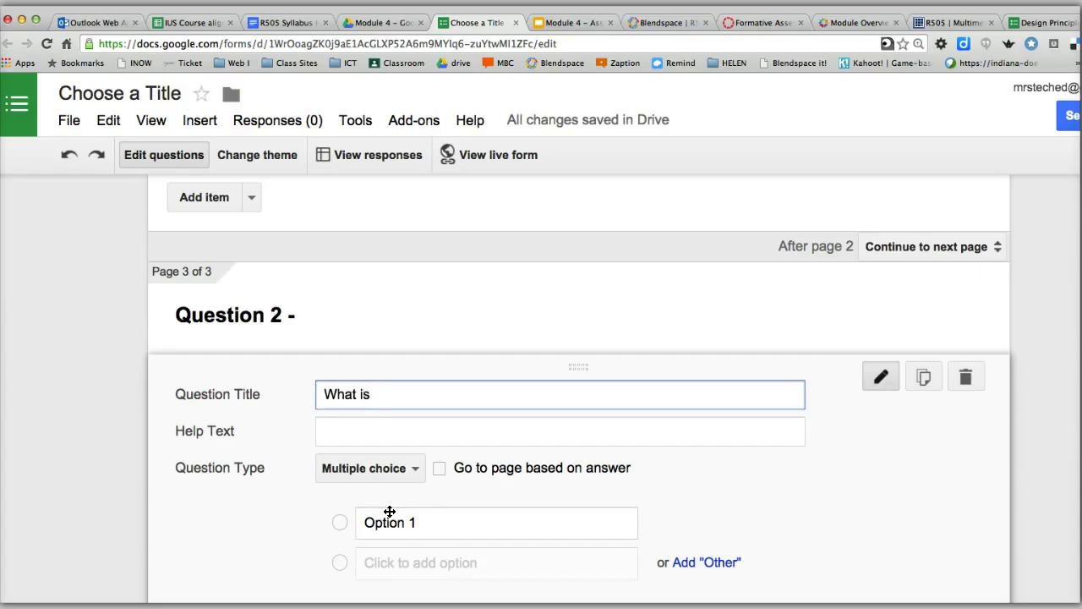
text( sldjfkdf?)
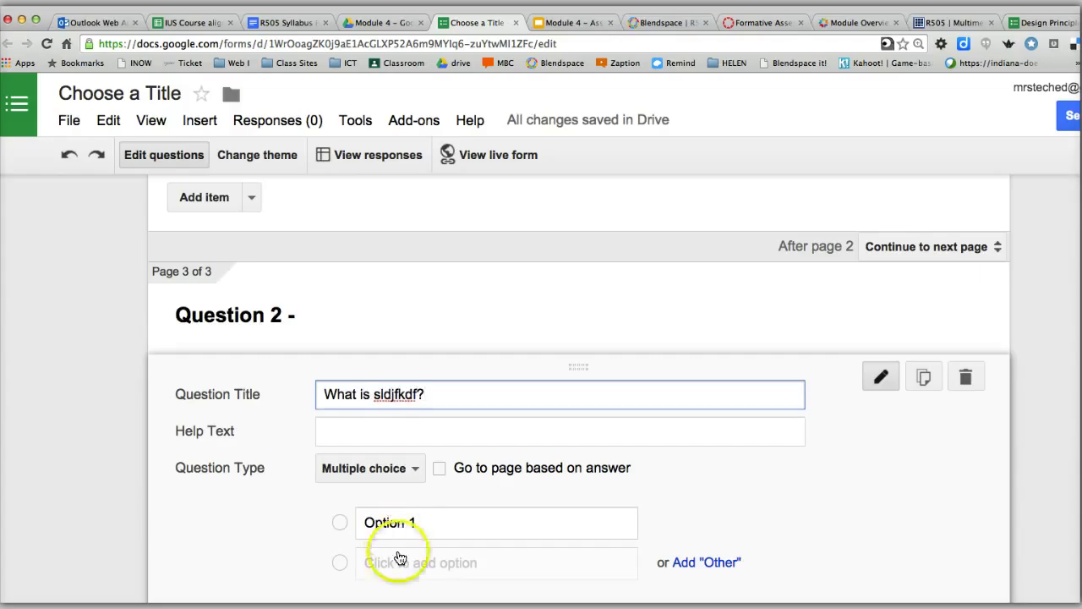
- Give the question answers A and B, enable page-based branching, and finish editing it
click(404, 520)
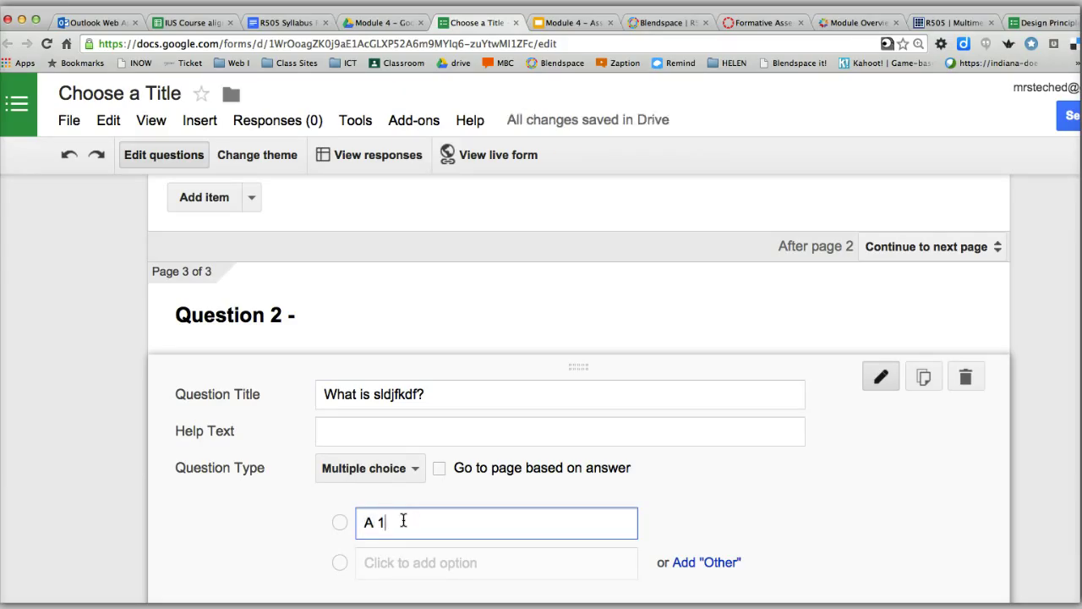
click(410, 559)
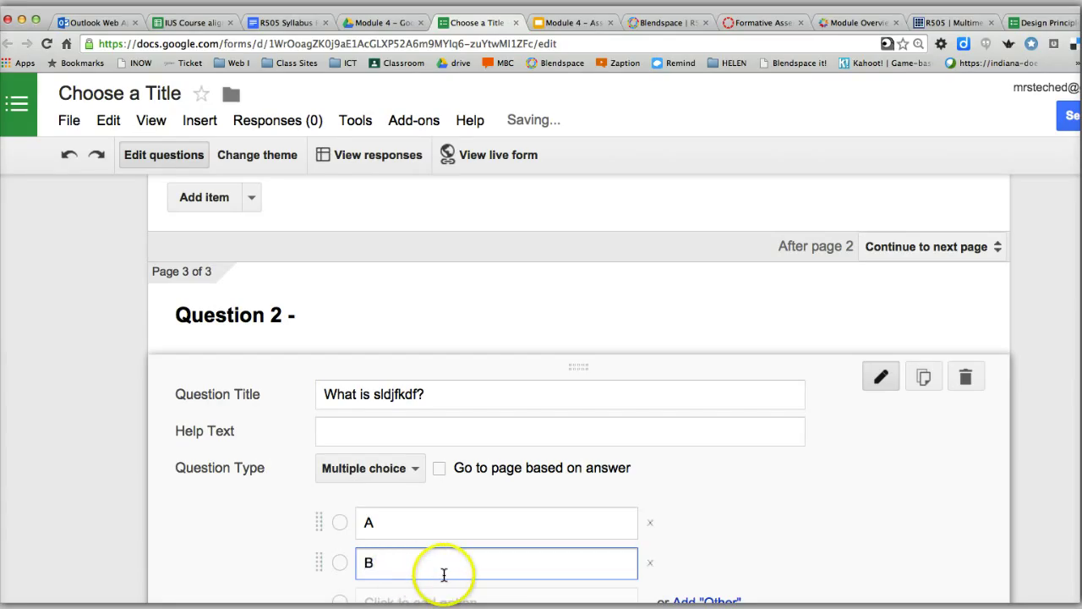
click(439, 464)
scroll(892, 542, down, 5)
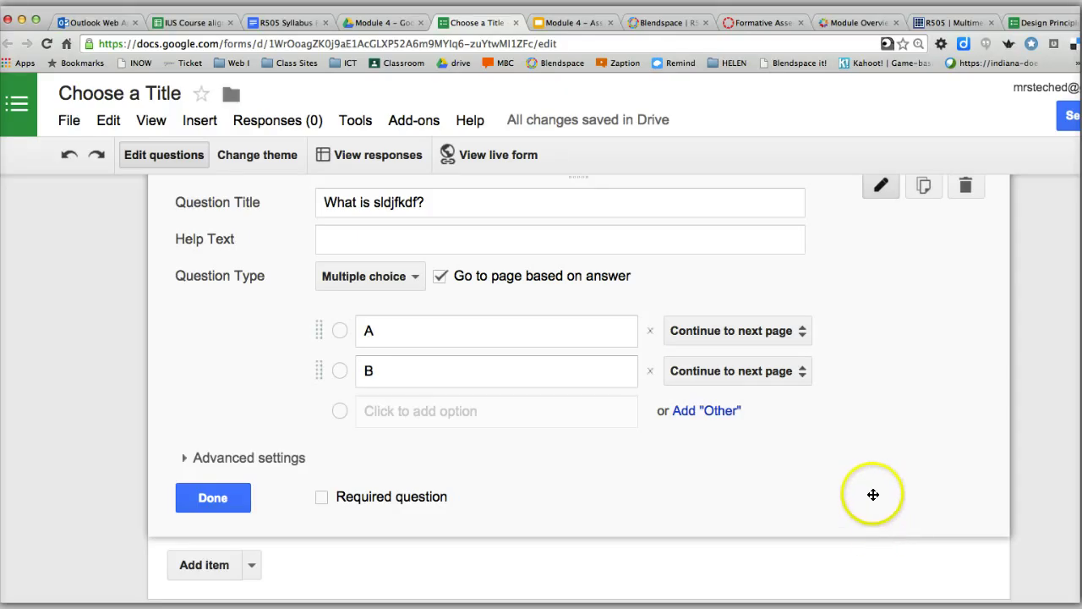
scroll(854, 440, up, 5)
scroll(836, 400, down, 5)
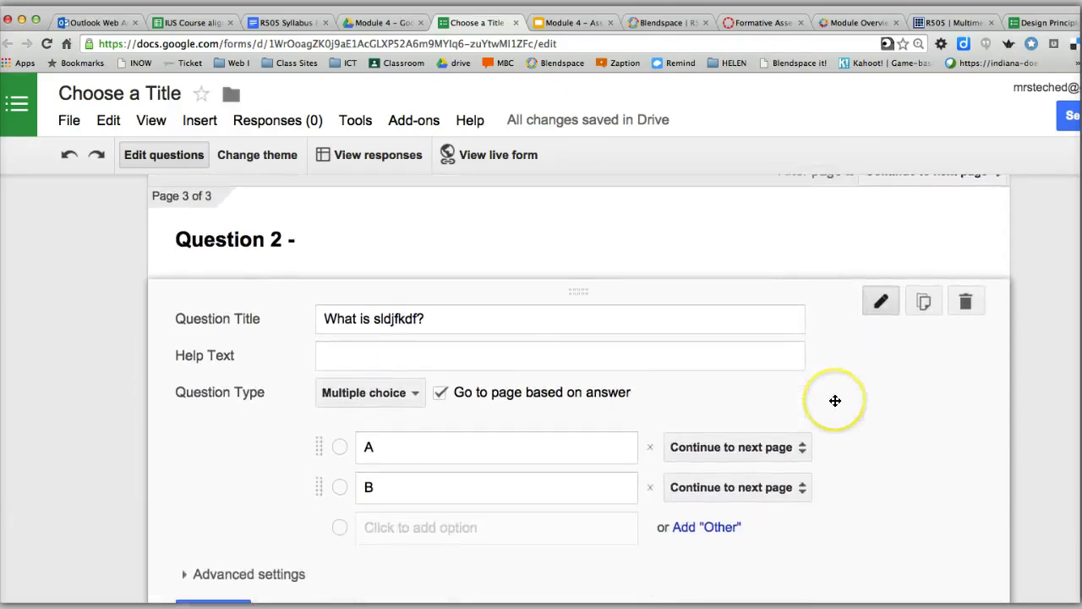
click(212, 482)
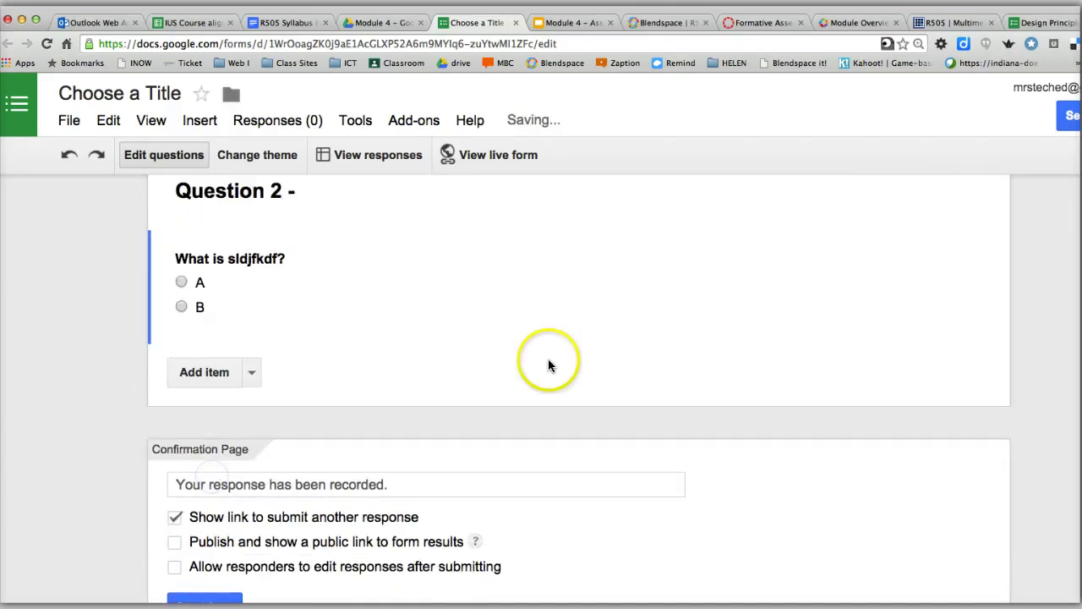
scroll(550, 364, up, 8)
scroll(553, 356, up, 12)
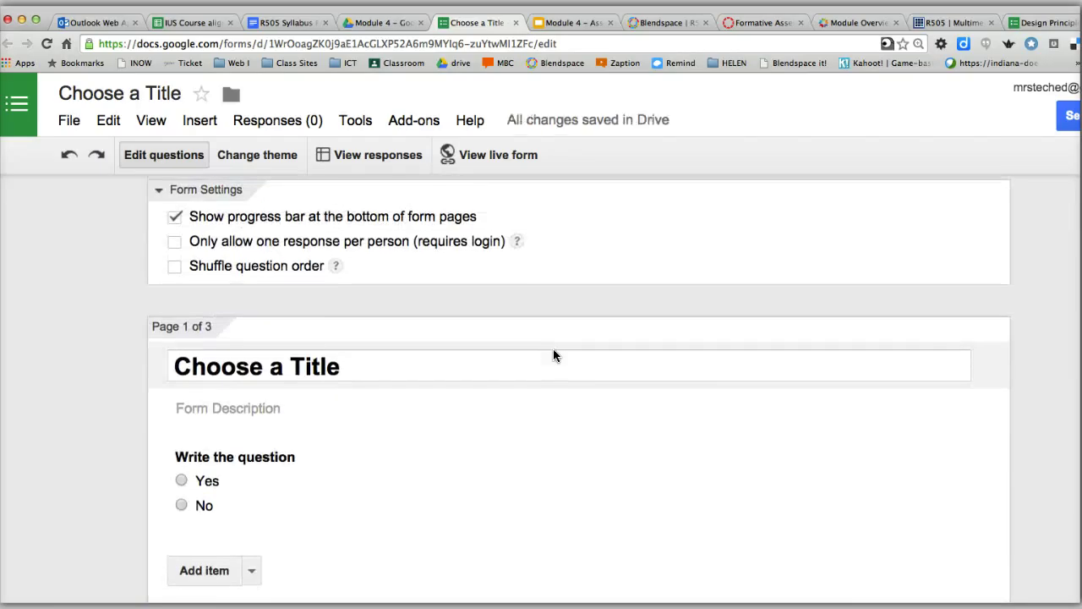
- Turn on answer-based branching for the first question: Yes to page 3, No to the Incorrect Answer page
scroll(553, 355, down, 5)
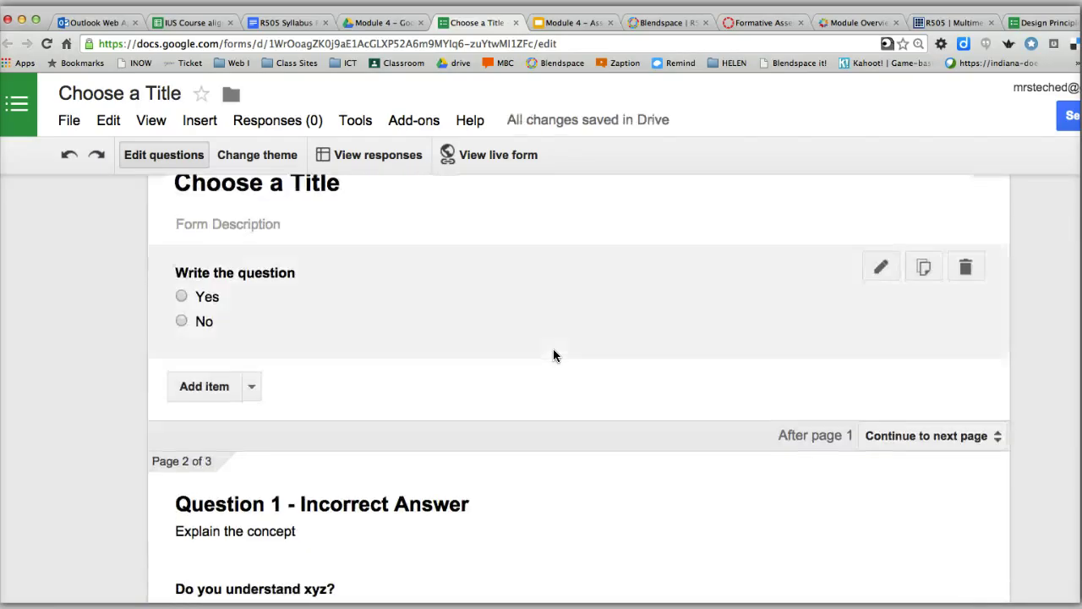
click(882, 267)
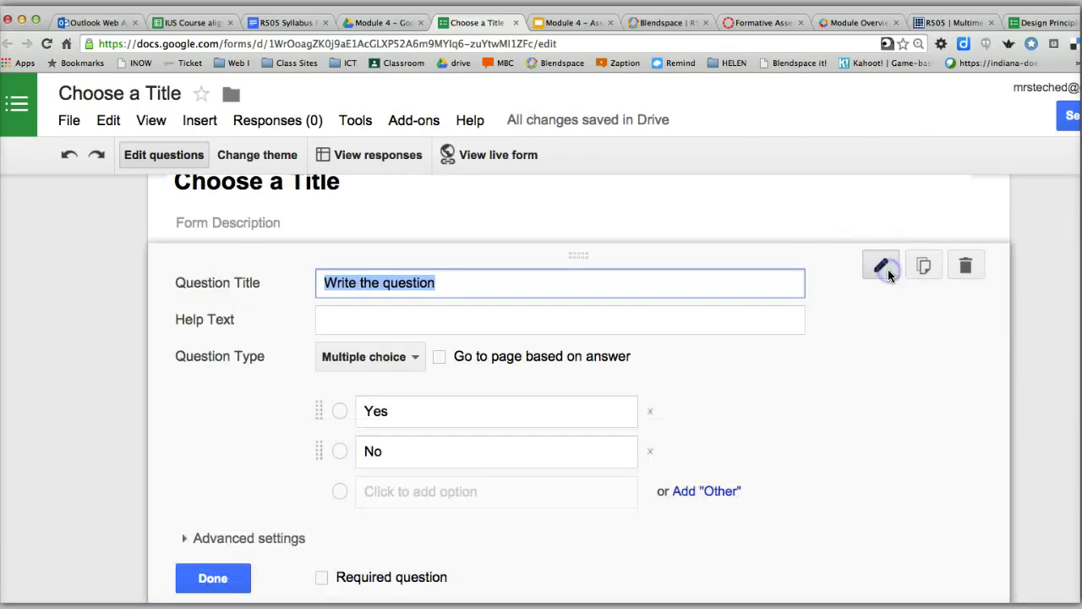
click(440, 357)
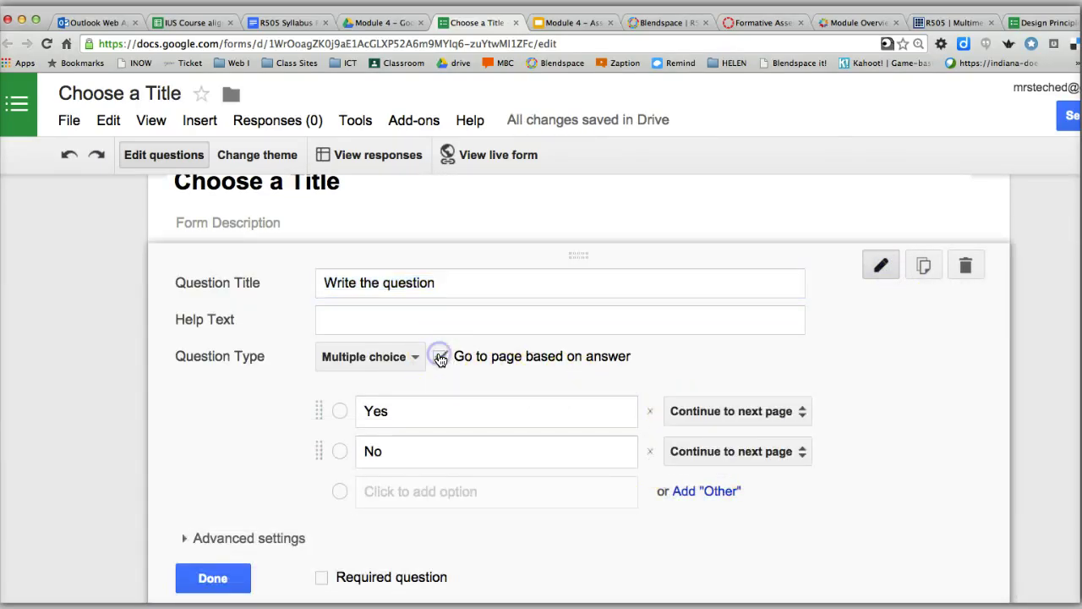
click(804, 413)
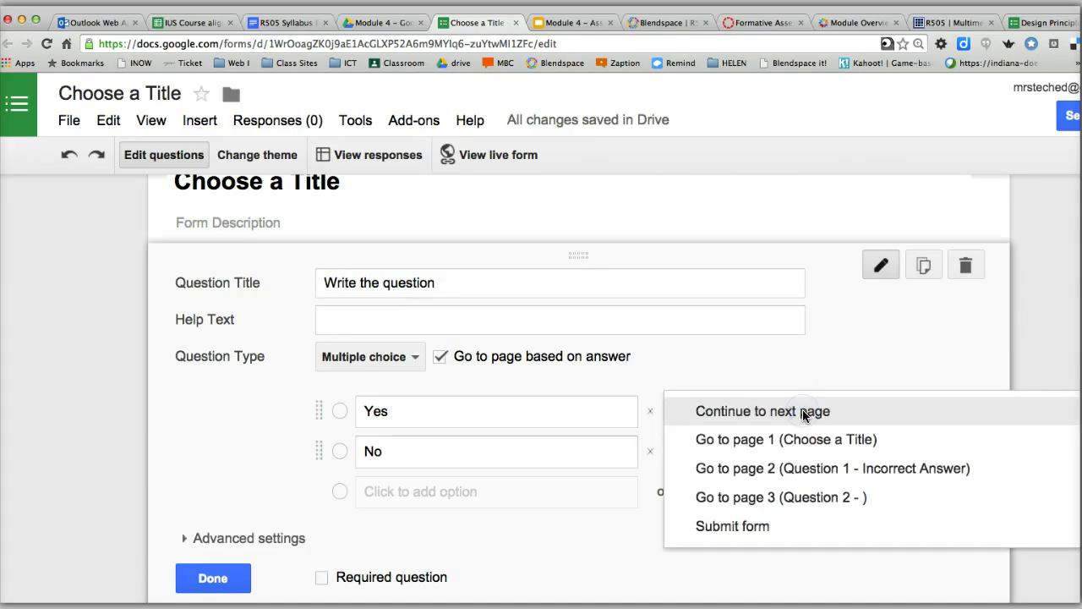
click(807, 501)
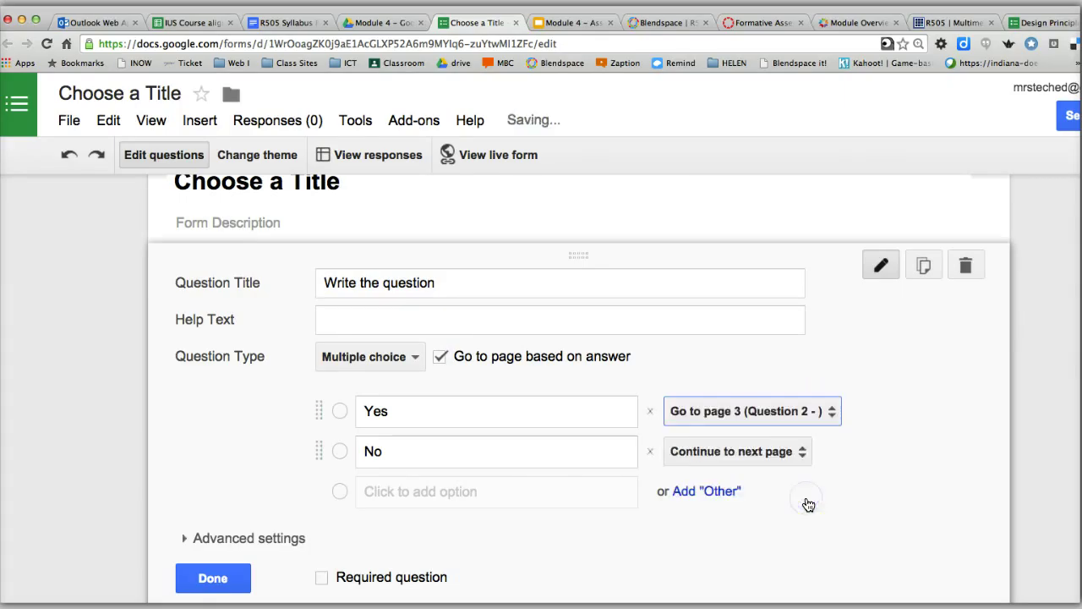
click(801, 454)
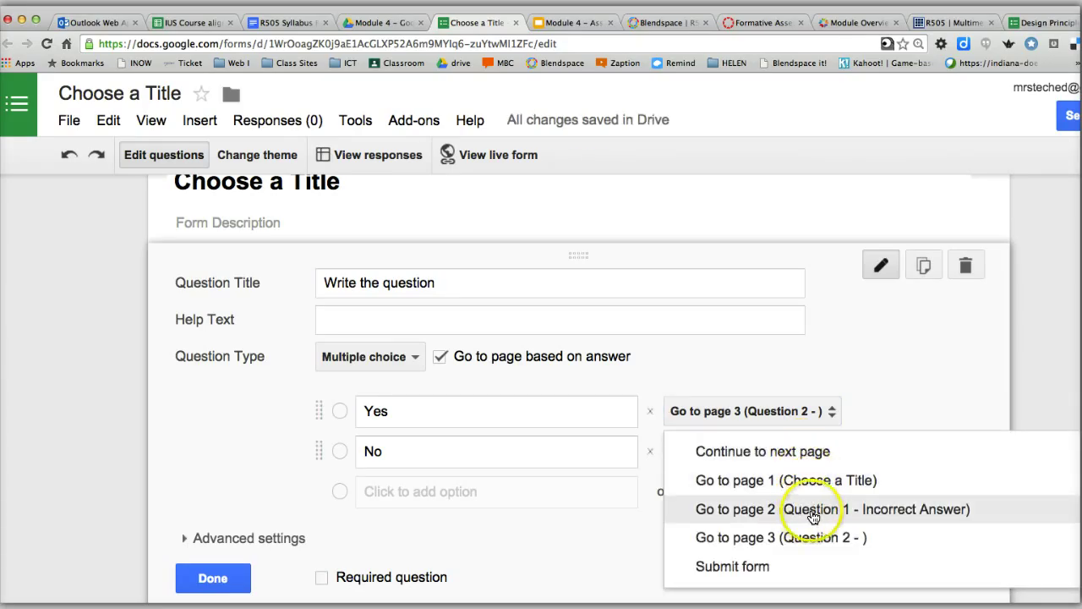
click(839, 510)
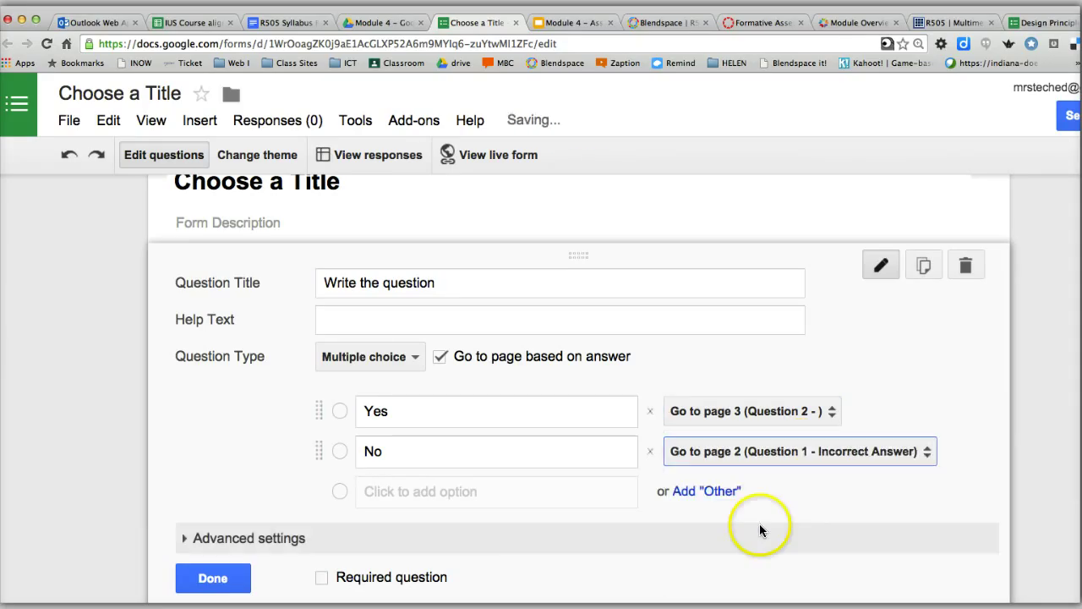
scroll(679, 519, down, 3)
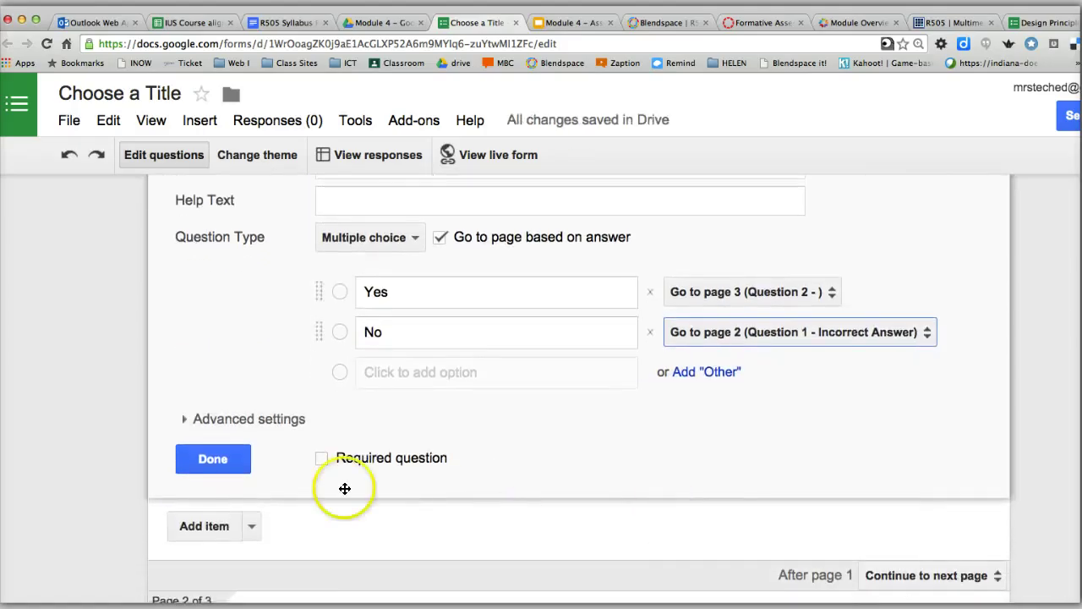
click(212, 458)
- Set both Yes and No on 'Do you understand xyz?' to go to page 3 (Question 2 -)
click(536, 443)
scroll(536, 443, up, 1)
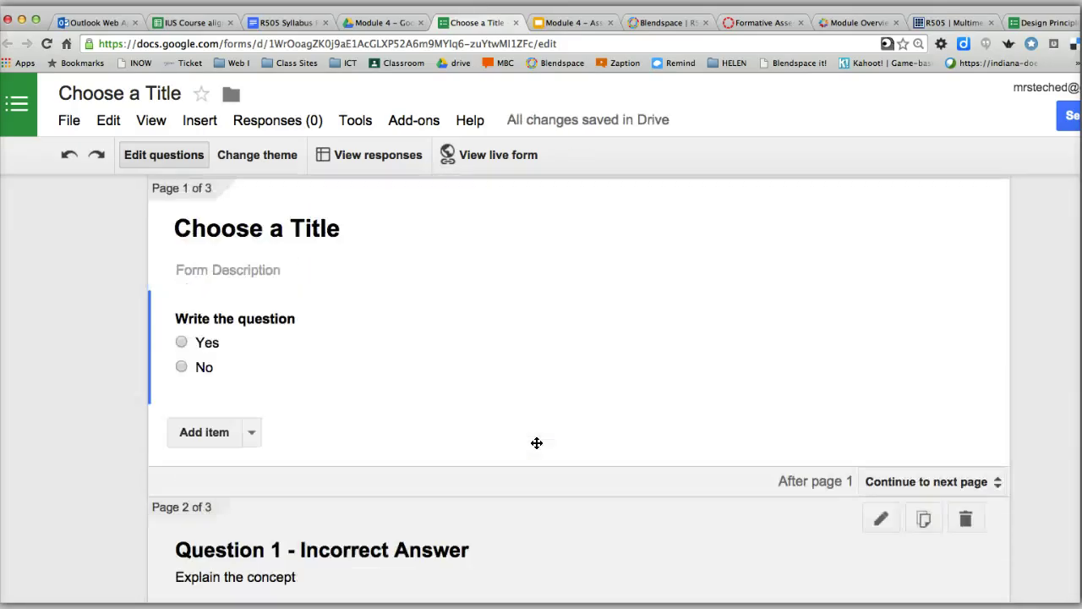
scroll(536, 443, down, 5)
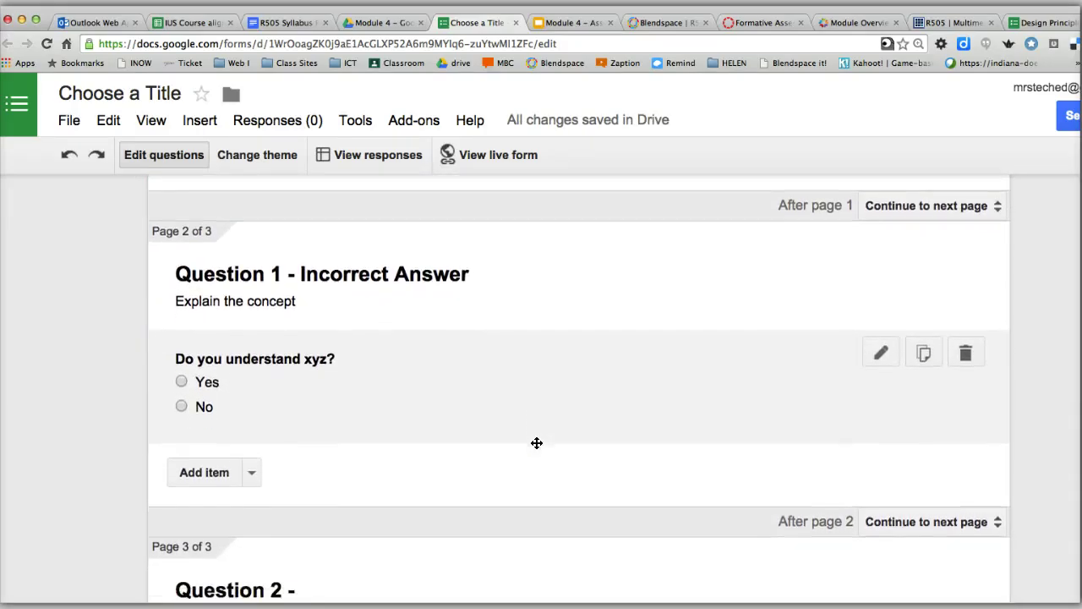
click(680, 330)
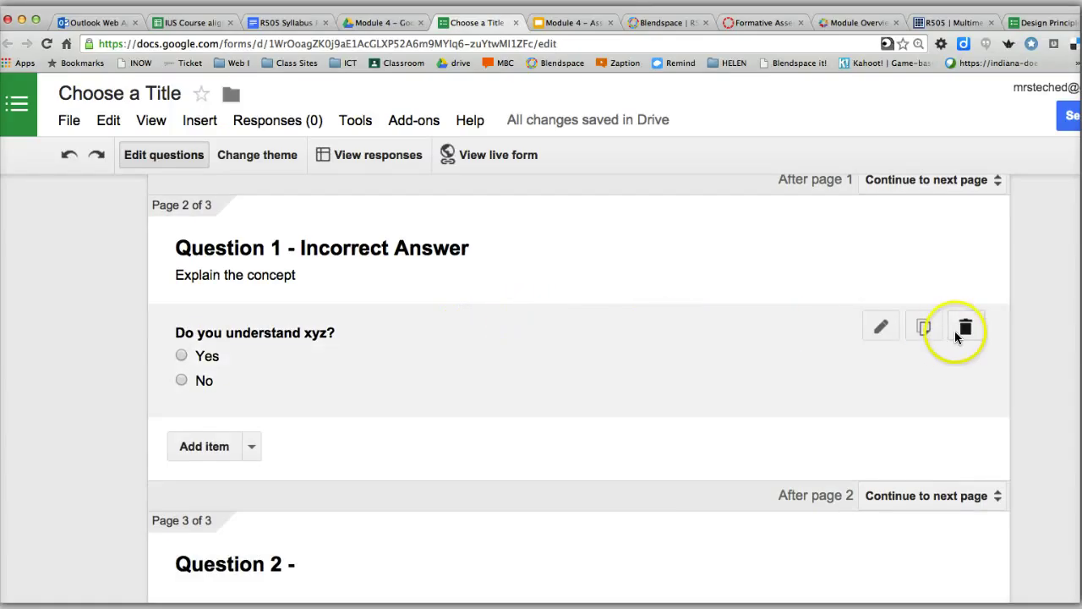
click(881, 327)
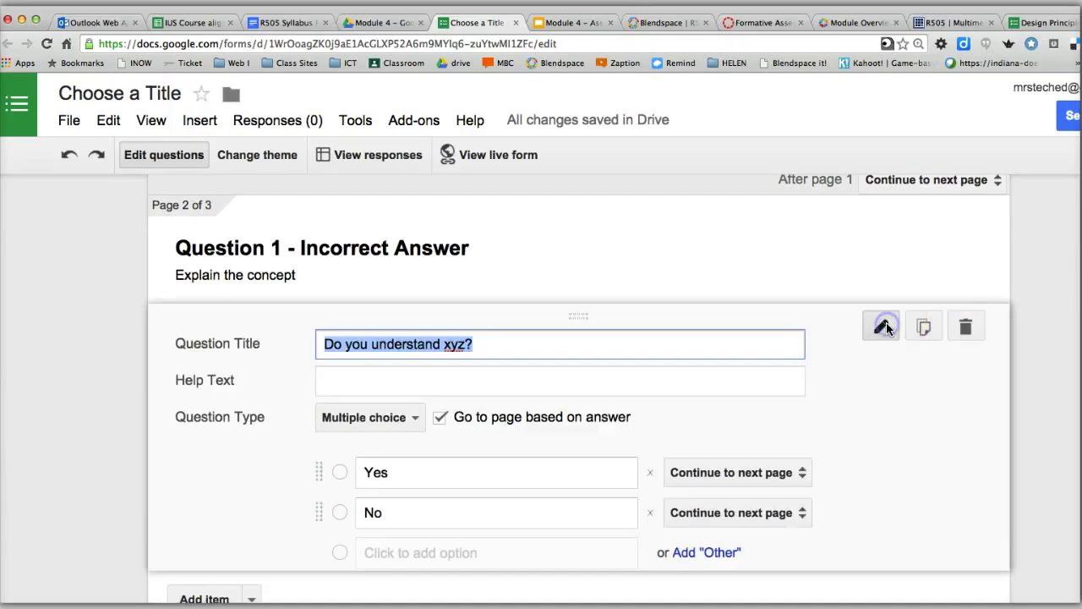
click(783, 474)
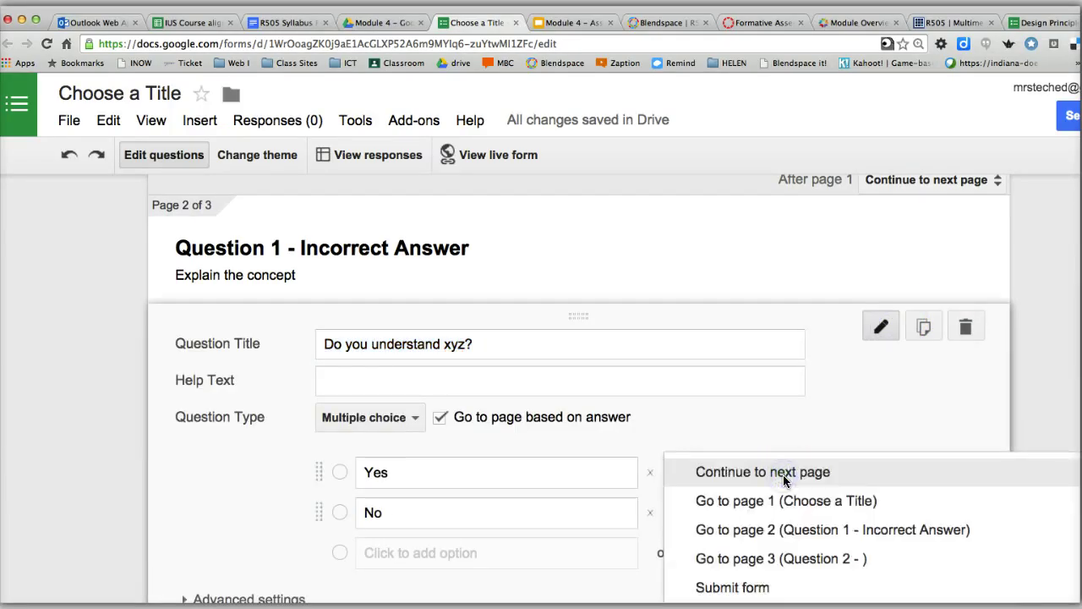
click(780, 558)
click(770, 514)
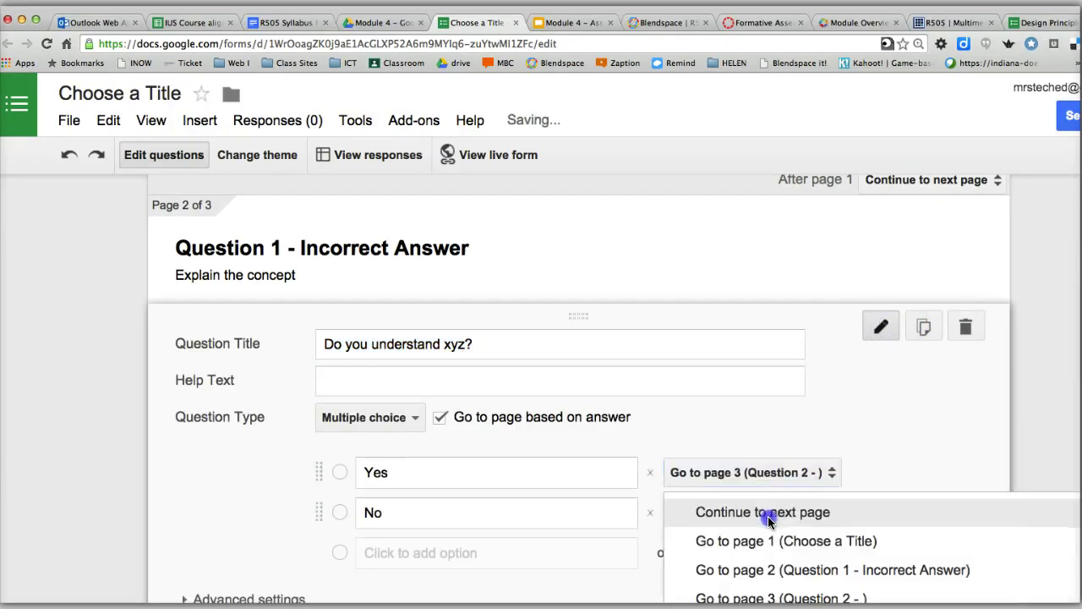
click(769, 600)
scroll(901, 493, down, 5)
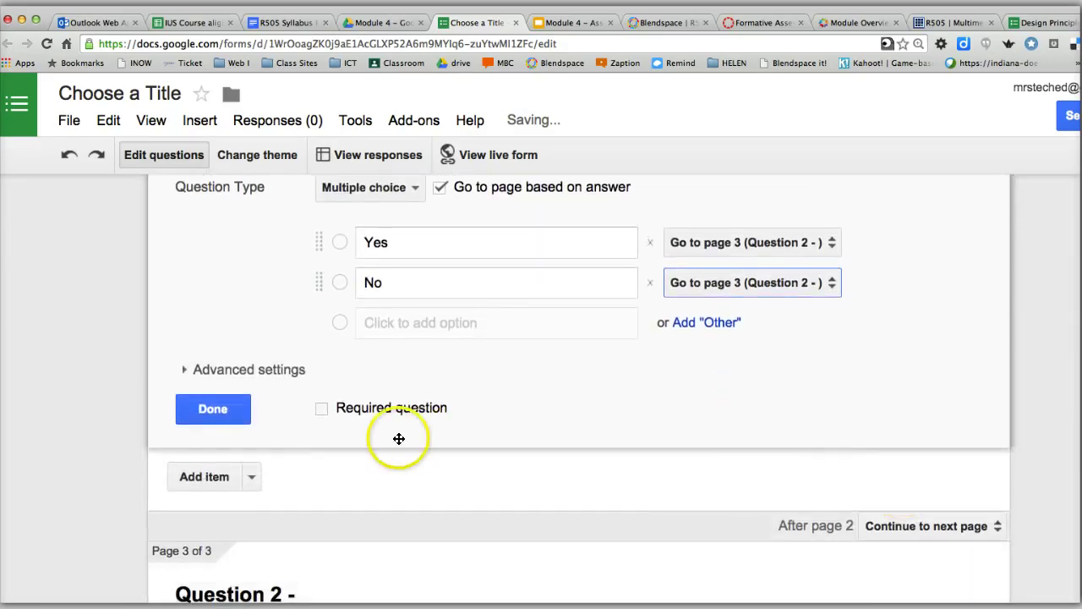
click(223, 410)
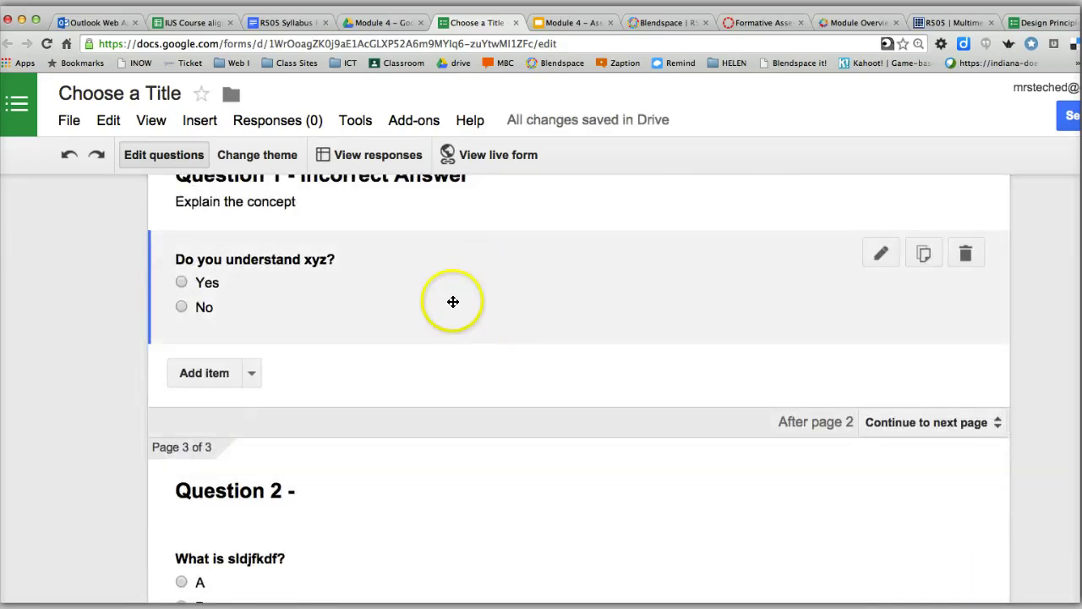
- Scroll through the form and look over the Add item type list, then dismiss it
scroll(453, 302, up, 2)
scroll(446, 301, down, 6)
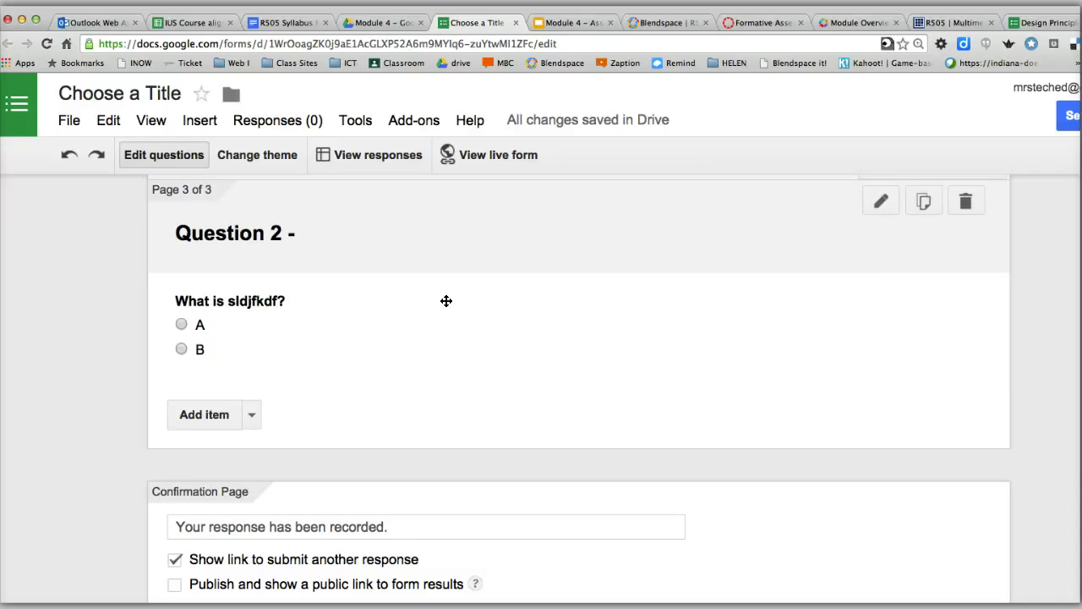
scroll(447, 301, down, 1)
scroll(439, 296, up, 1)
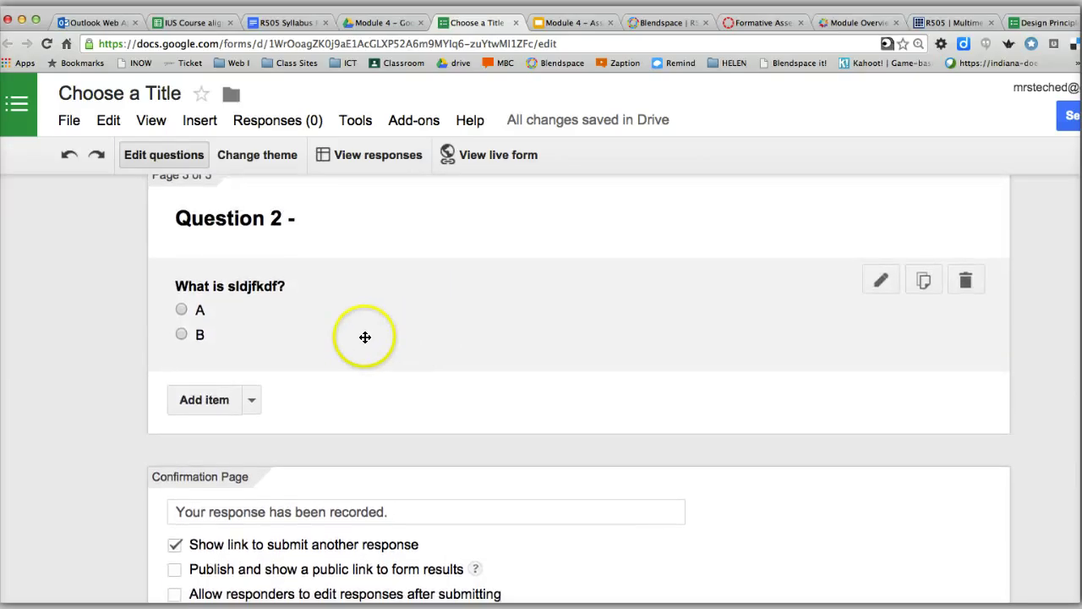
click(252, 401)
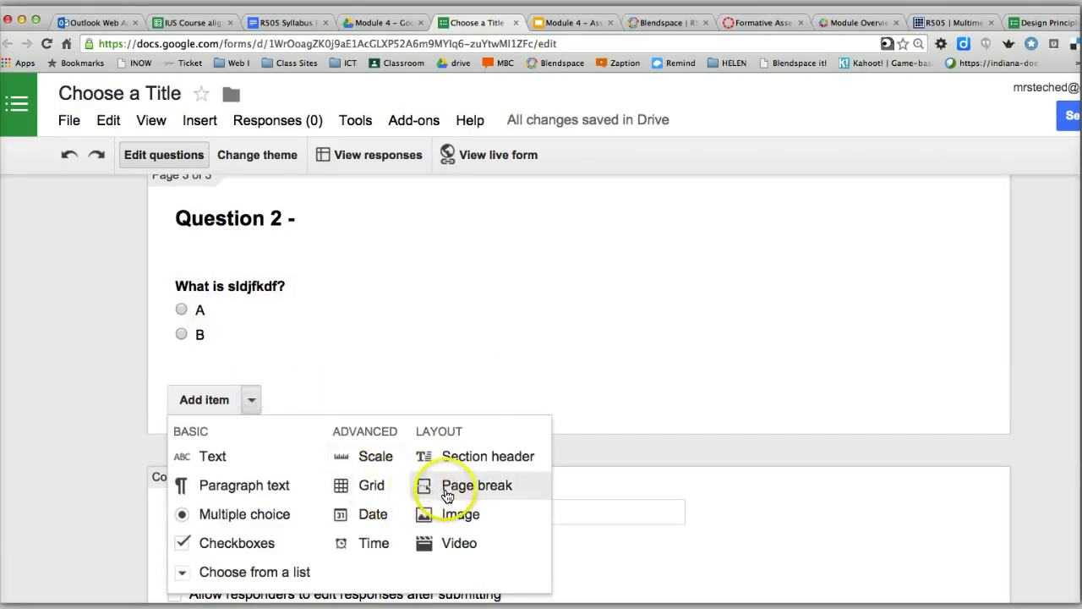
click(648, 360)
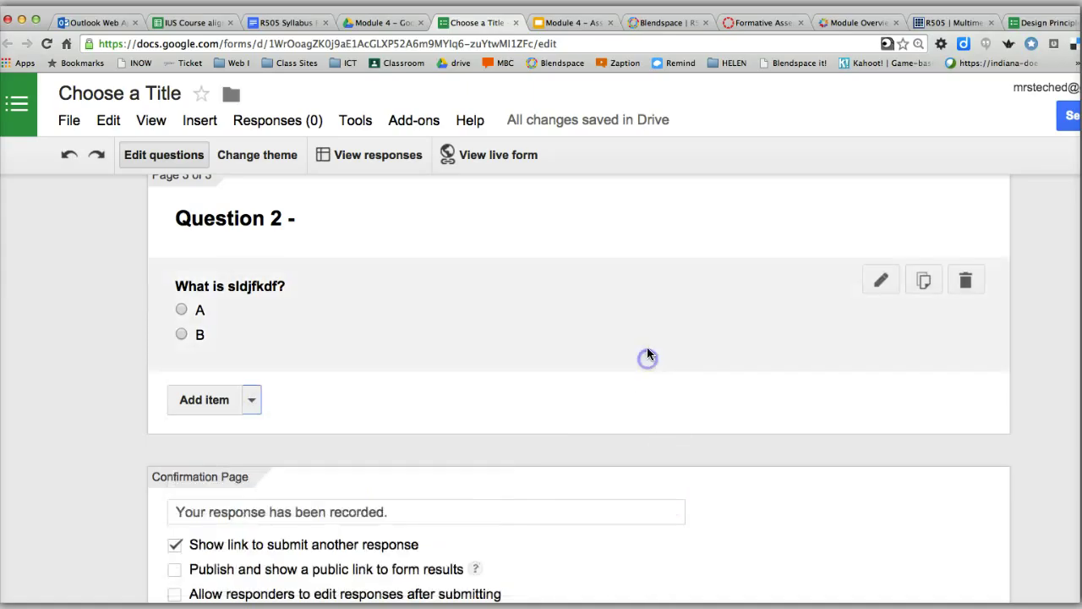
click(1039, 22)
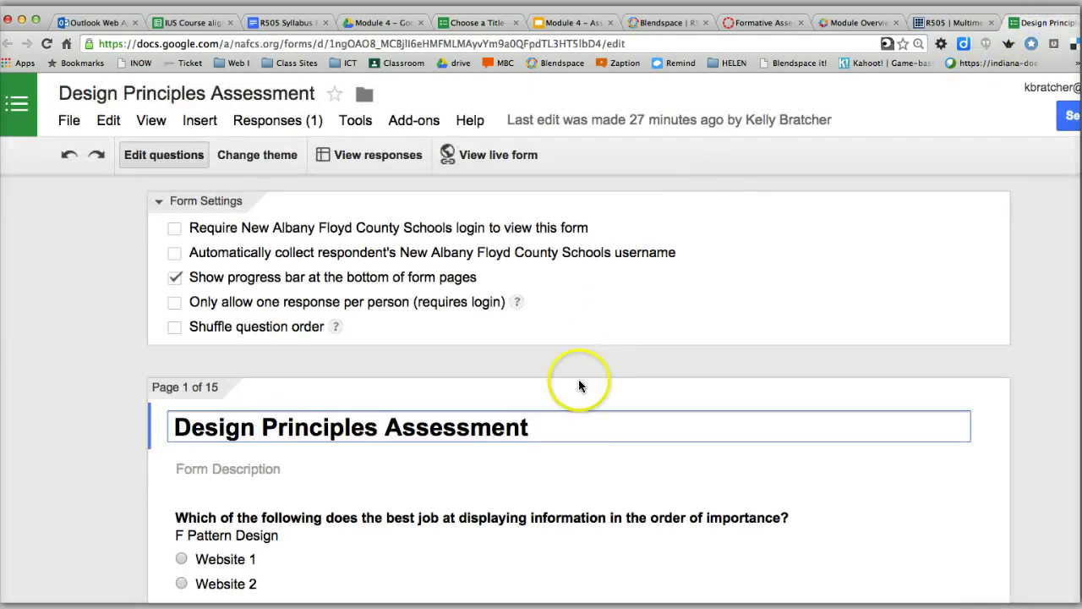
scroll(612, 395, down, 5)
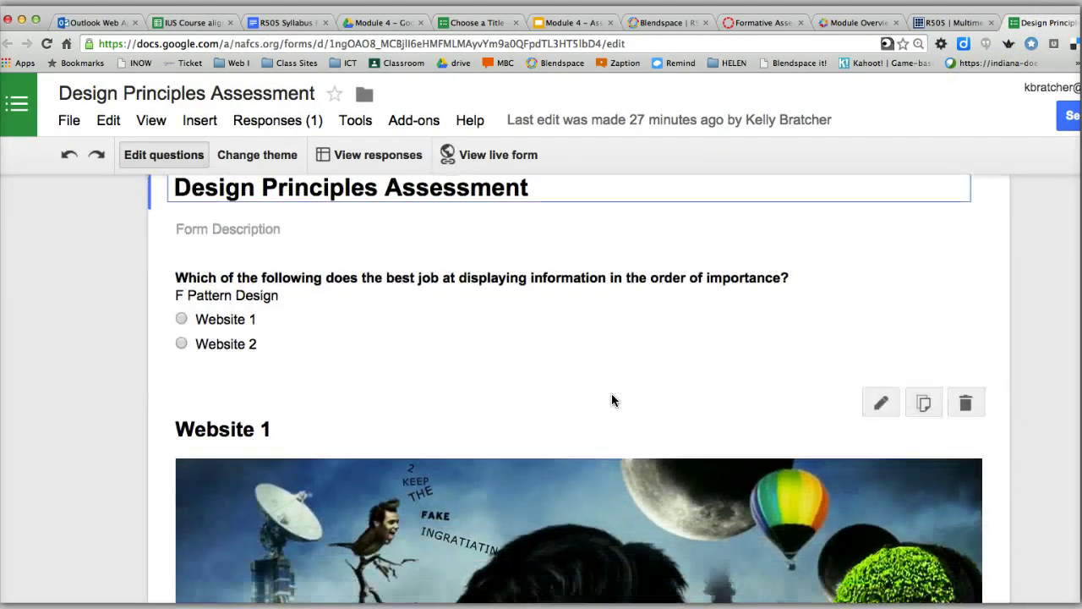
scroll(613, 396, down, 6)
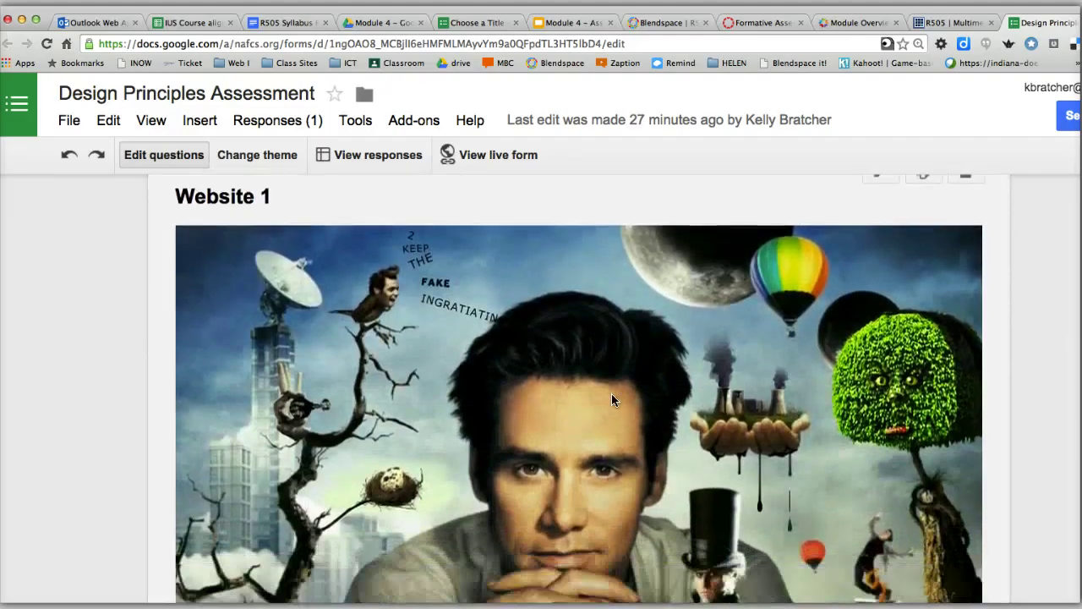
scroll(612, 396, down, 14)
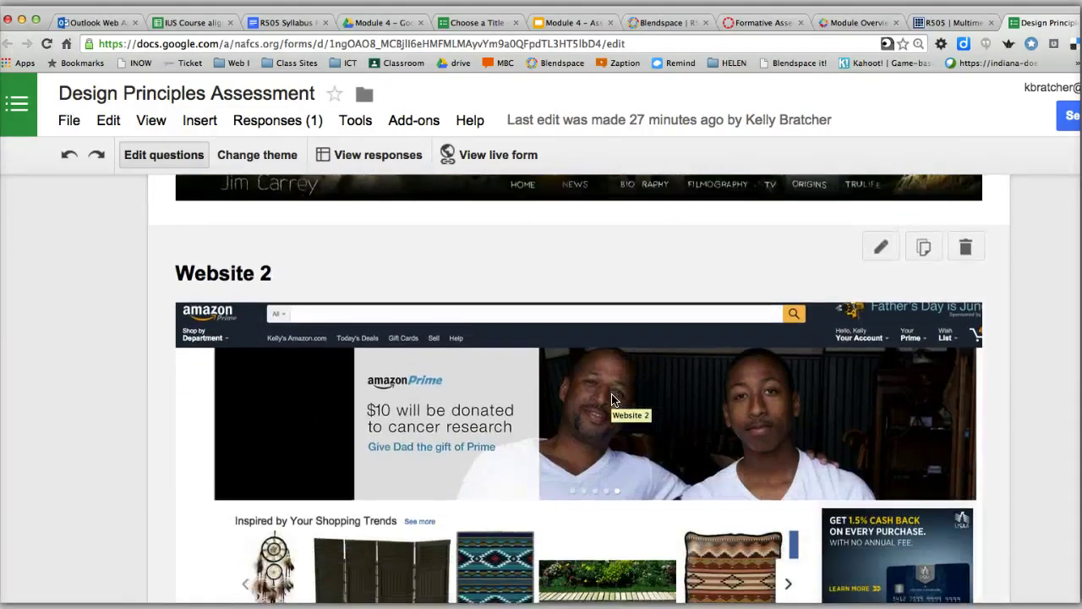
scroll(613, 401, up, 20)
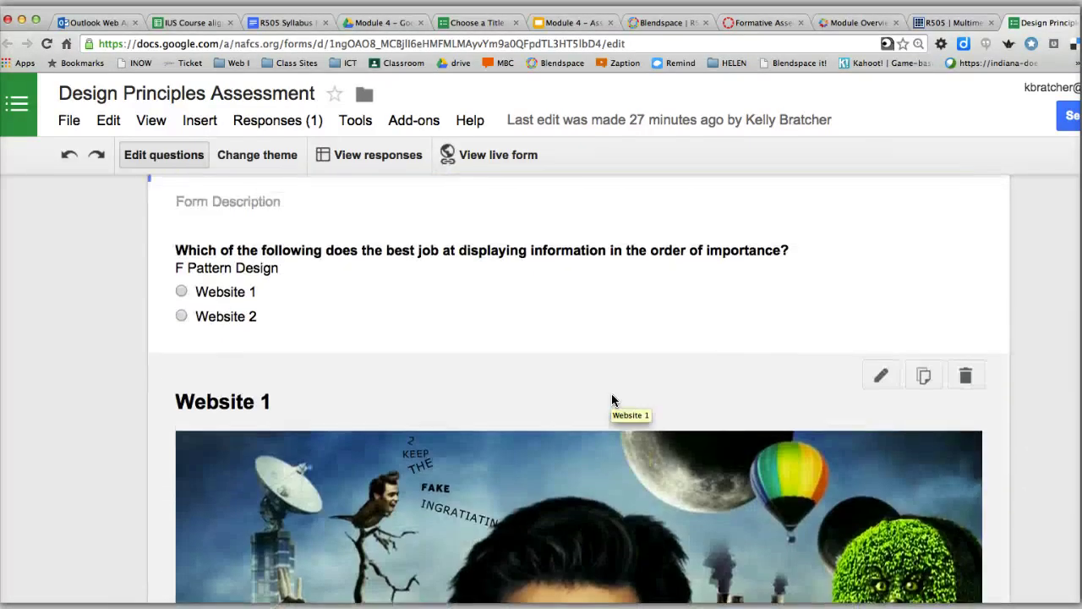
scroll(613, 400, up, 1)
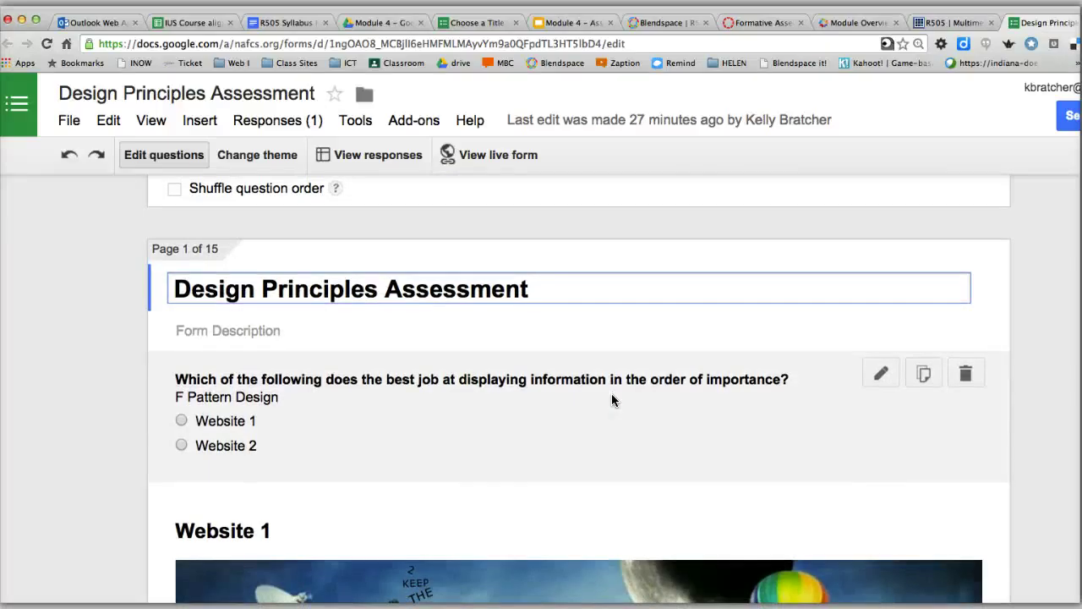
drag(372, 386, 380, 420)
drag(381, 419, 420, 404)
drag(429, 426, 599, 439)
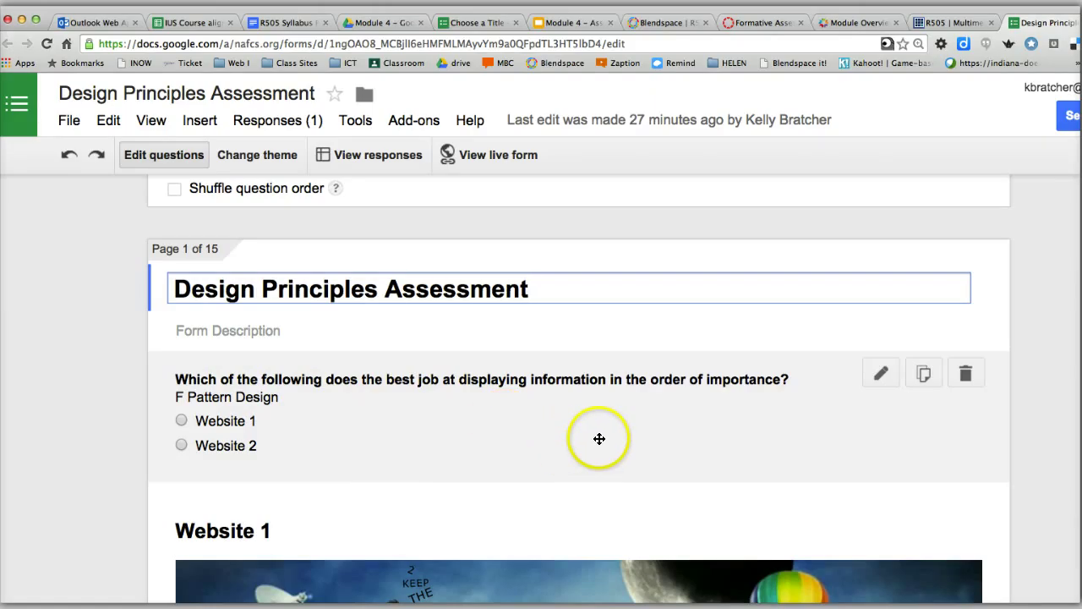
scroll(600, 437, down, 3)
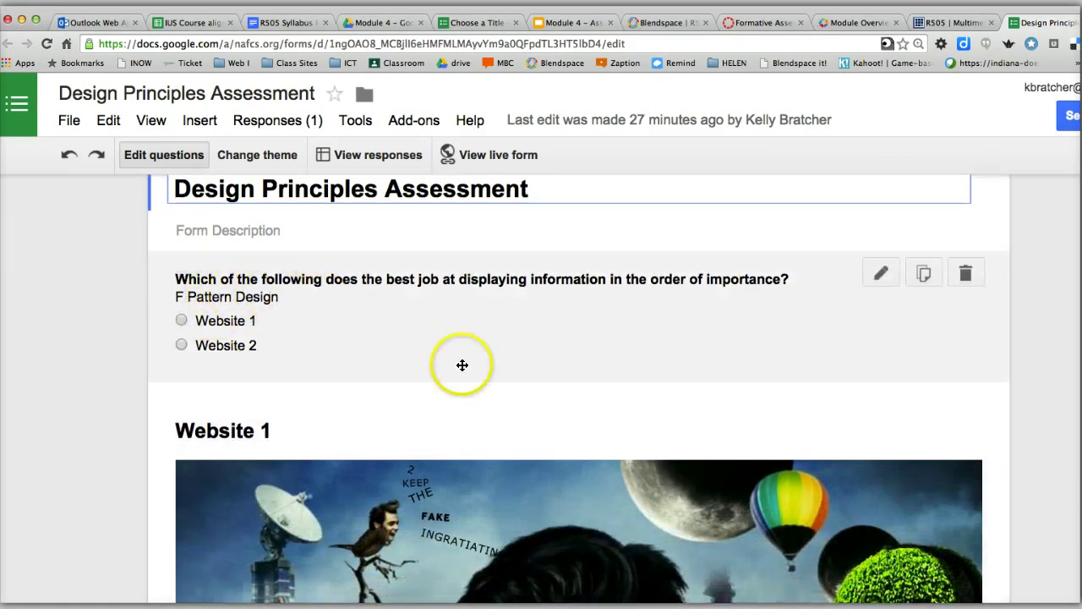
scroll(464, 369, down, 5)
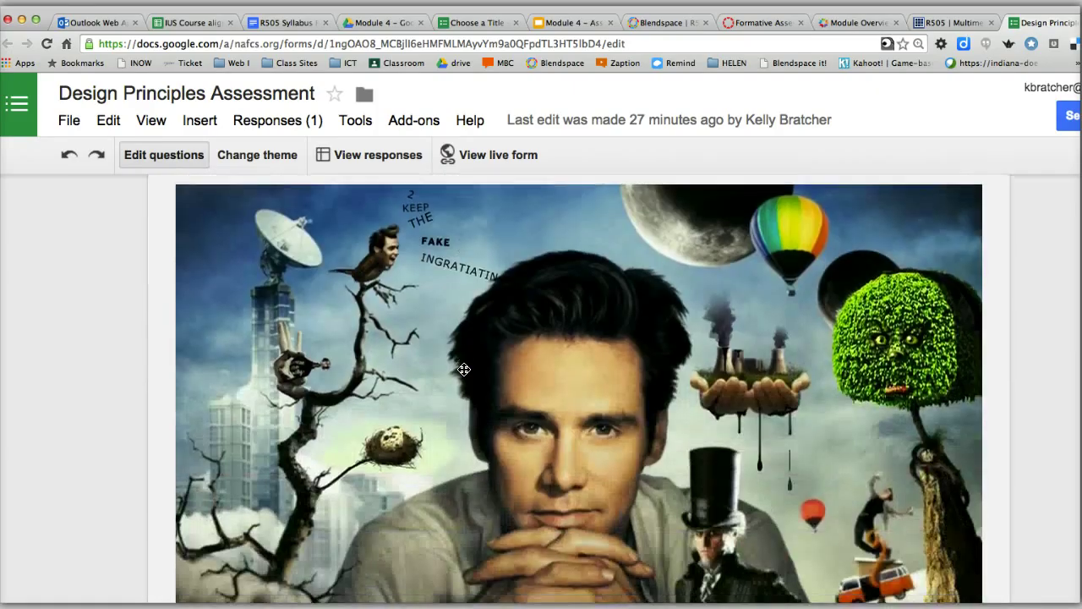
scroll(749, 435, down, 5)
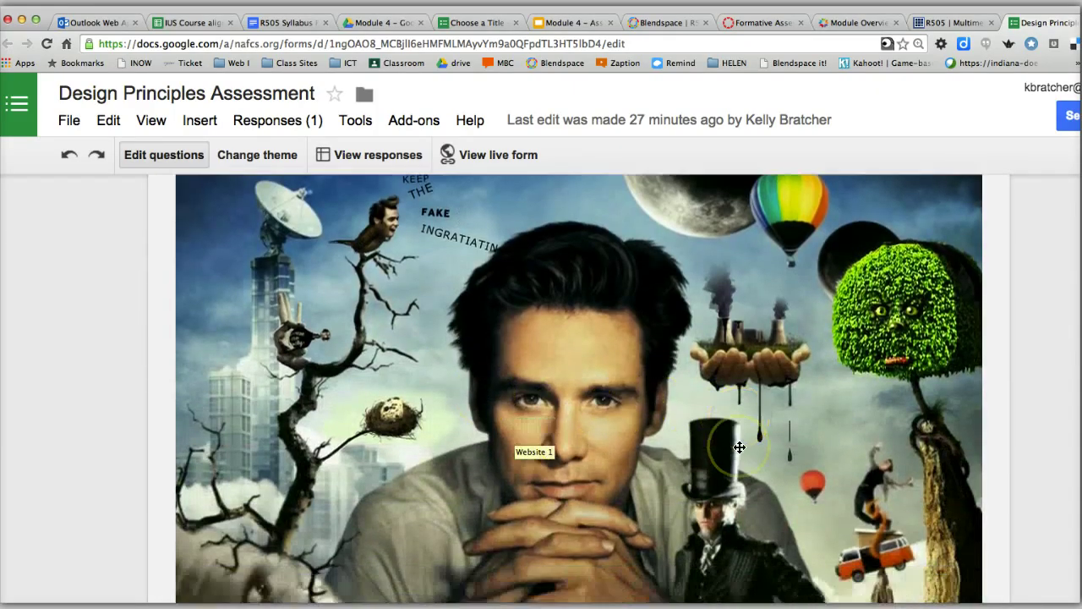
scroll(749, 435, down, 6)
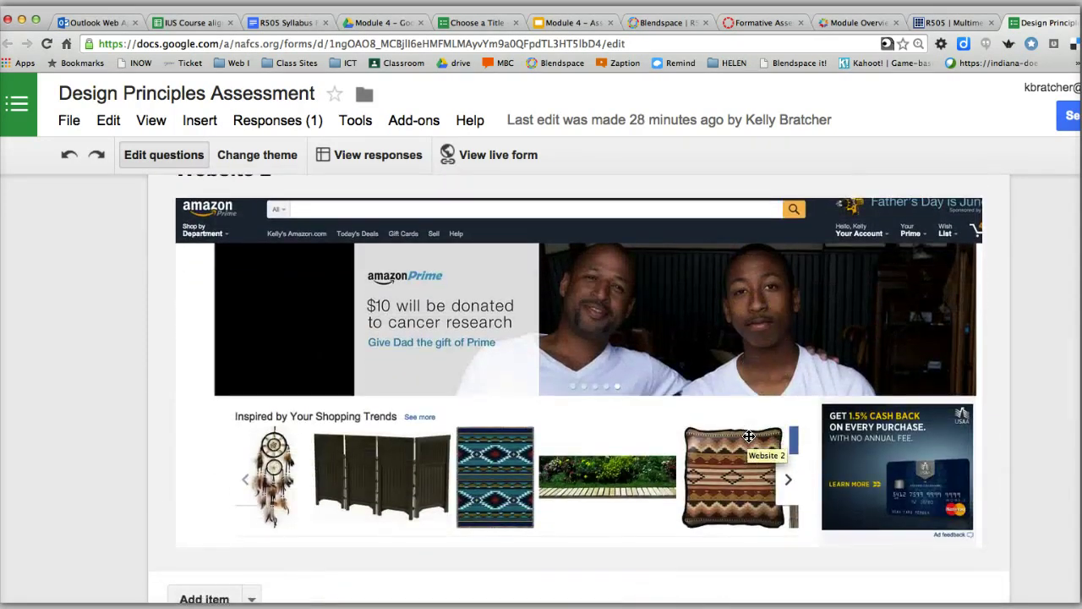
scroll(749, 435, up, 10)
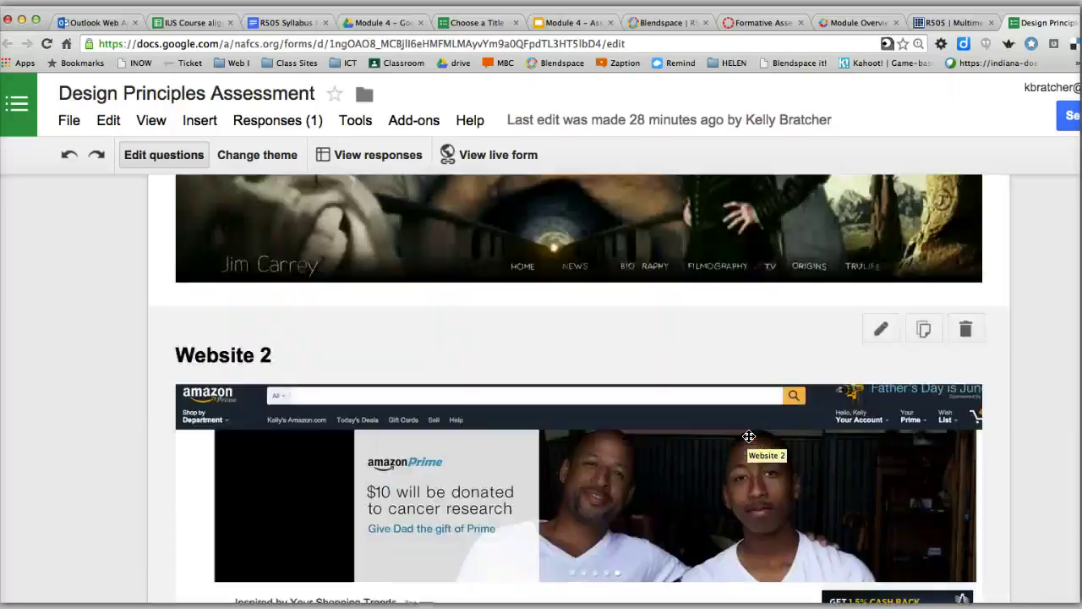
scroll(739, 504, up, 8)
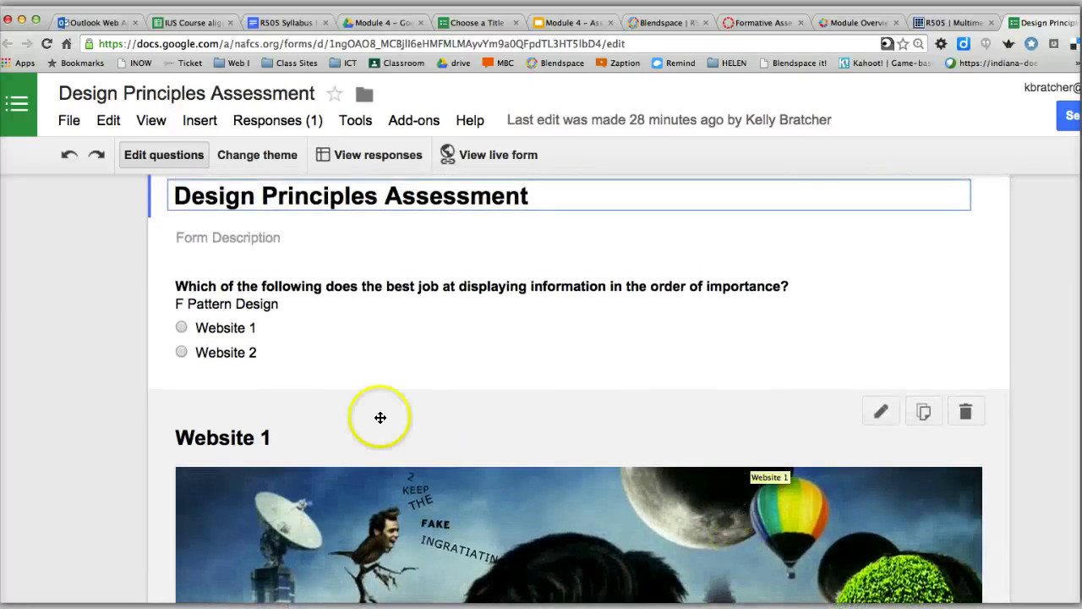
- Show the F Pattern Design question's branching: Website 1 to page 2, Website 2 to page 3
click(180, 329)
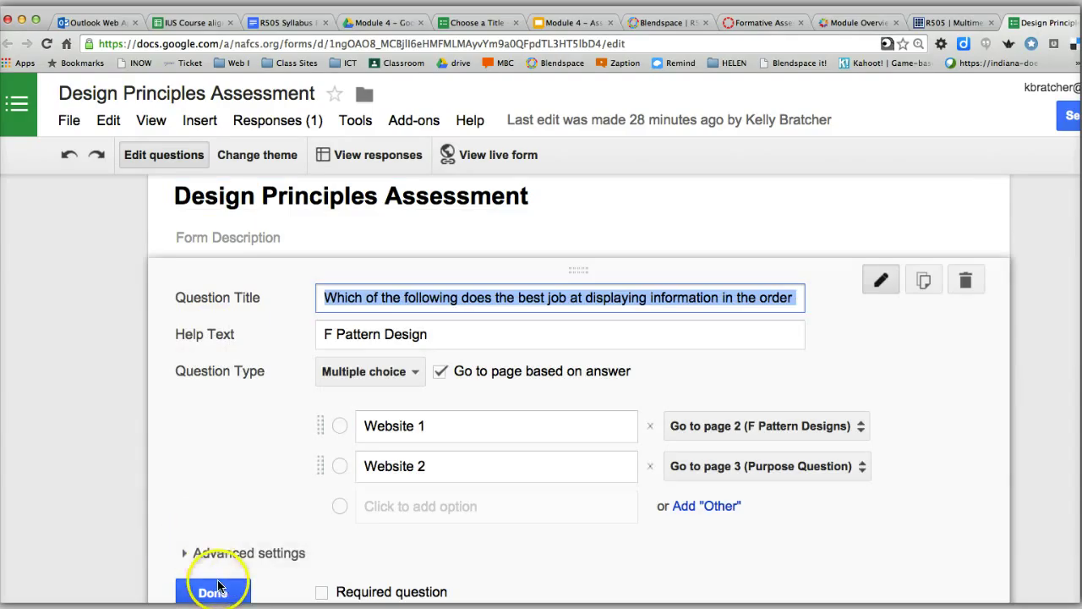
click(217, 592)
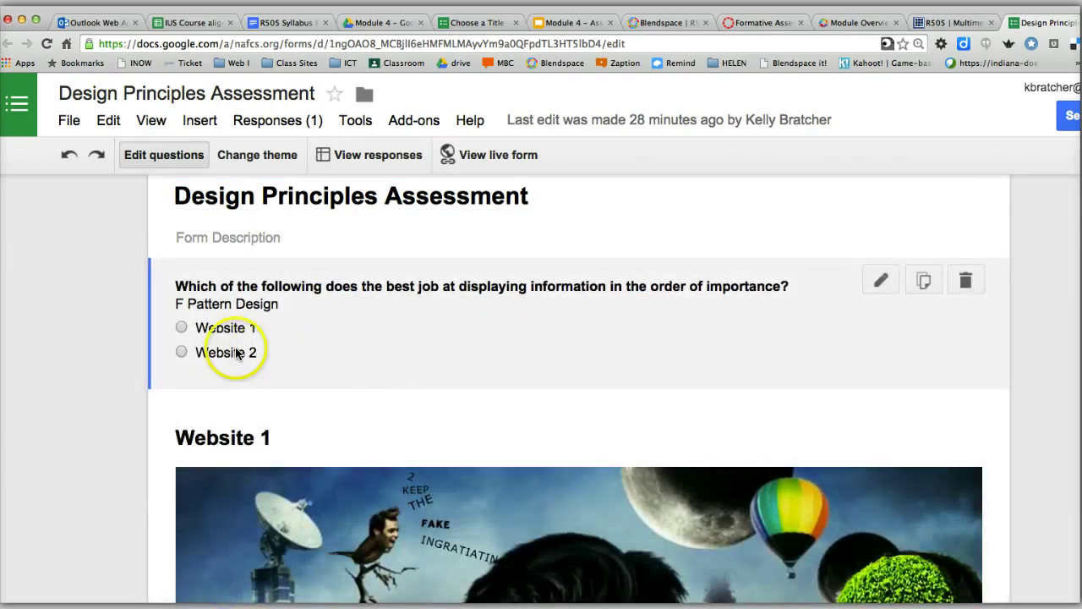
click(880, 282)
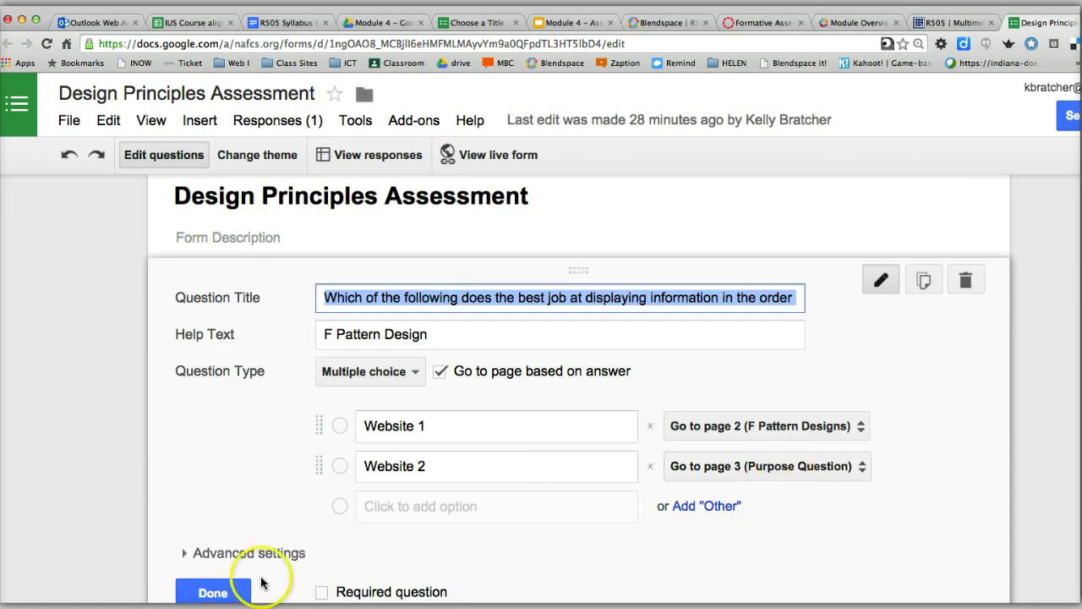
scroll(411, 465, down, 13)
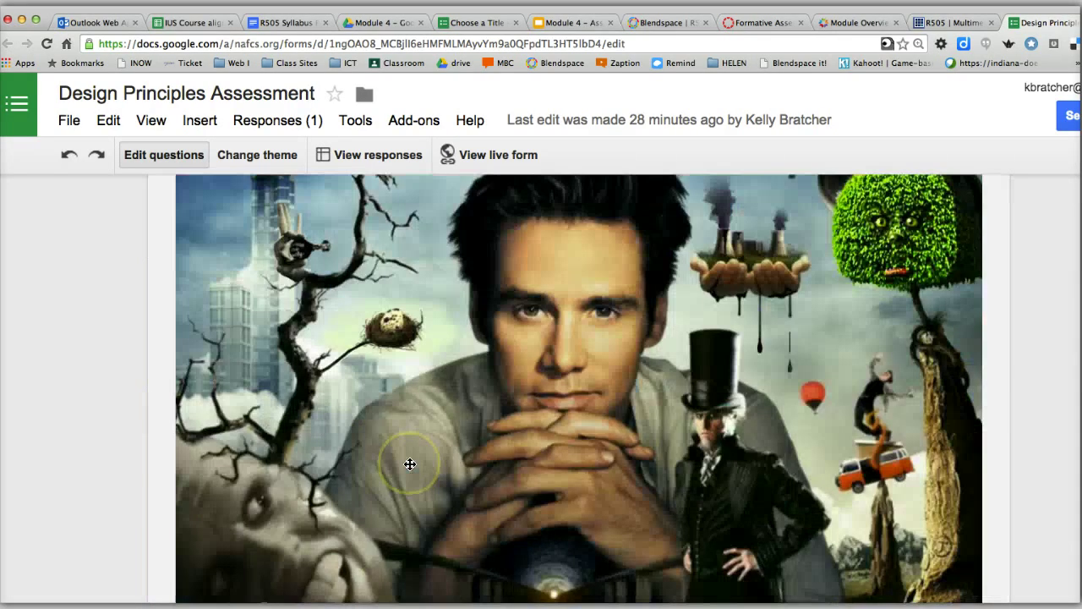
scroll(410, 464, down, 5)
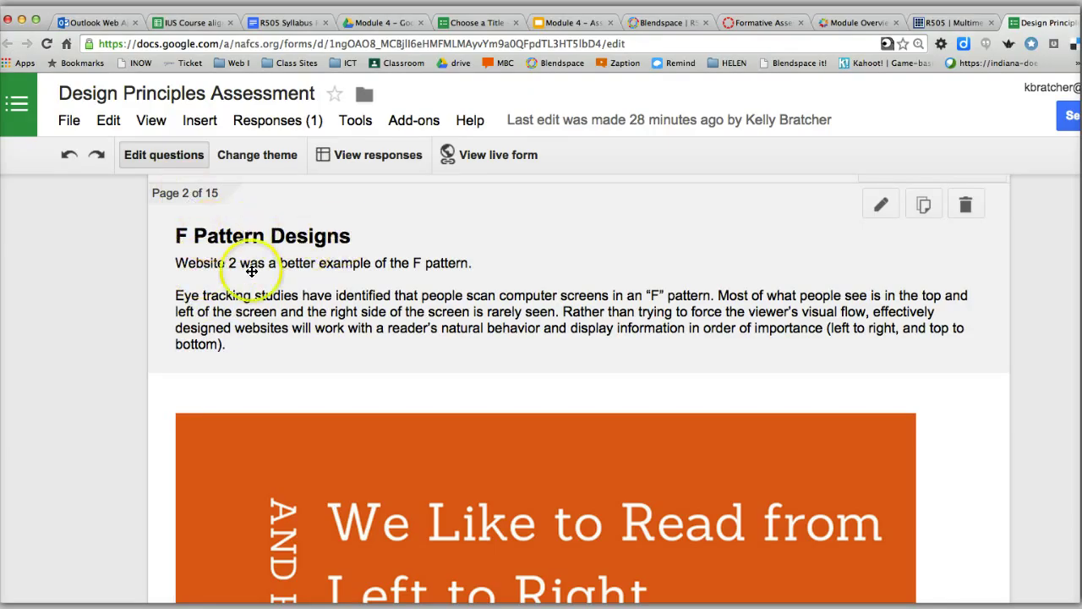
scroll(309, 357, down, 5)
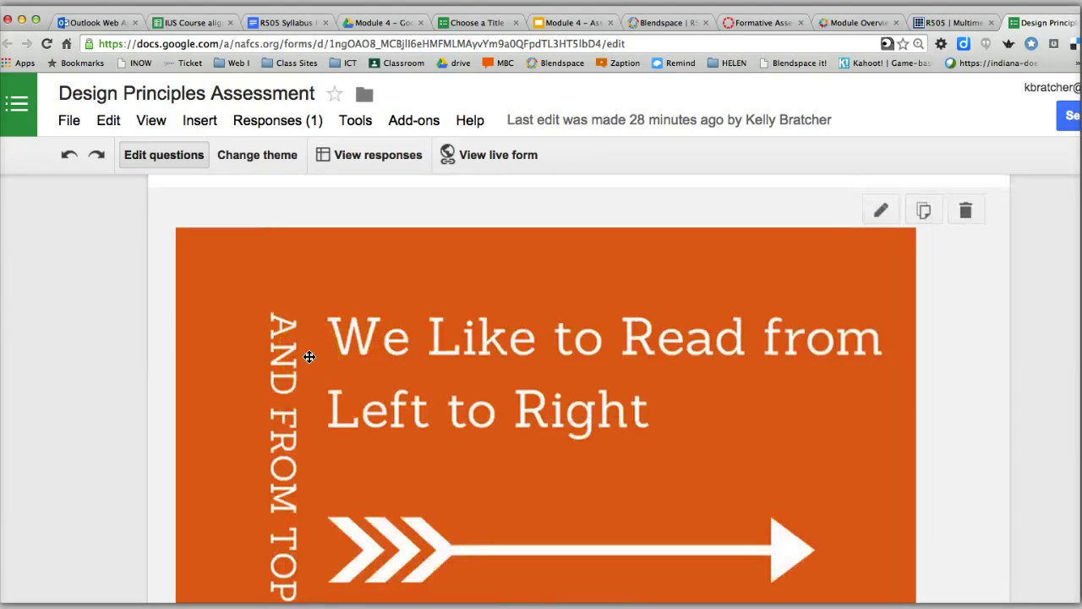
scroll(310, 357, down, 3)
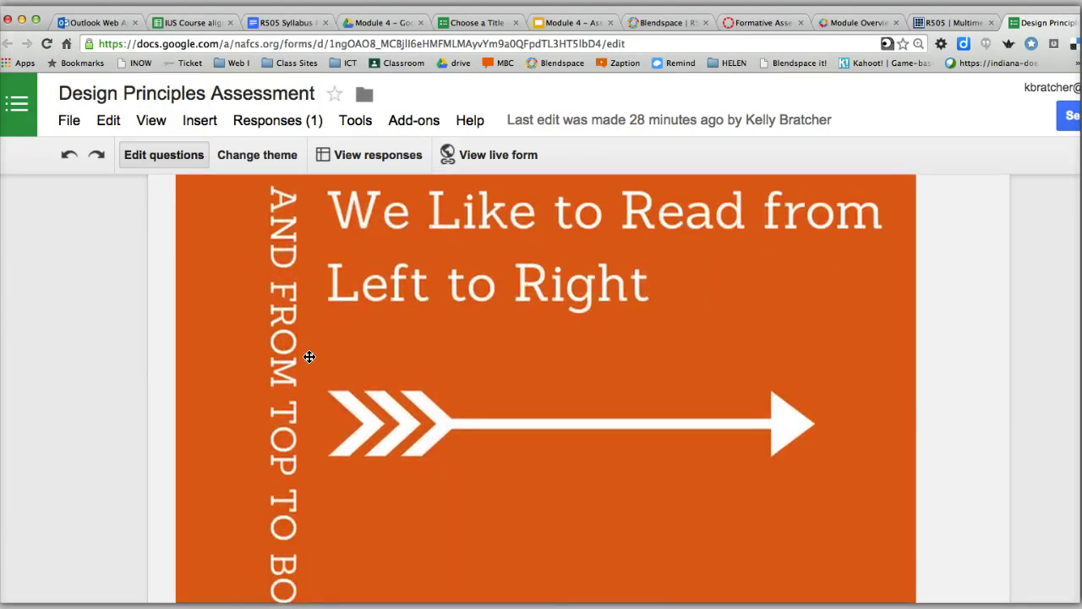
scroll(309, 356, down, 6)
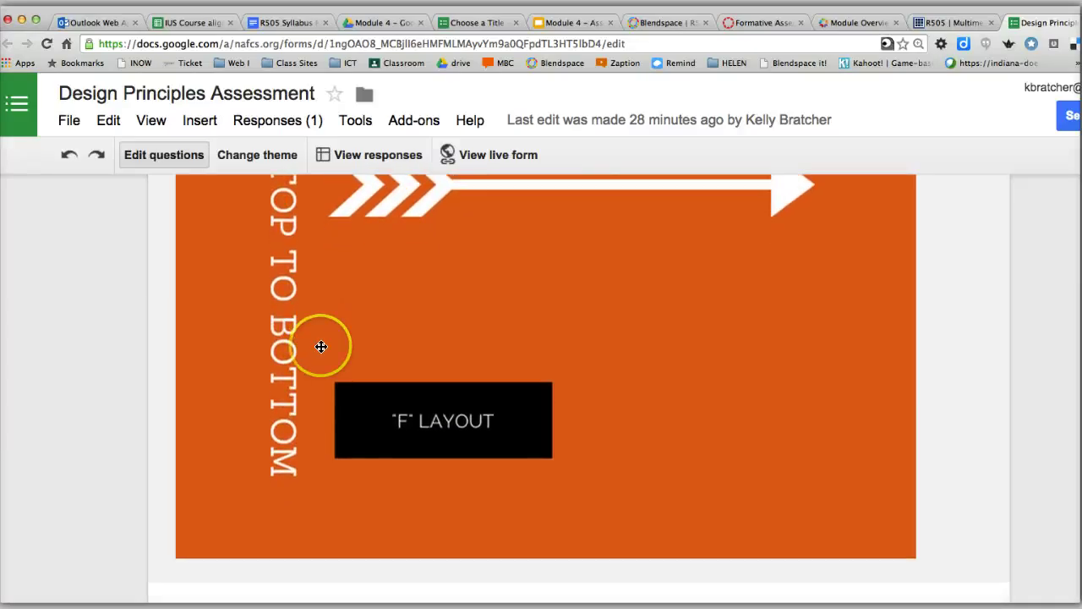
scroll(321, 346, down, 10)
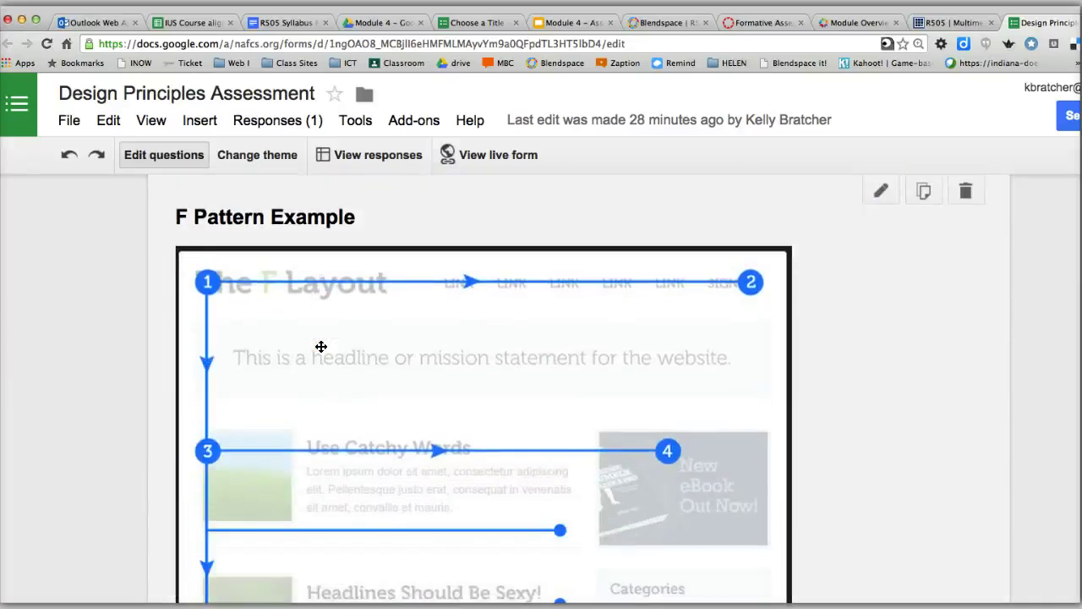
scroll(322, 347, down, 2)
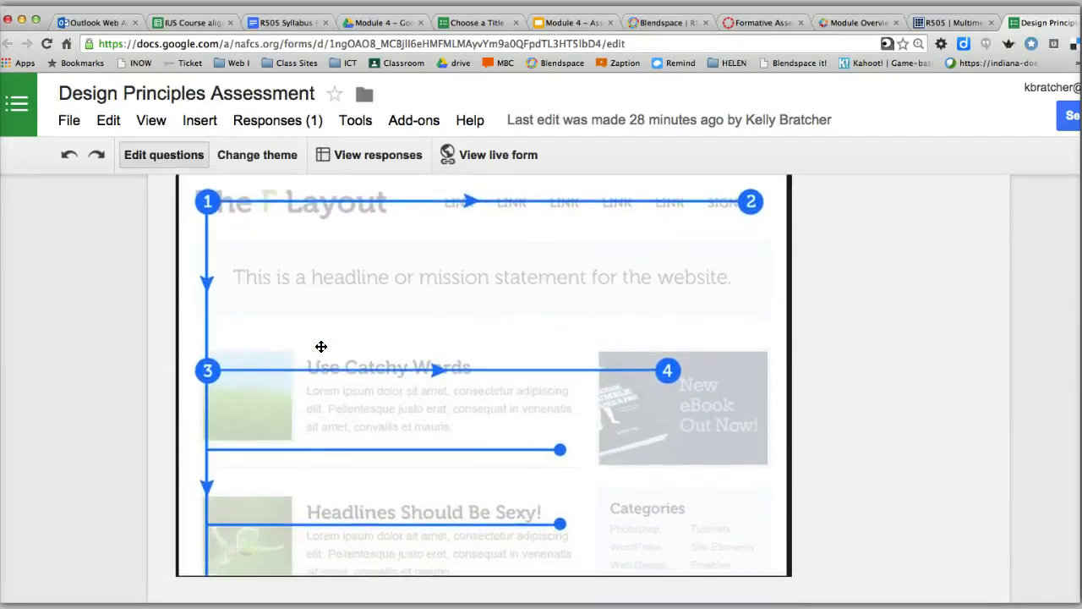
scroll(321, 347, down, 4)
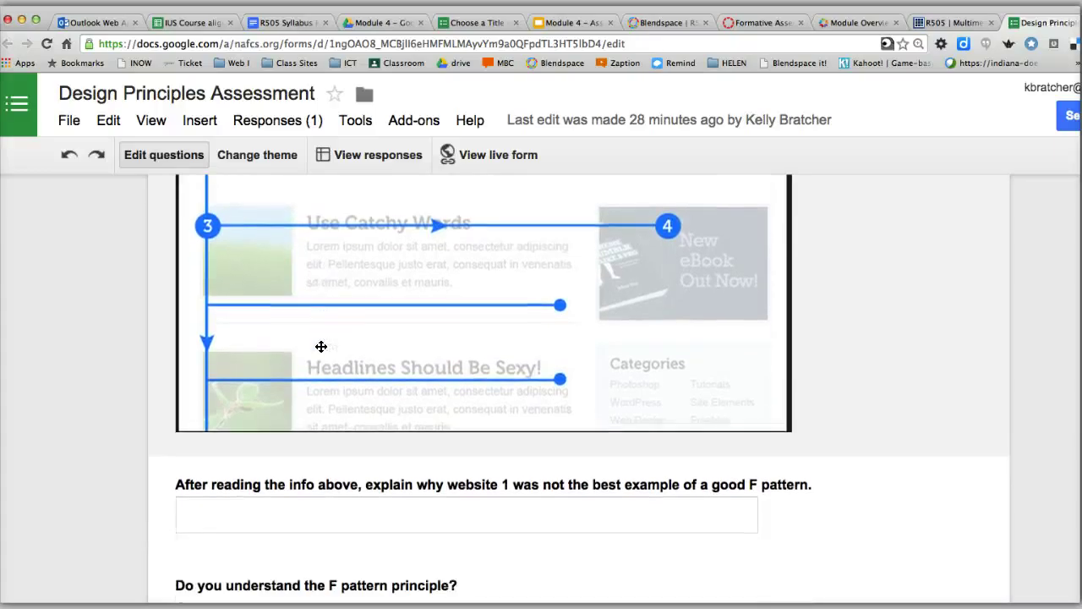
scroll(322, 347, down, 3)
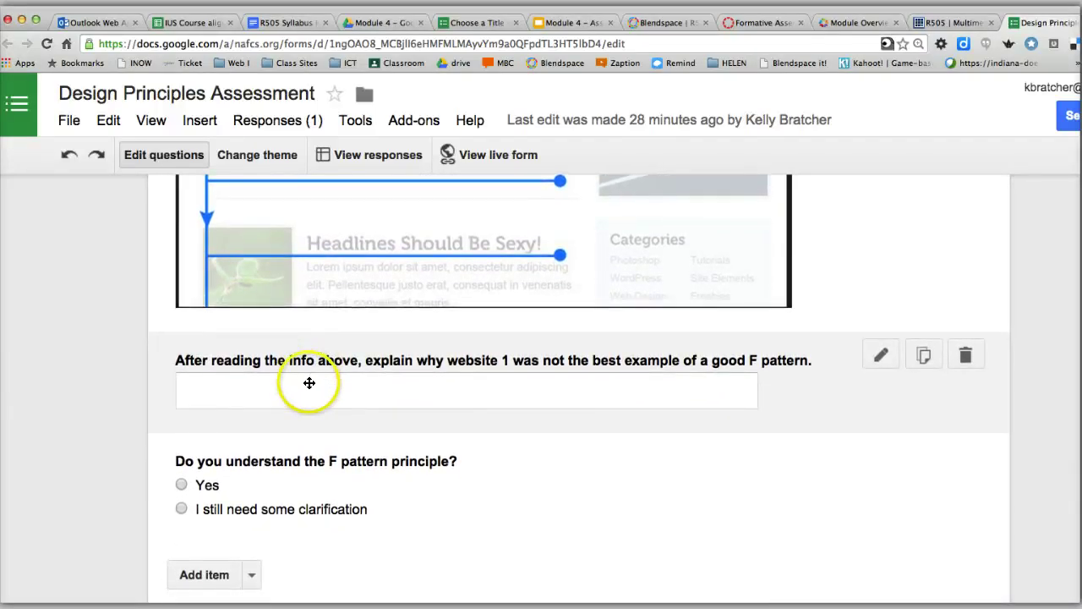
click(310, 388)
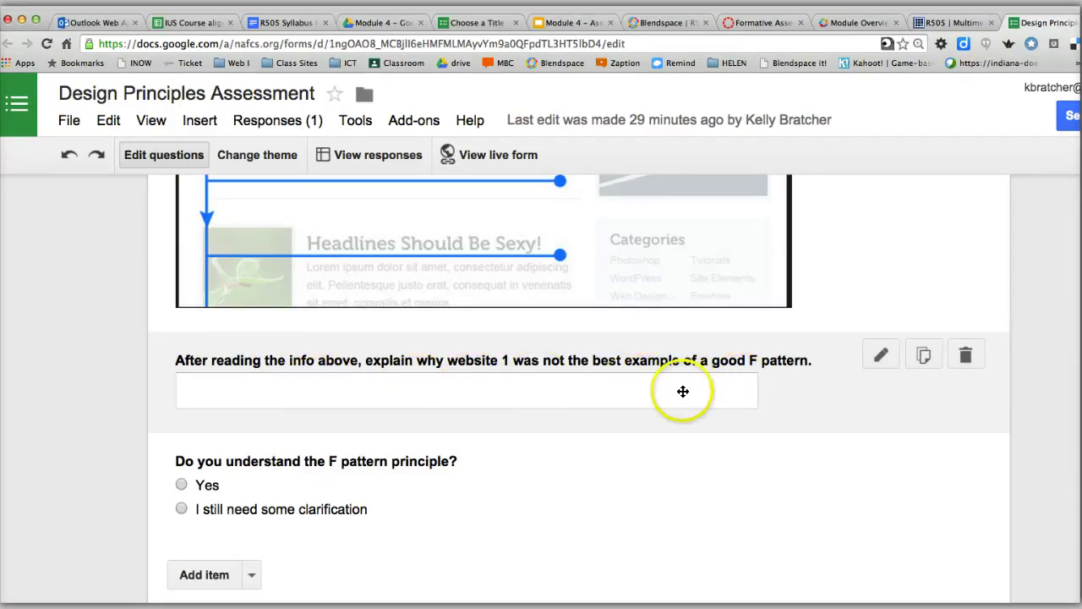
scroll(597, 478, down, 2)
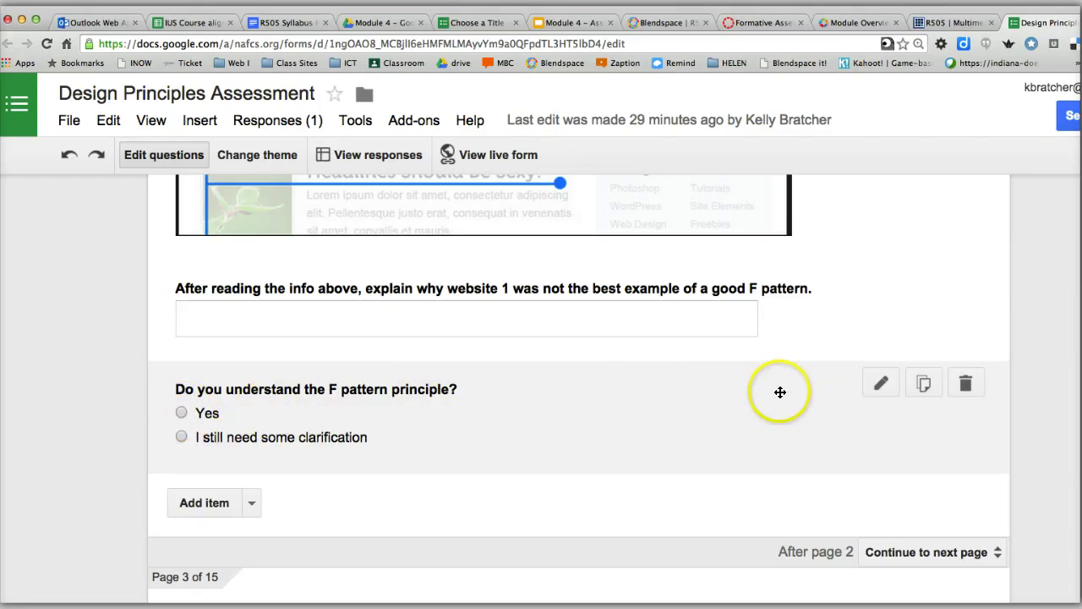
click(877, 384)
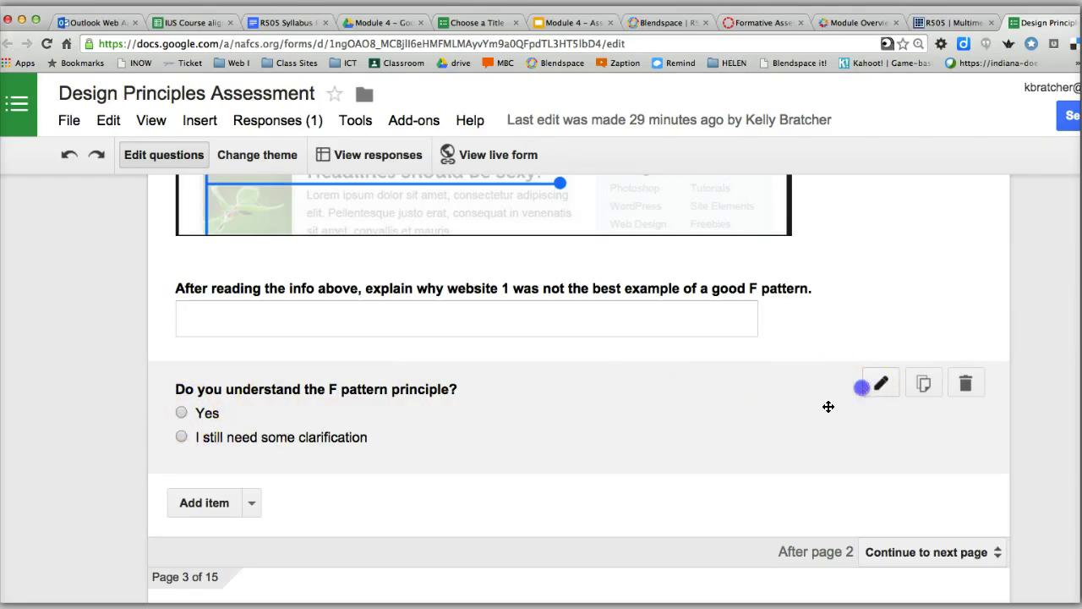
click(880, 385)
scroll(850, 471, down, 2)
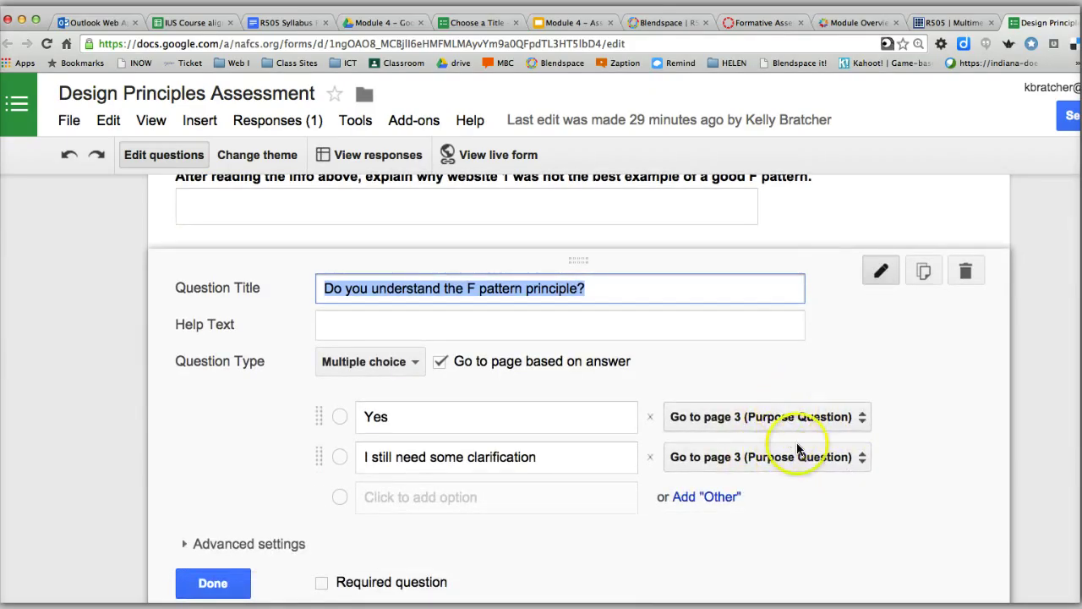
click(216, 583)
scroll(461, 372, down, 5)
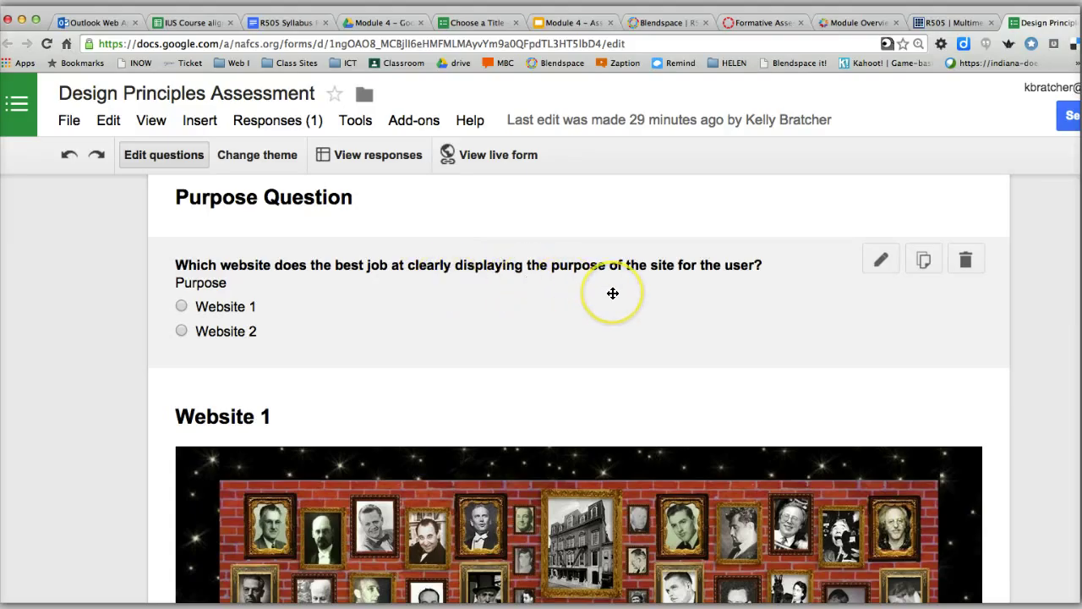
- Scroll through the Purpose Question page's Website 1 and Website 2 screenshots and back up
scroll(612, 292, down, 5)
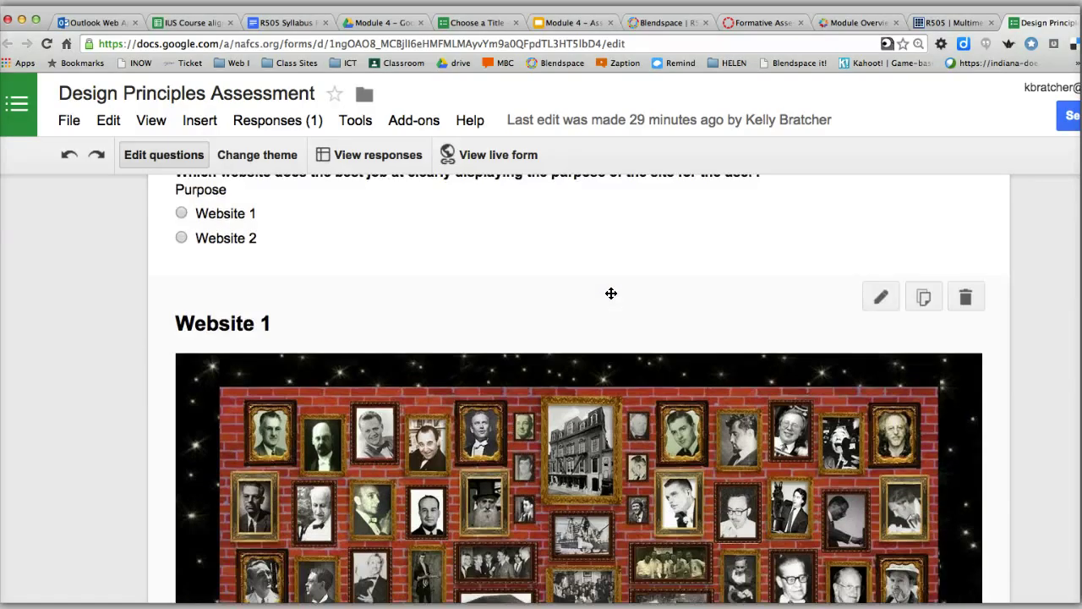
scroll(611, 293, down, 10)
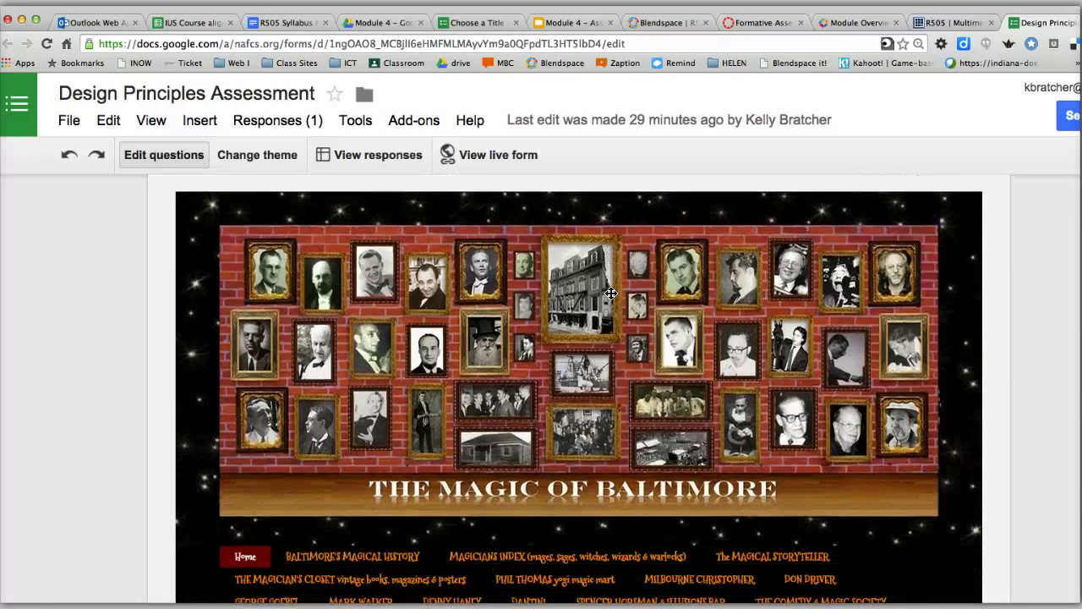
scroll(613, 276, down, 5)
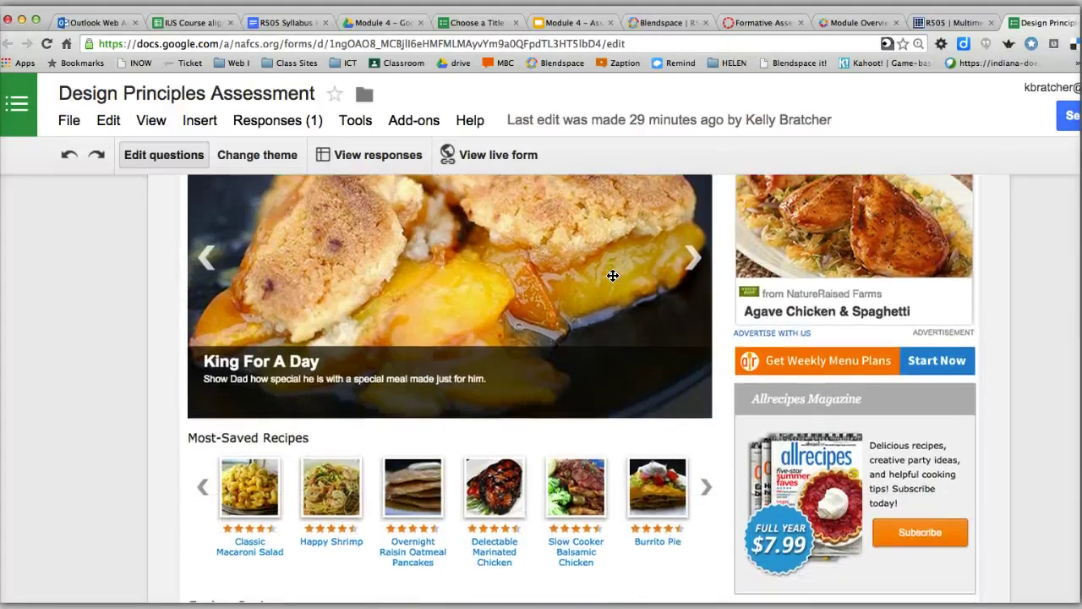
scroll(613, 276, up, 10)
scroll(613, 275, up, 10)
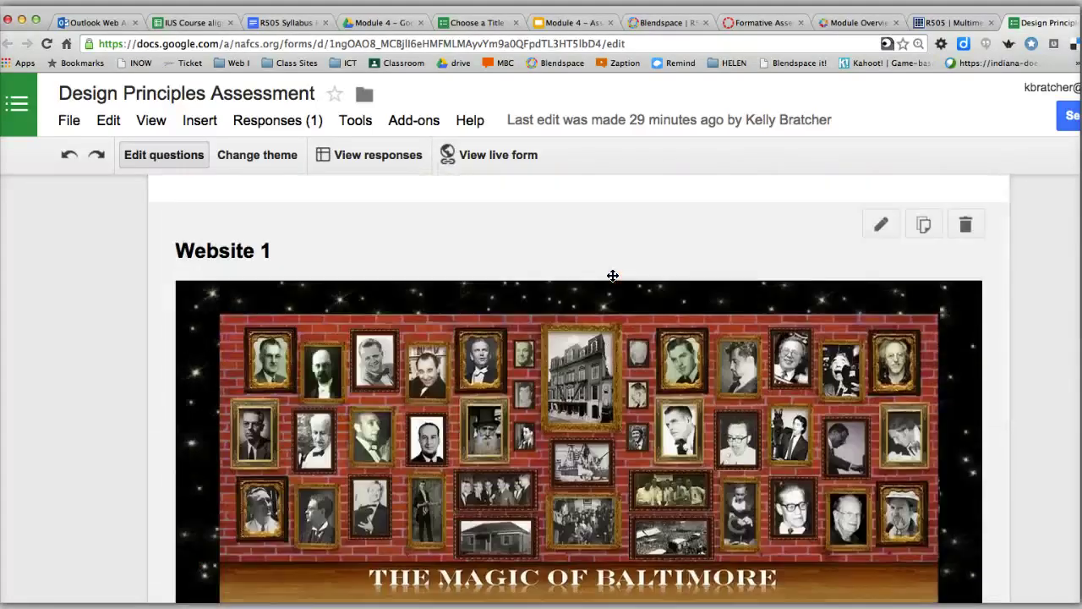
drag(612, 275, 818, 223)
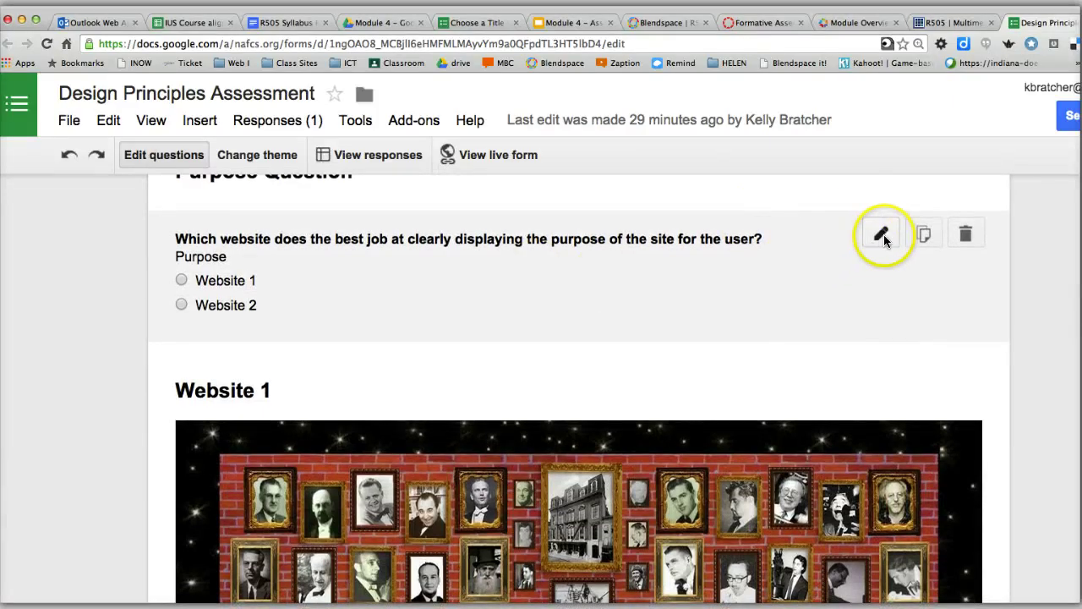
scroll(885, 236, up, 3)
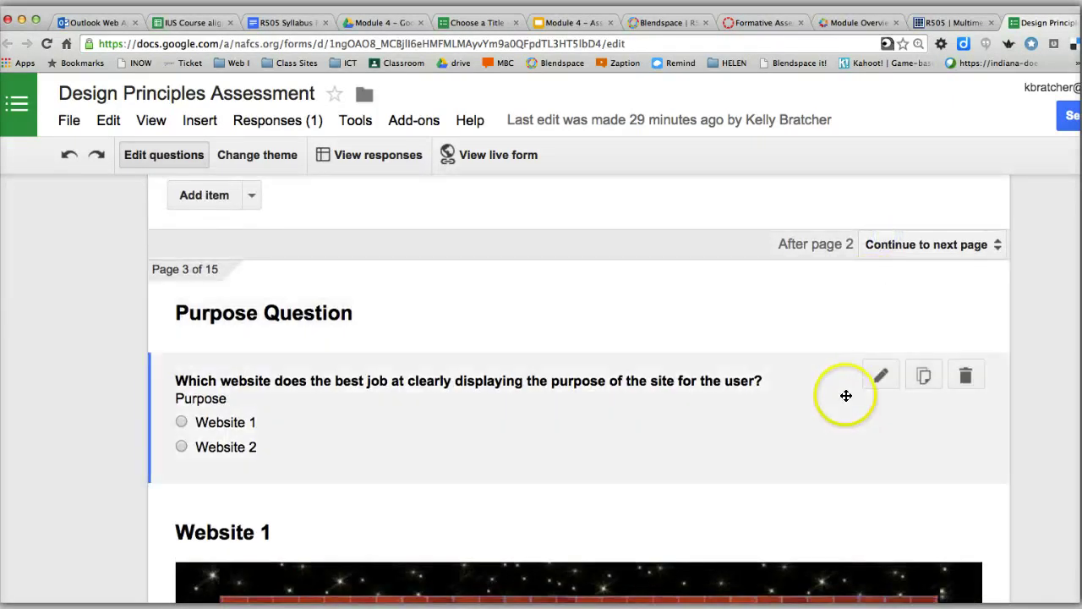
- Check the Purpose question's Website 1 page destination, then close its settings unchanged
click(880, 376)
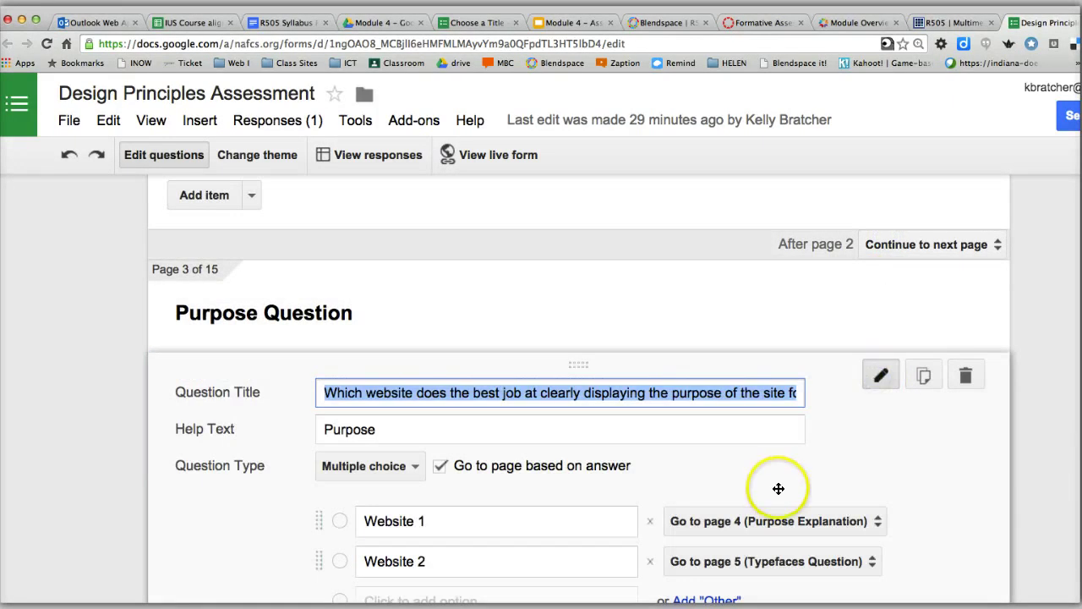
scroll(778, 489, down, 3)
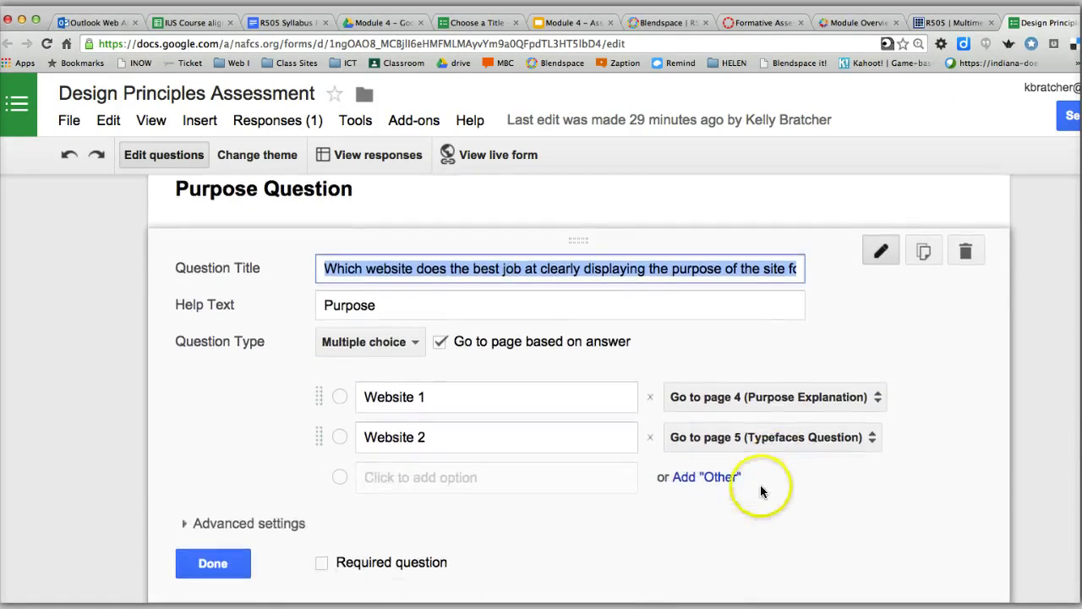
click(486, 397)
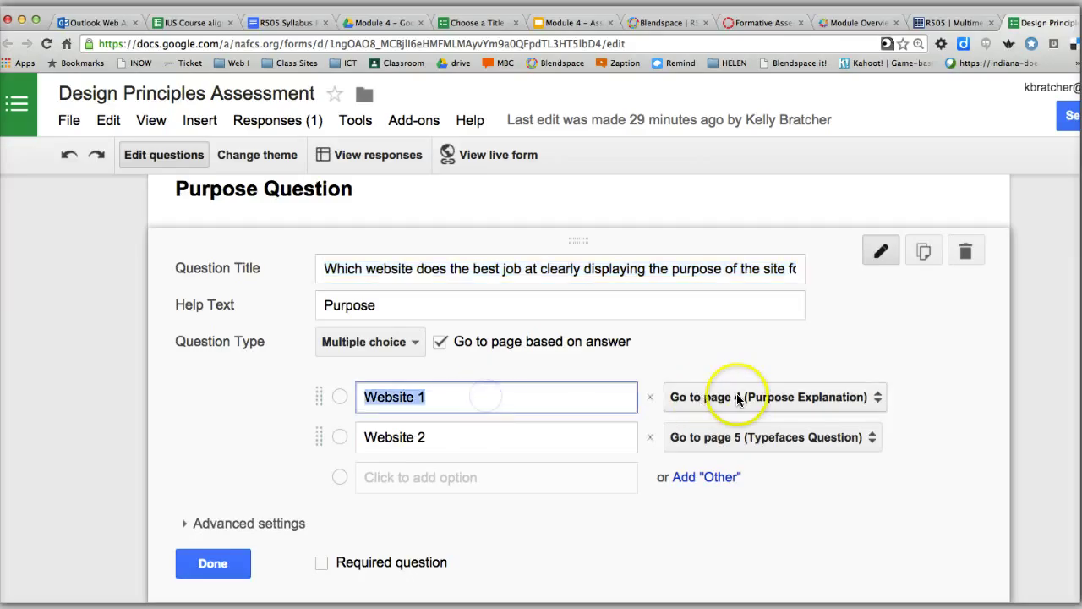
click(741, 394)
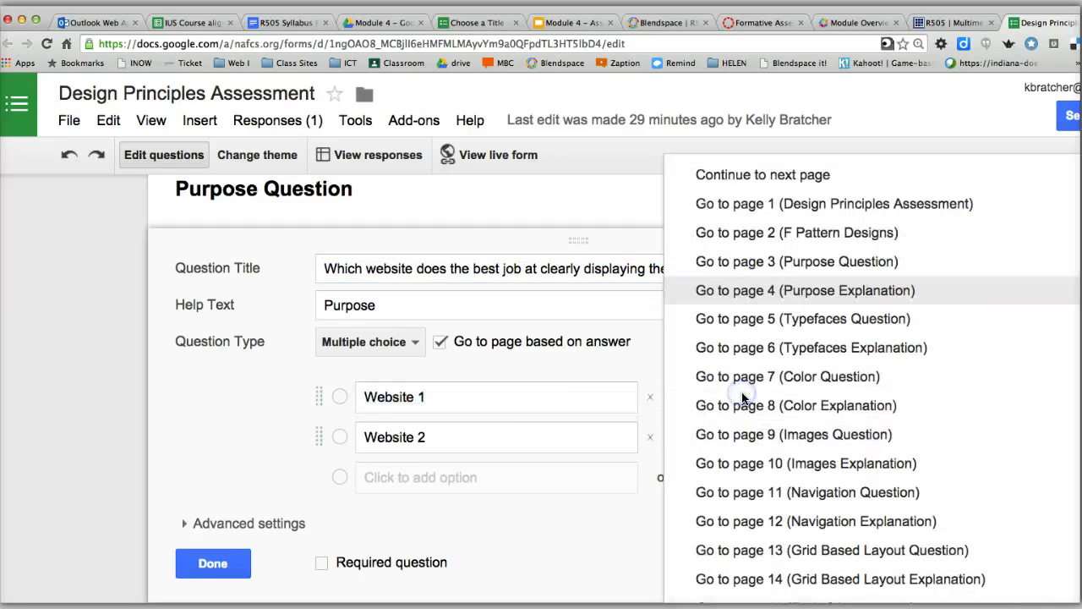
click(561, 394)
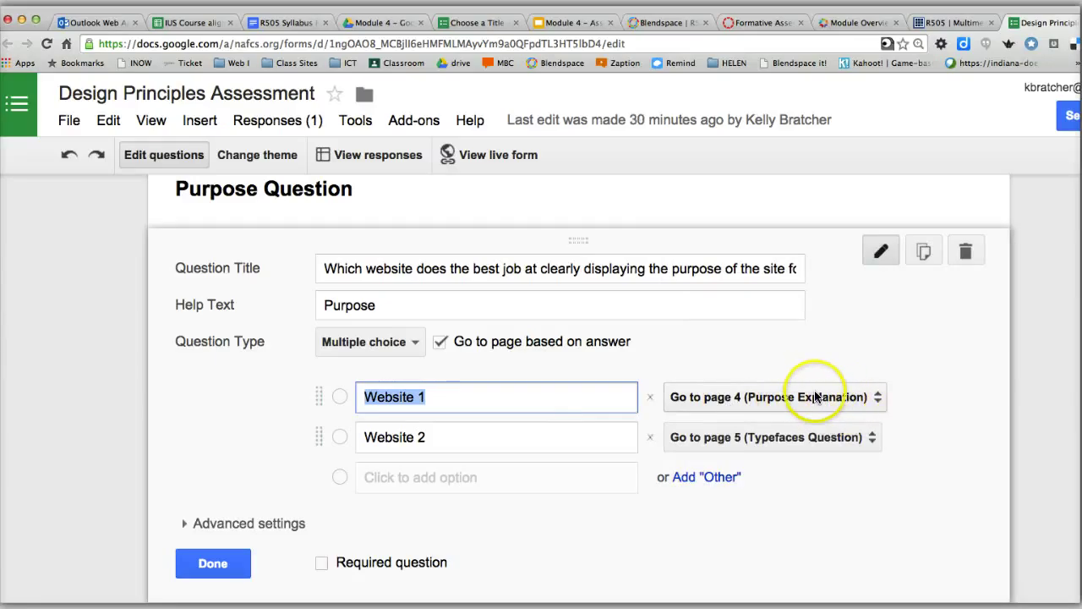
scroll(854, 491, down, 3)
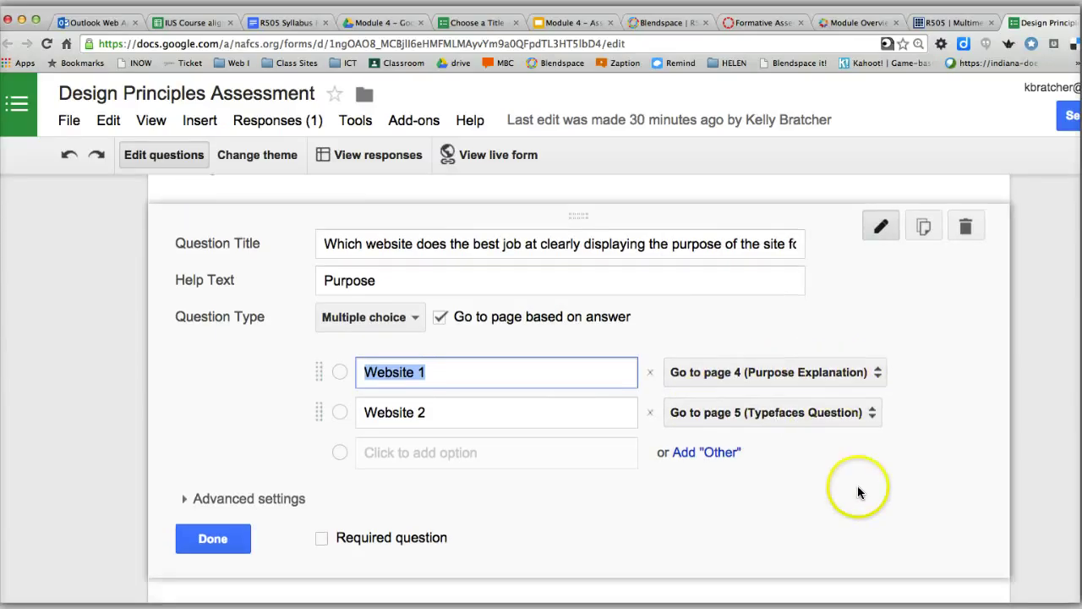
click(233, 440)
scroll(411, 411, down, 10)
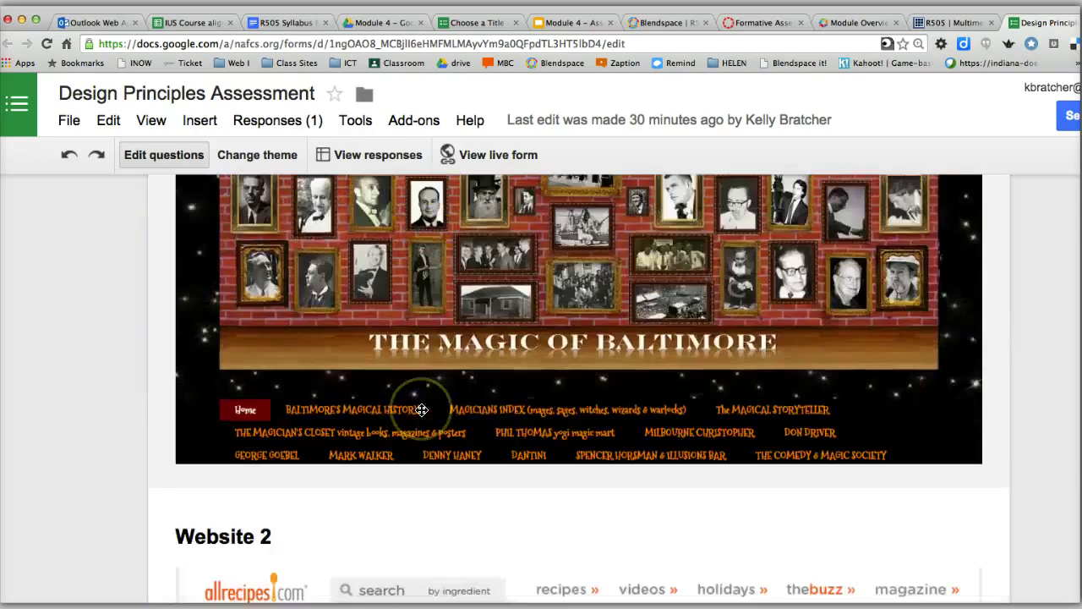
scroll(421, 410, down, 6)
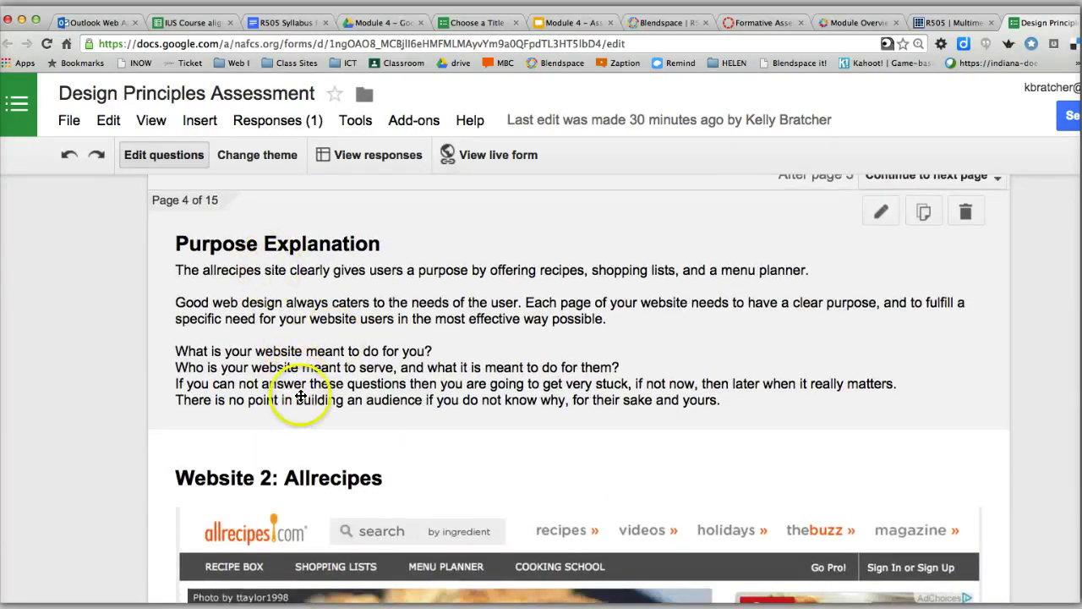
scroll(301, 396, down, 2)
scroll(301, 396, down, 4)
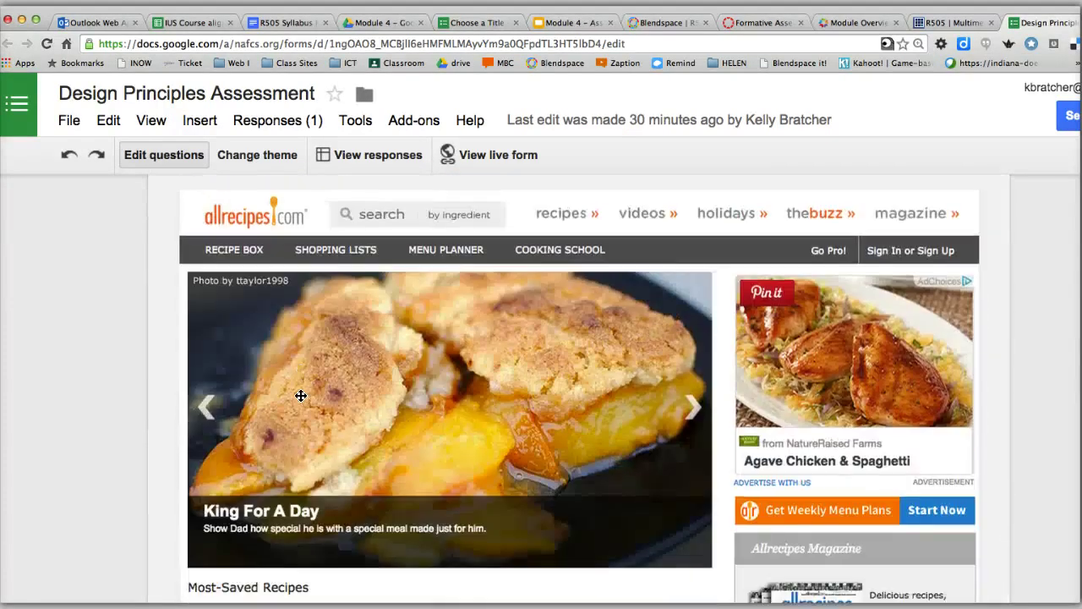
scroll(301, 395, down, 6)
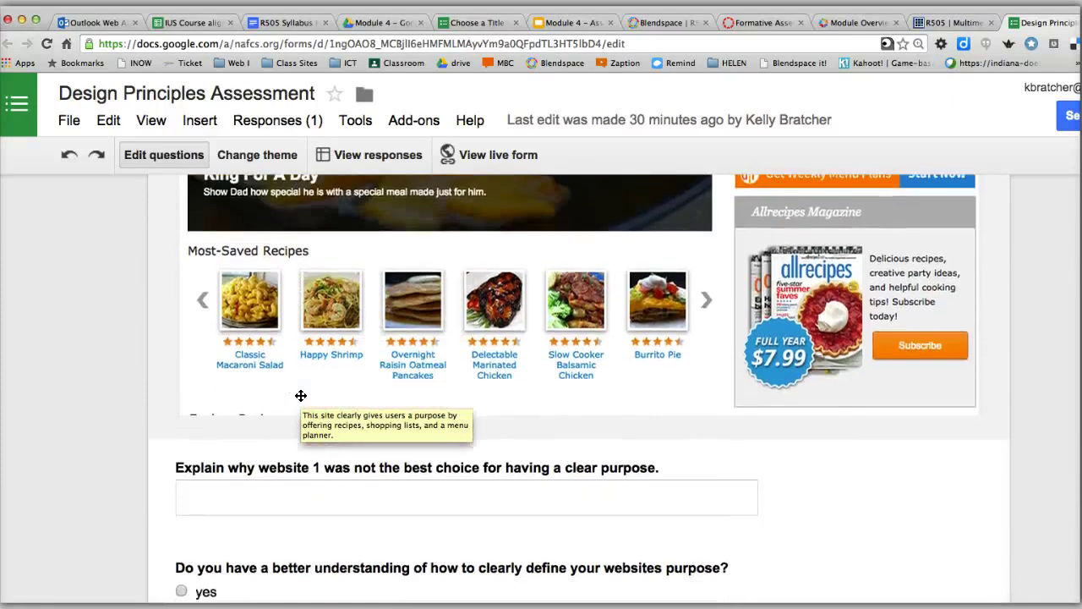
scroll(302, 396, down, 3)
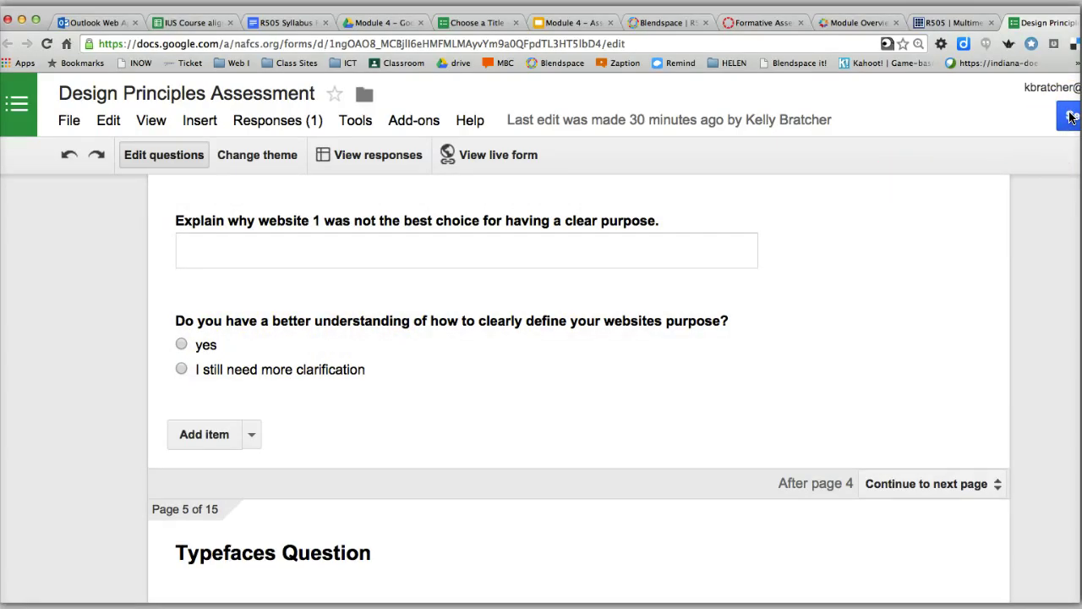
- Open the live Design Principles Assessment form in a new tab
click(497, 155)
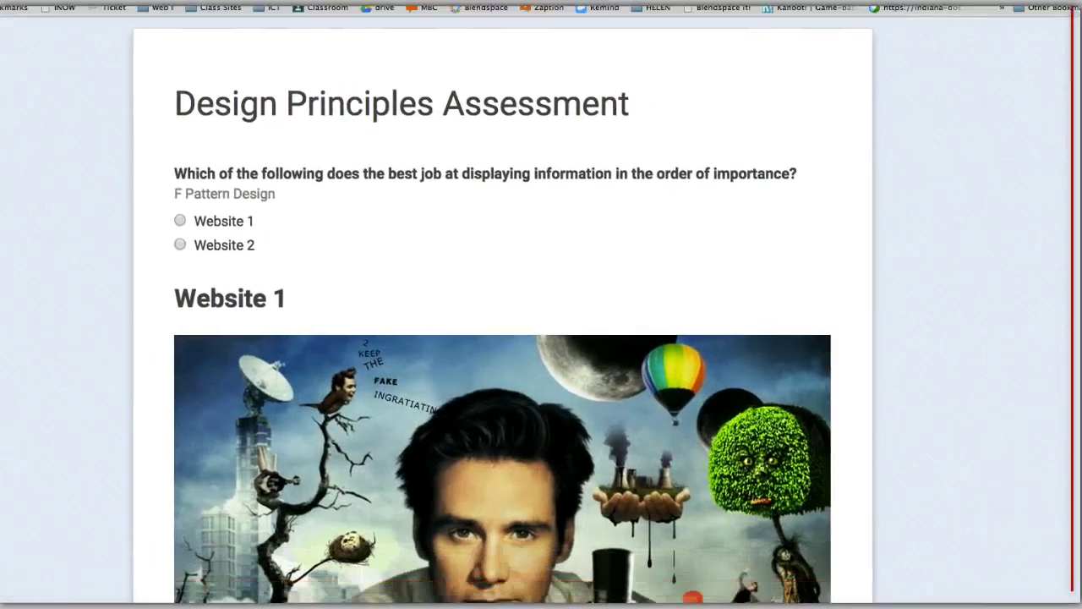
scroll(346, 307, down, 2)
scroll(346, 307, up, 1)
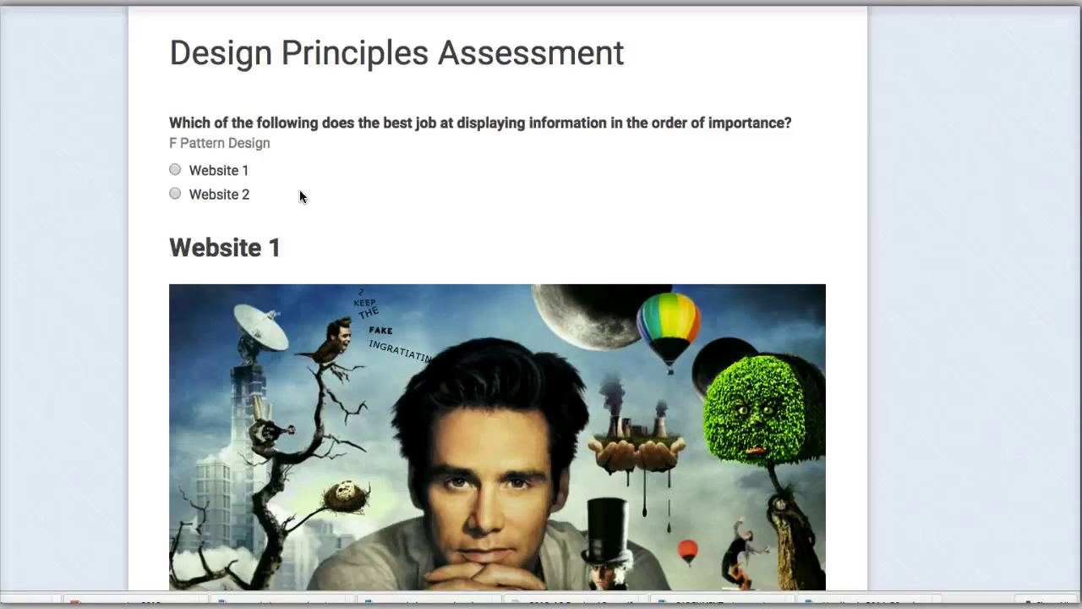
- Answer the order-of-importance question with Website 1 and scroll down to Continue
click(174, 171)
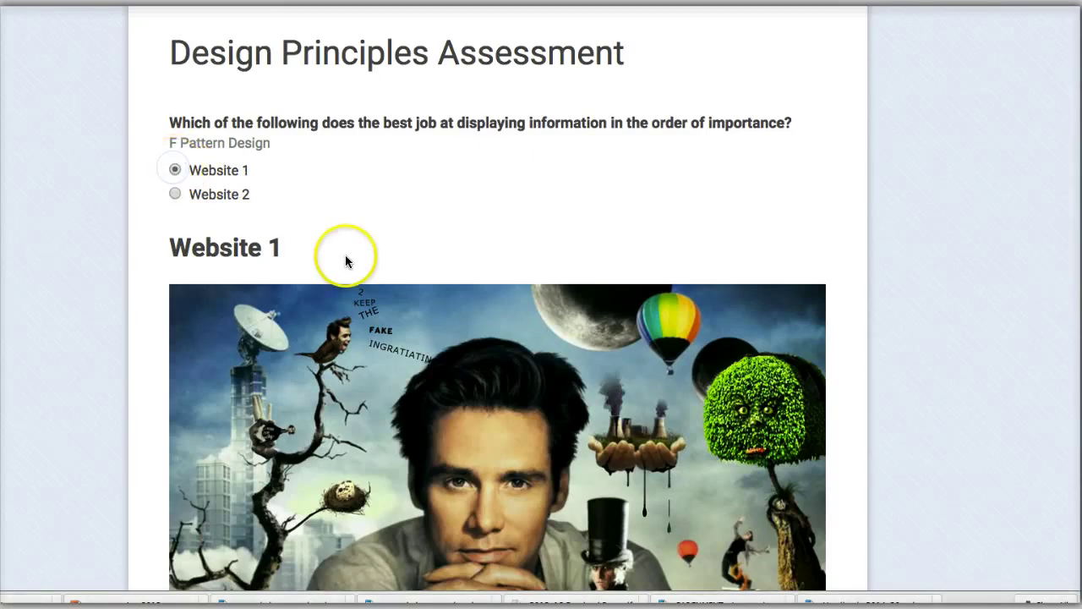
scroll(345, 255, down, 4)
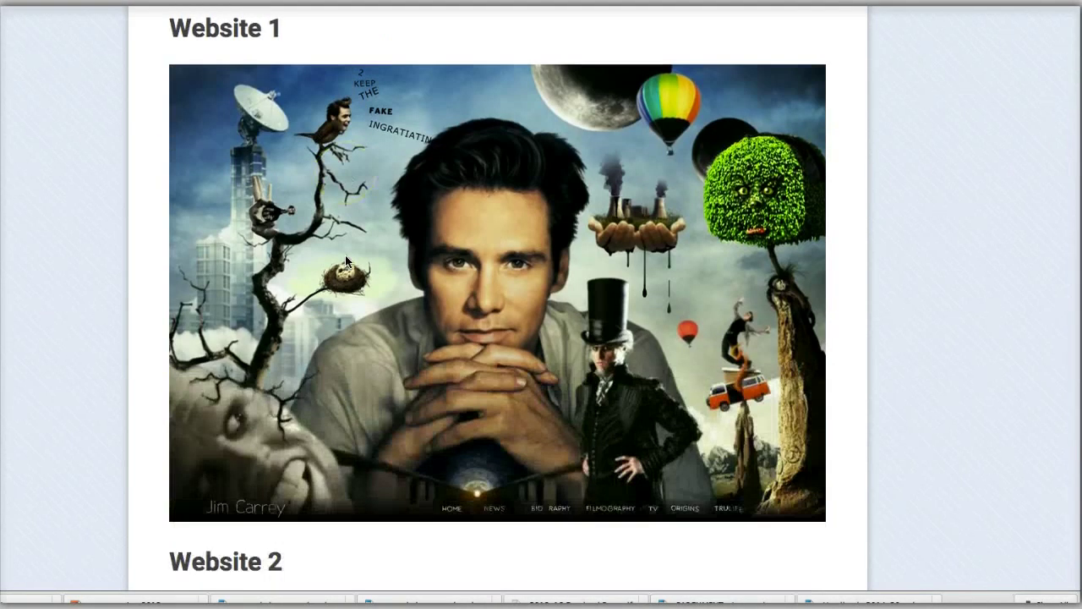
scroll(345, 255, down, 4)
scroll(345, 254, up, 1)
scroll(345, 260, up, 5)
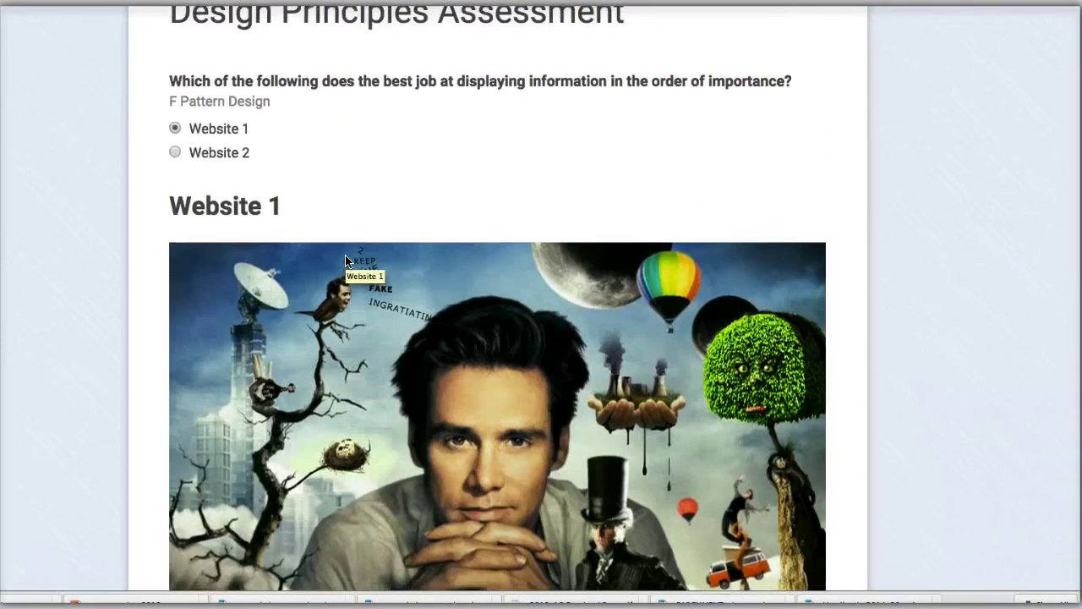
scroll(345, 255, down, 1)
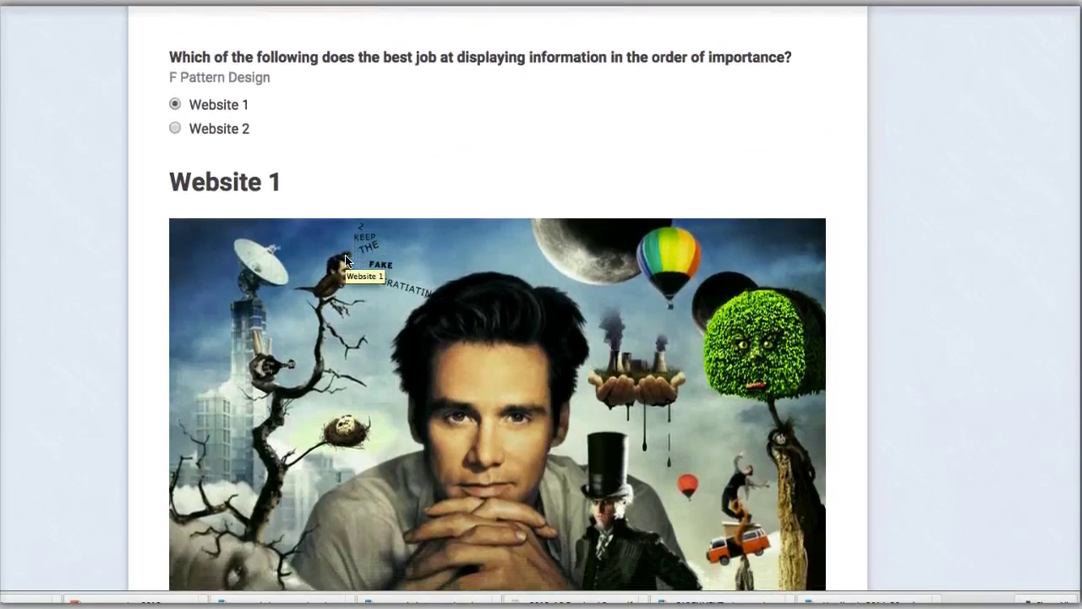
scroll(345, 259, down, 8)
click(211, 387)
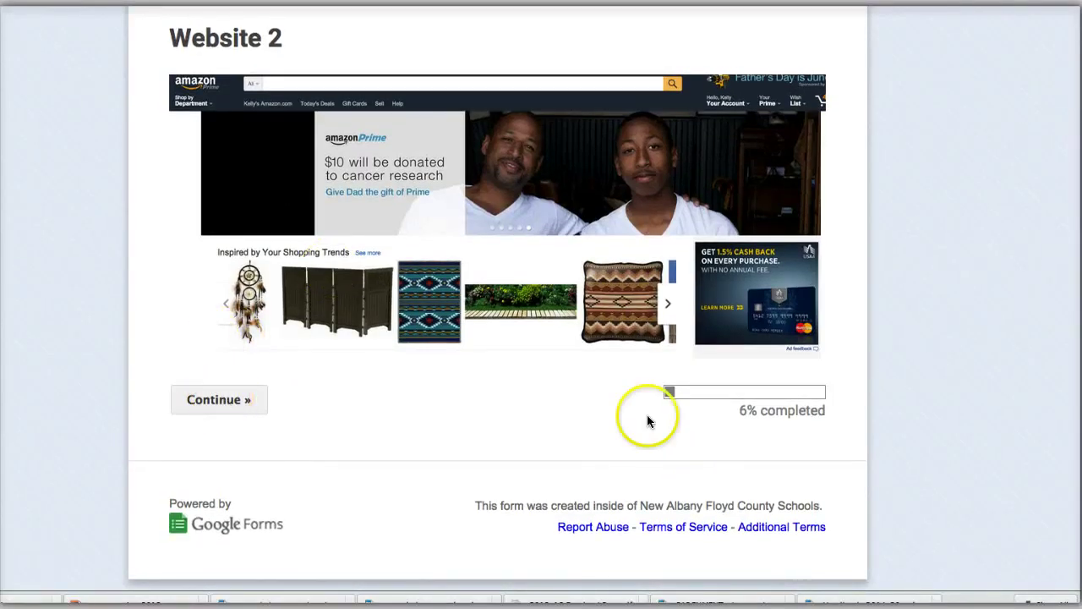
- Read the F Pattern Designs page, answer Yes to understanding it, and continue
click(204, 398)
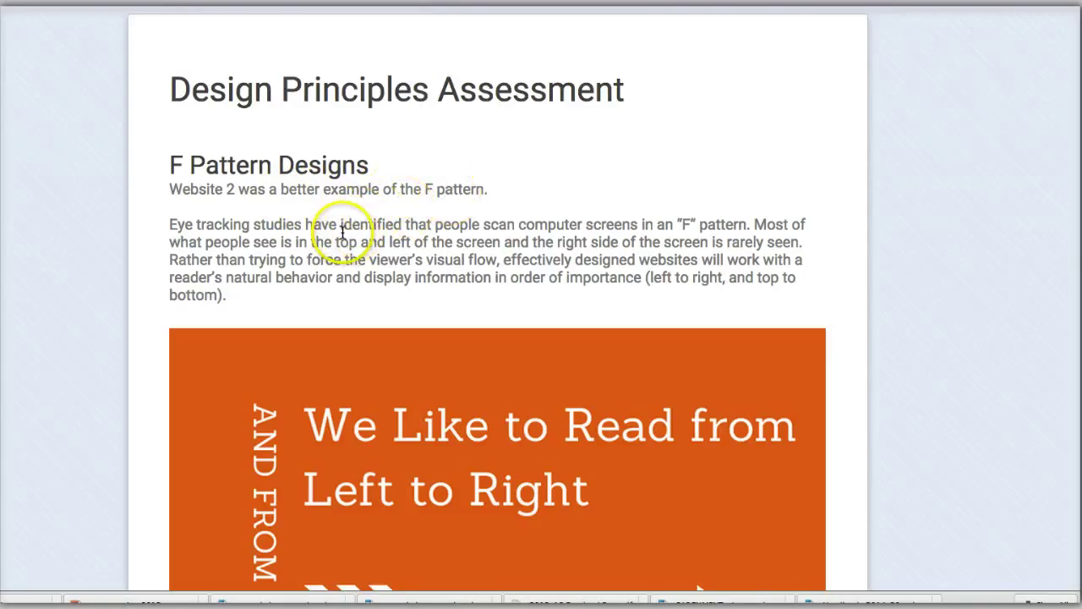
drag(280, 234, 437, 279)
scroll(437, 280, down, 10)
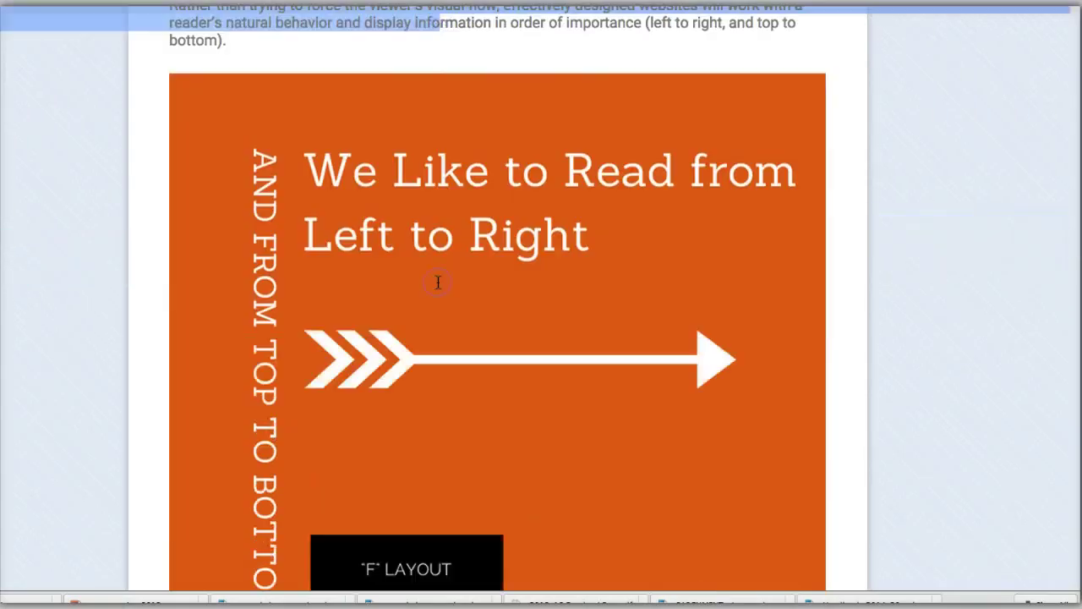
scroll(438, 282, down, 6)
click(365, 258)
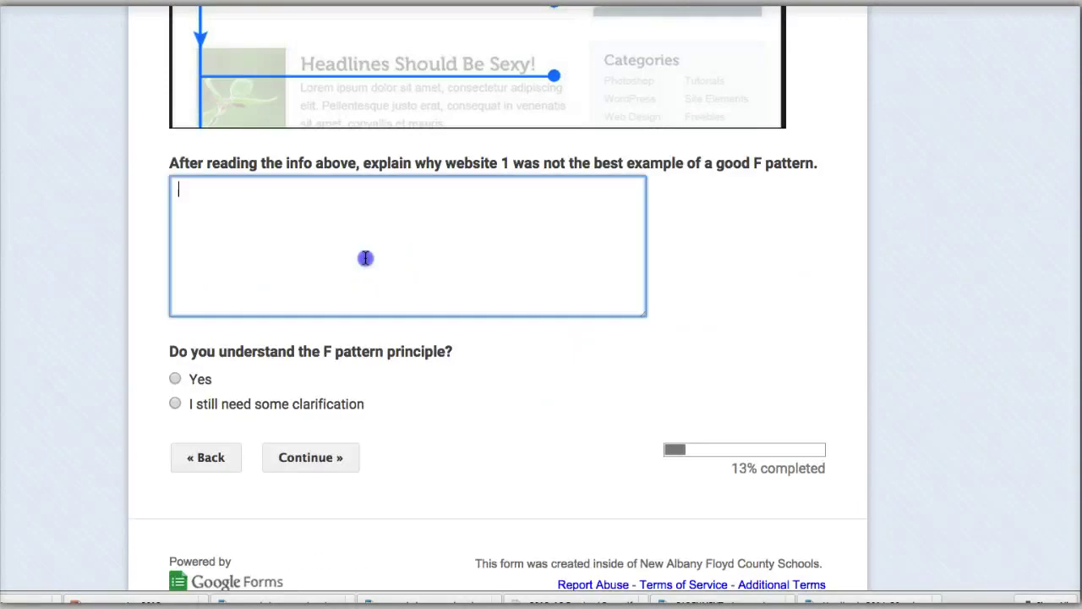
click(175, 379)
click(304, 456)
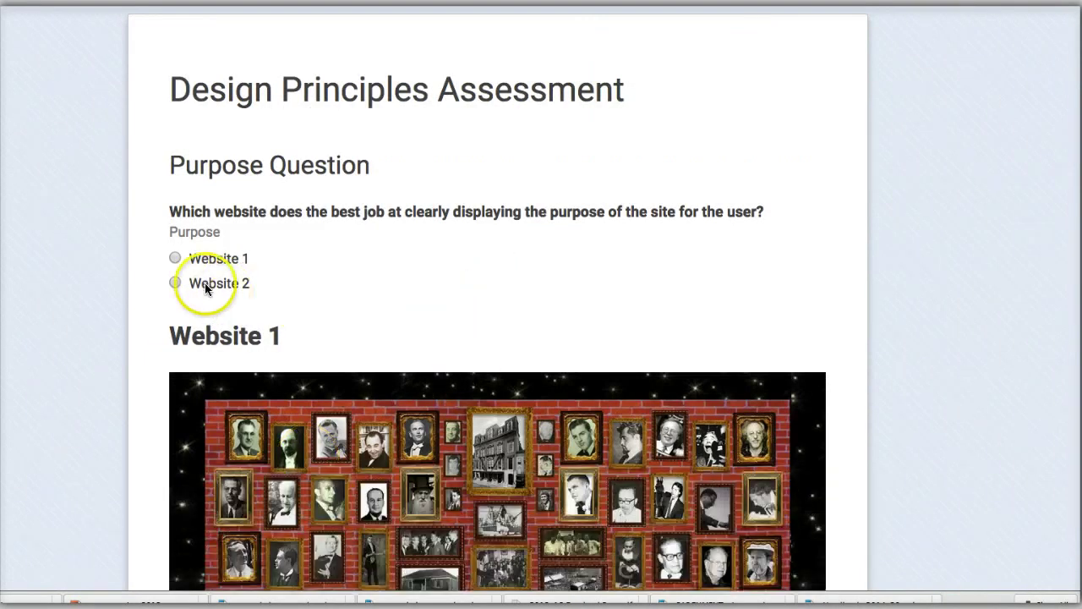
- Choose Website 2 on the Purpose Question and continue to the Typefaces Question
click(175, 283)
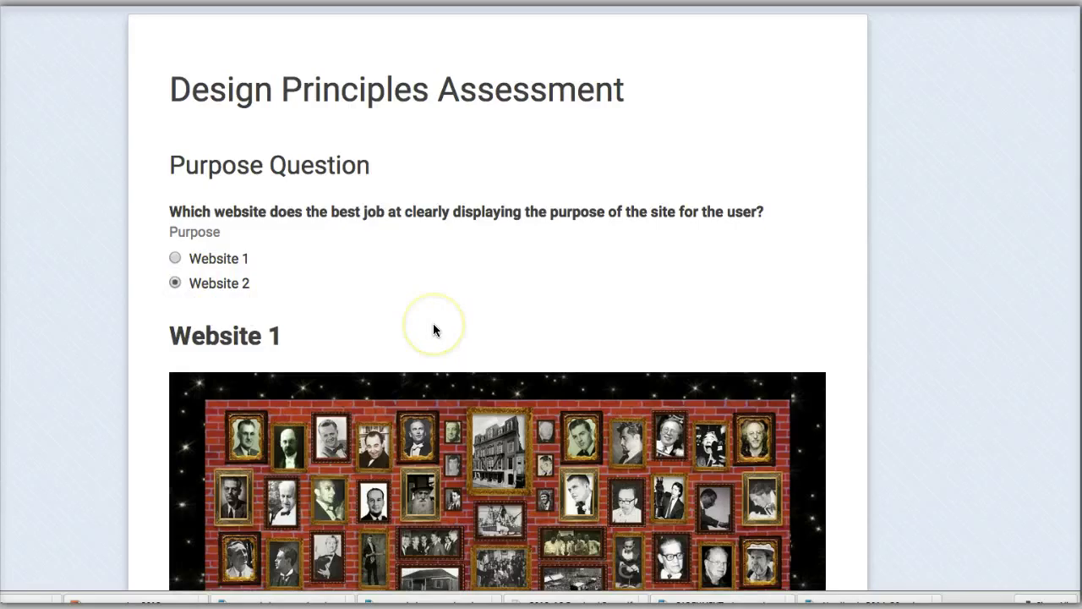
scroll(434, 327, down, 8)
scroll(433, 329, down, 5)
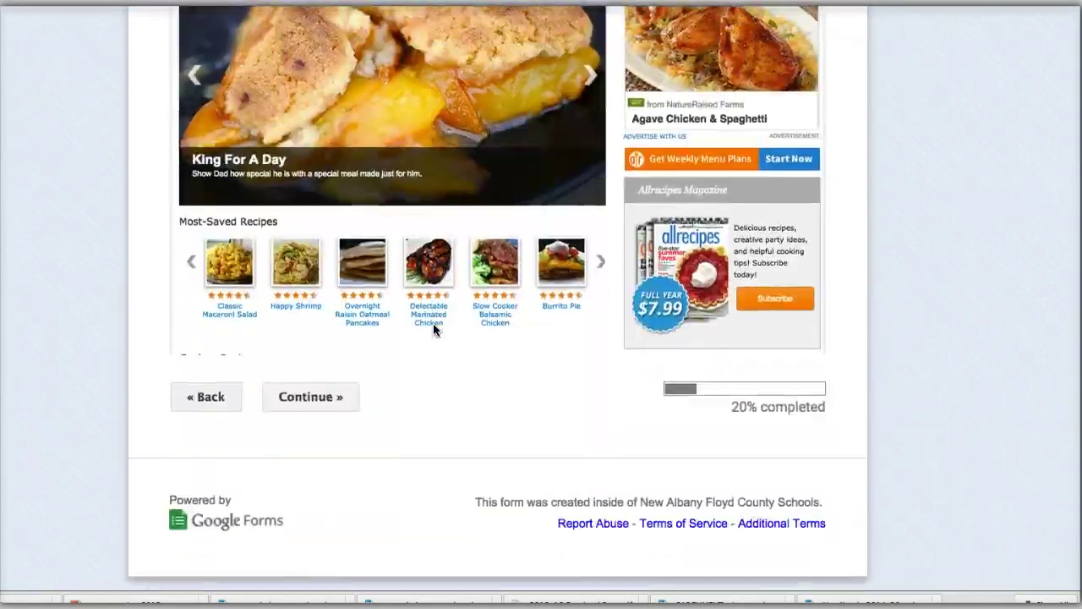
click(318, 400)
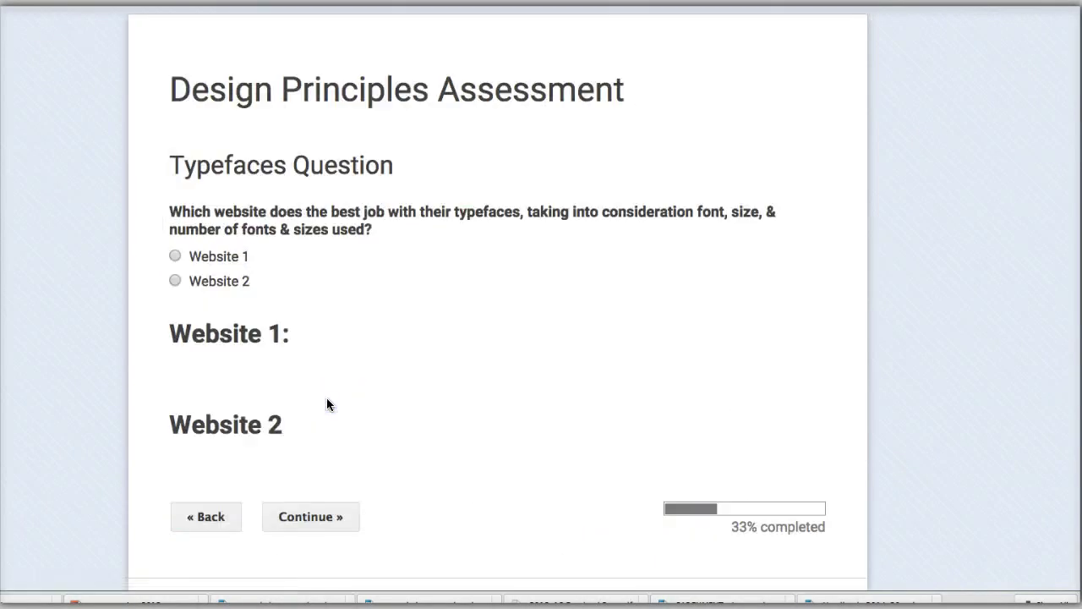
- Return to the form editor, showing page 3, Purpose Question
click(452, 294)
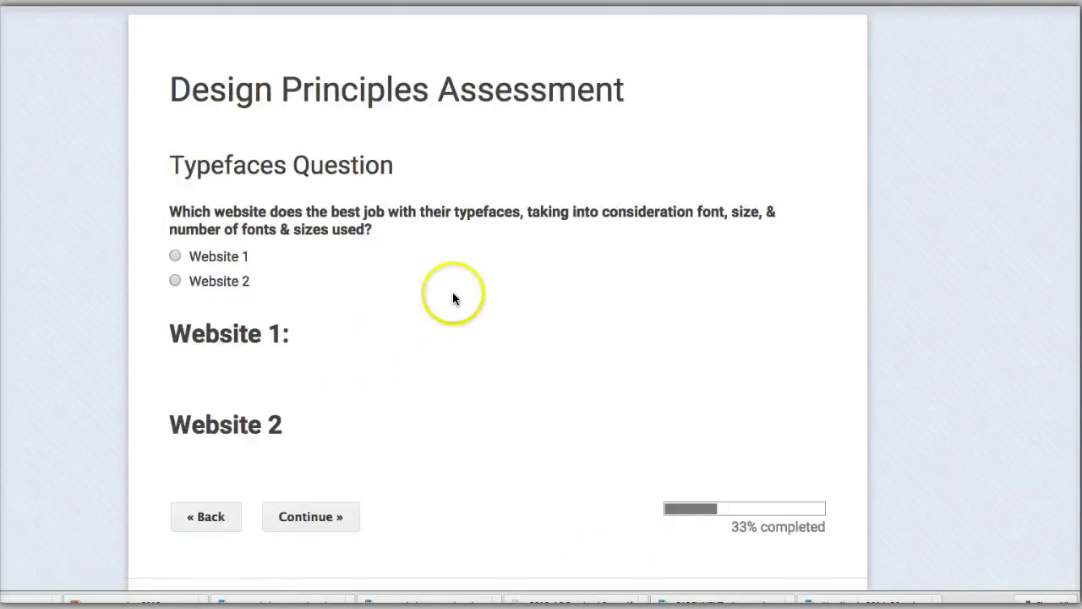
scroll(453, 296, down, 1)
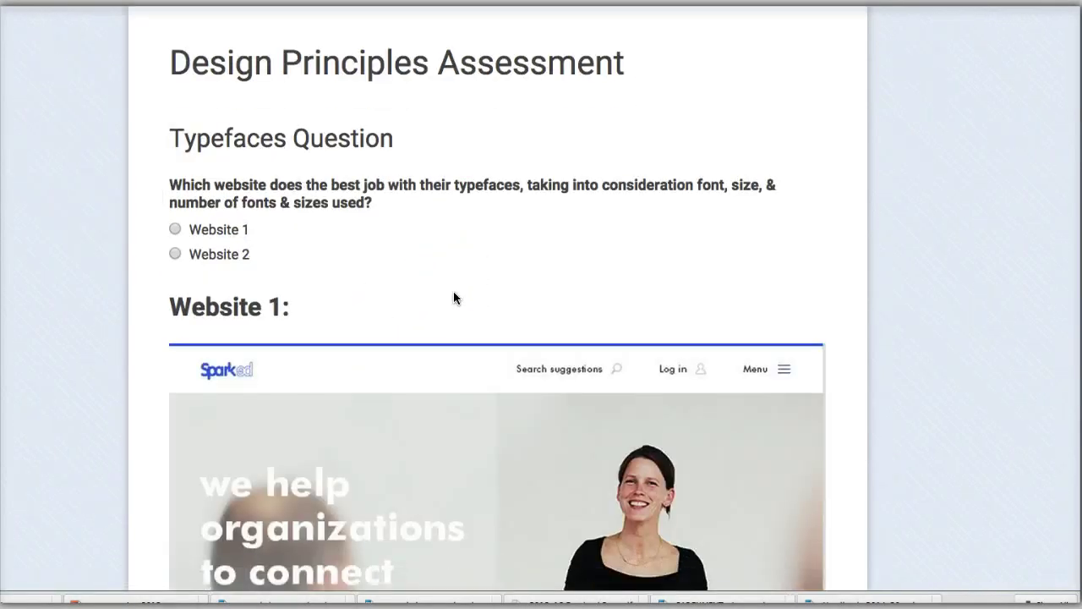
scroll(454, 296, down, 1)
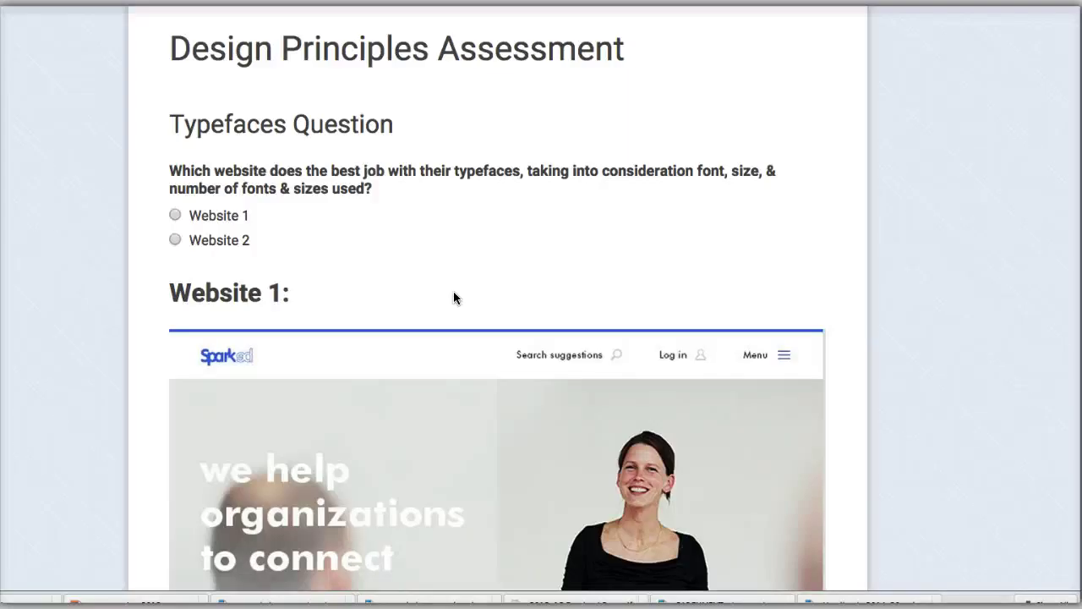
scroll(437, 312, up, 2)
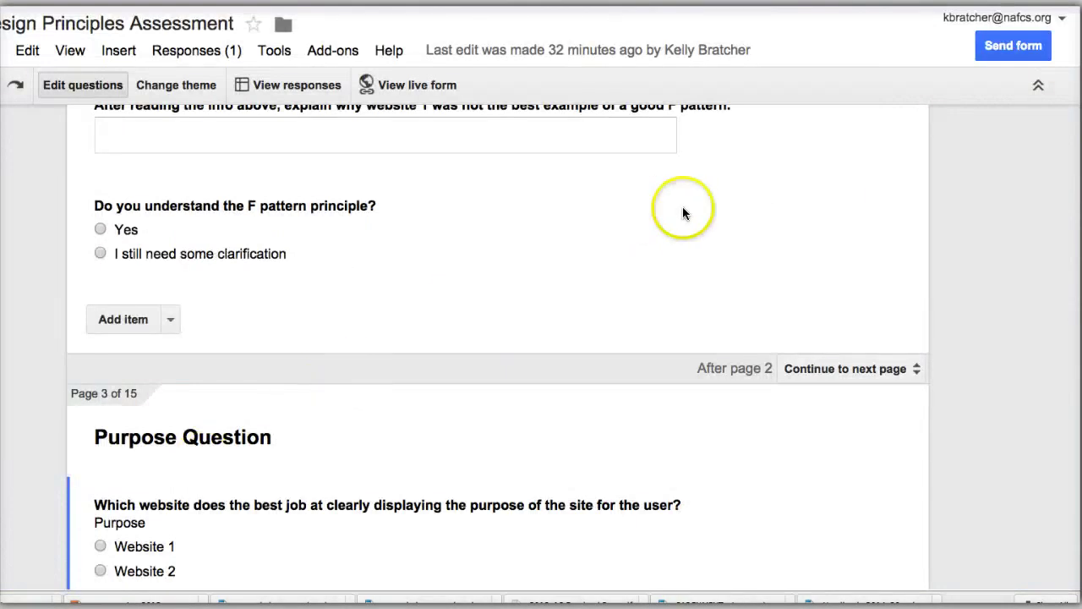
- View the form's share link, select its 760×500 embed HTML code, then close the dialog
scroll(1011, 49, down, 3)
click(1020, 46)
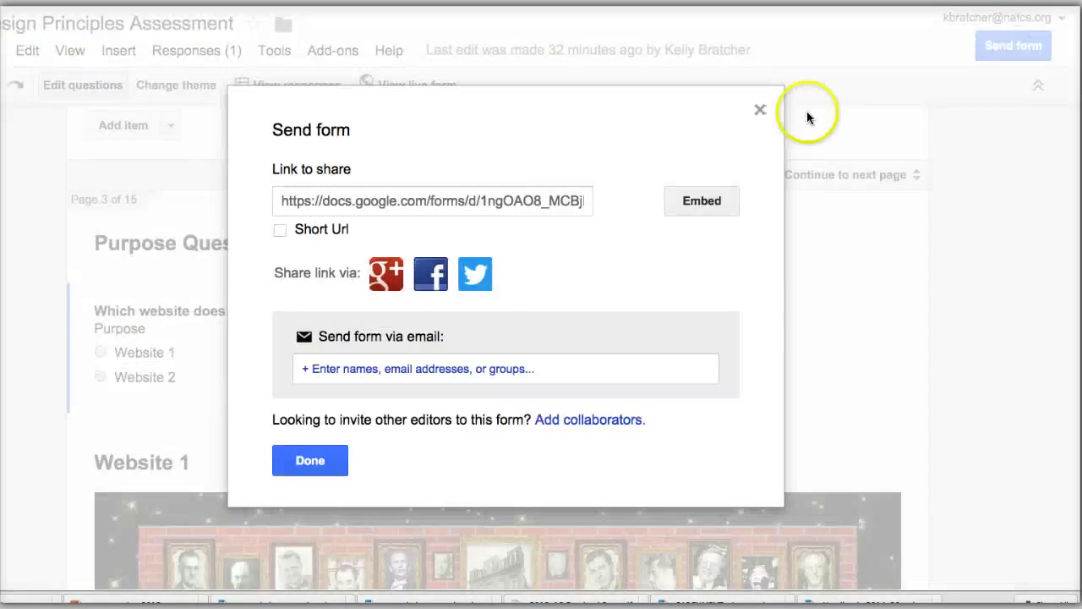
click(499, 203)
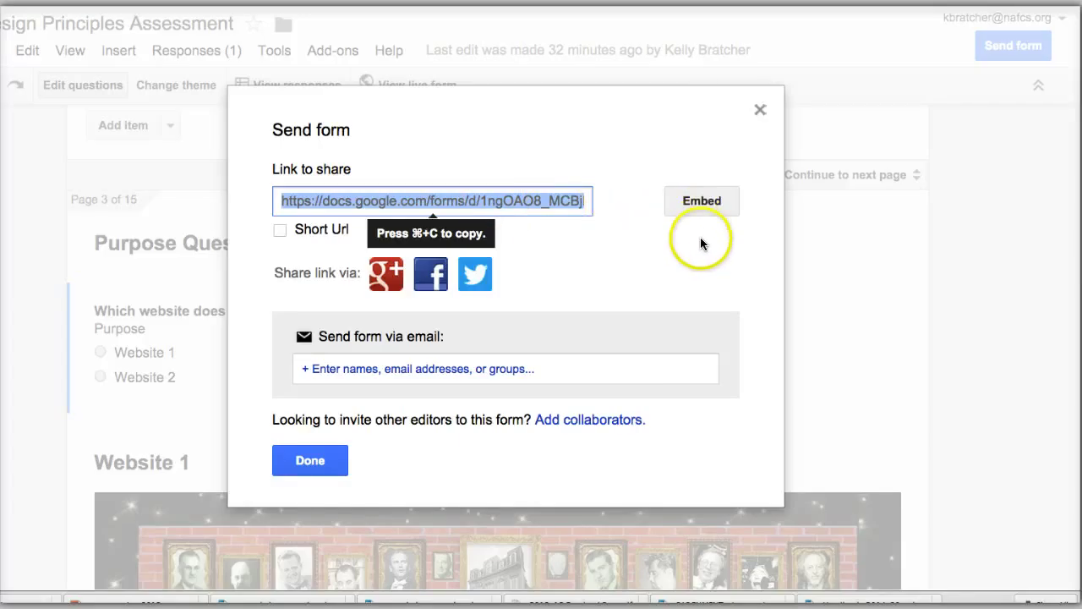
click(708, 201)
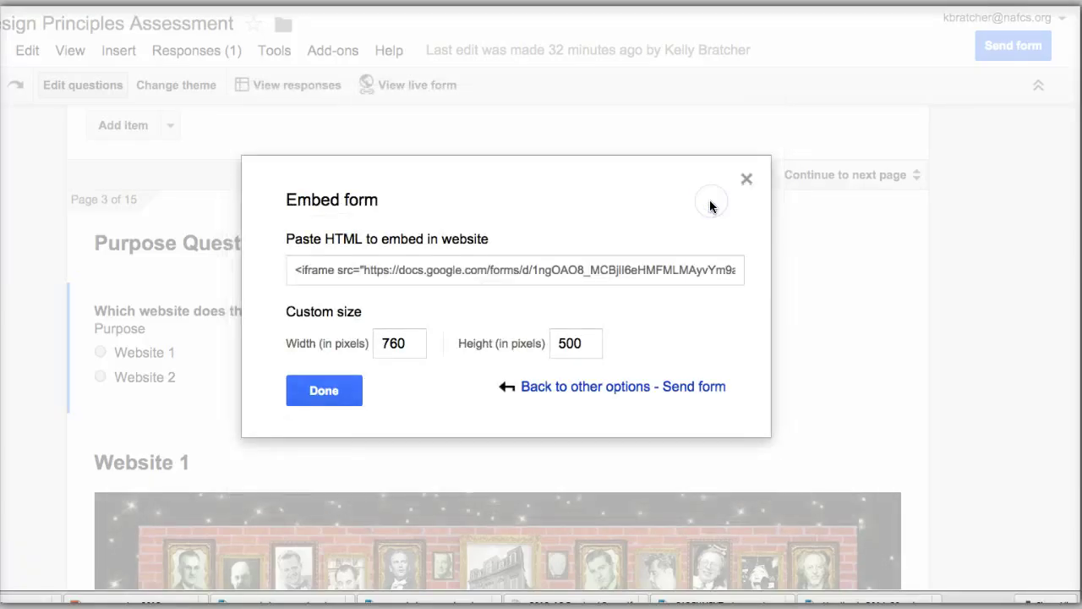
click(505, 270)
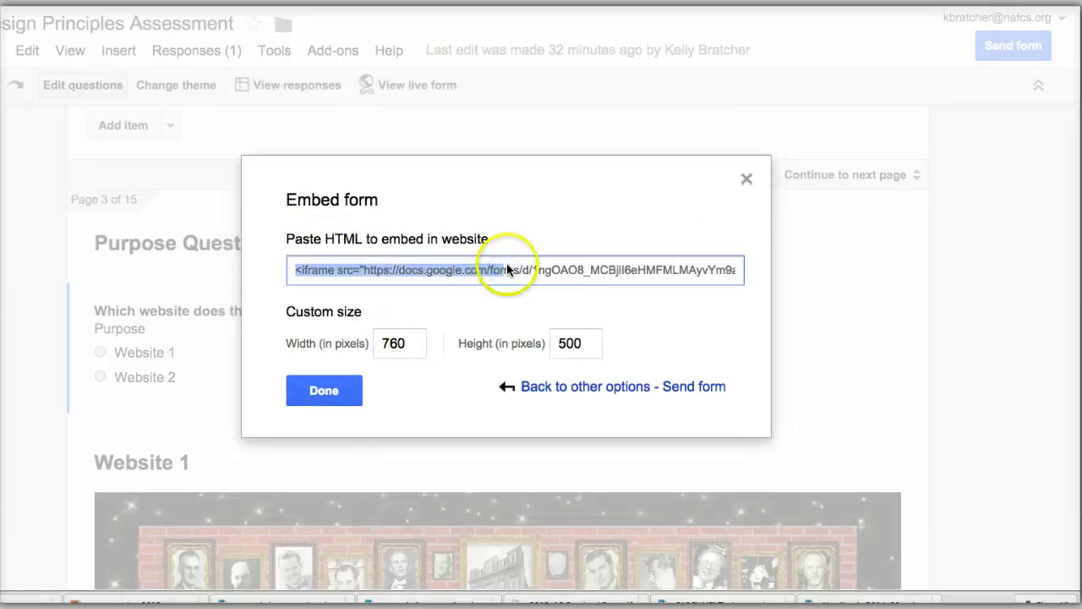
click(520, 267)
click(359, 389)
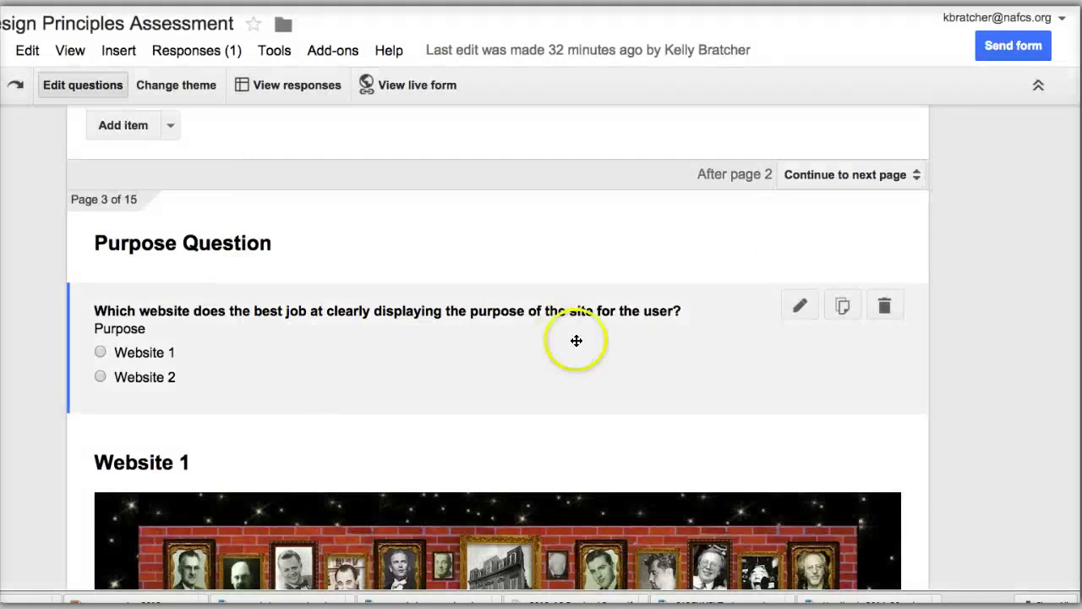
scroll(528, 372, up, 5)
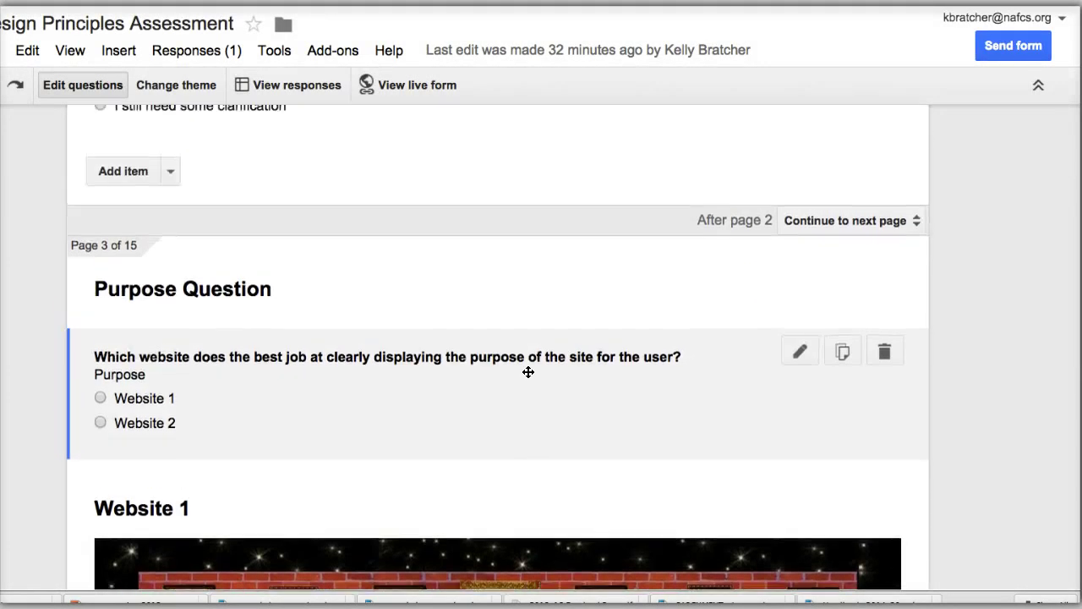
scroll(248, 337, up, 15)
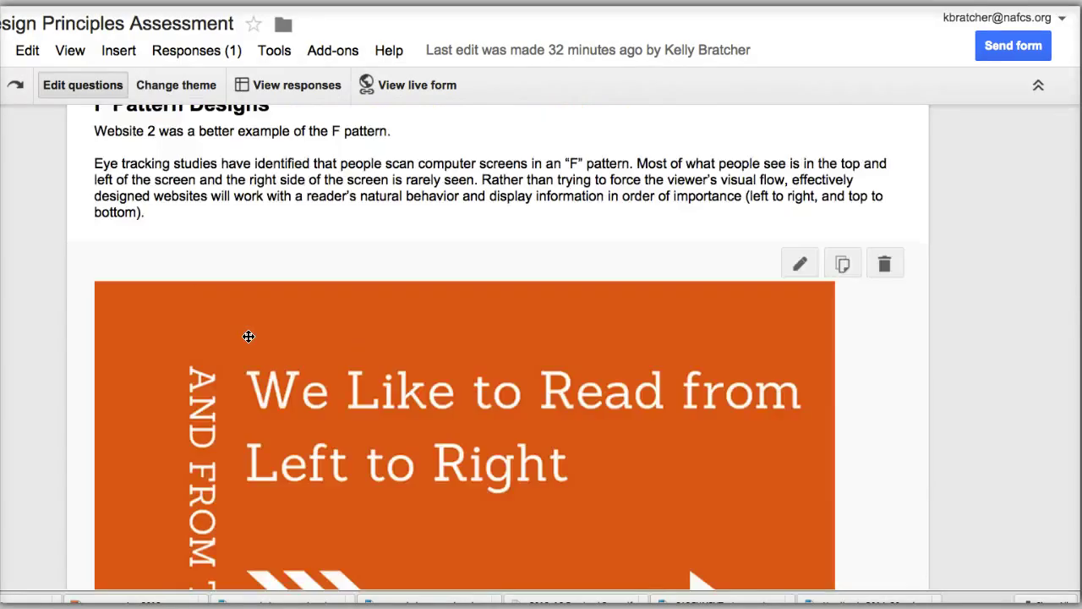